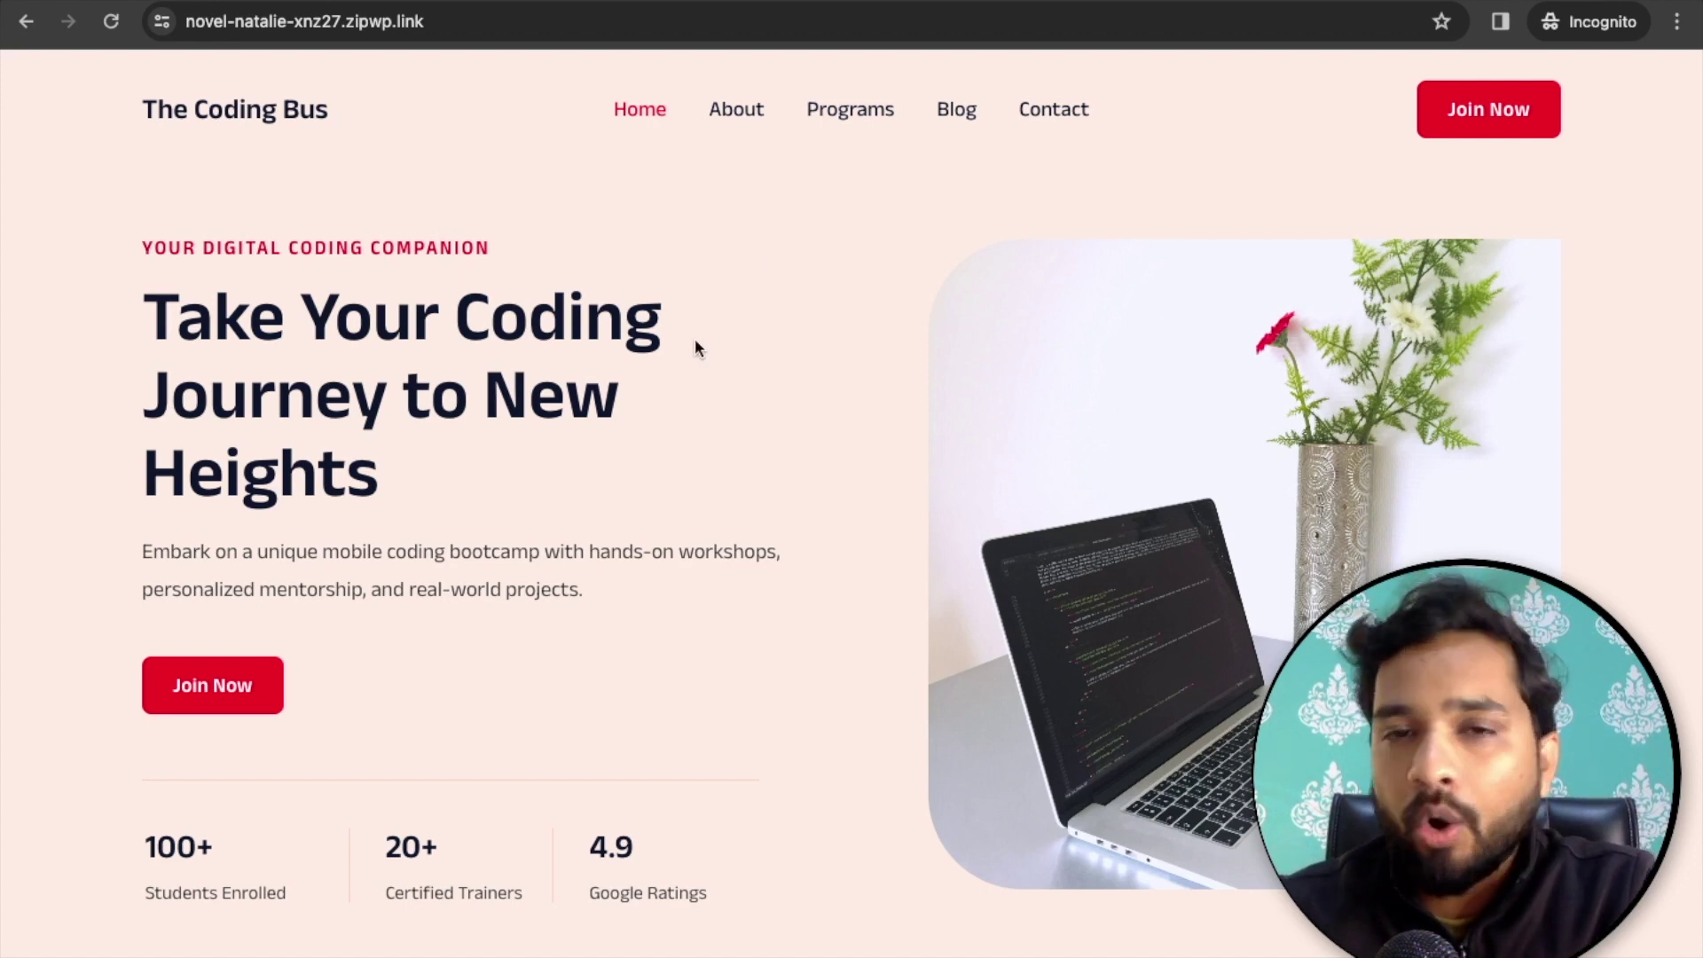
# - Scroll down The Coding Bus demo homepage to preview its sections
pyautogui.scroll(-4, 697, 347)
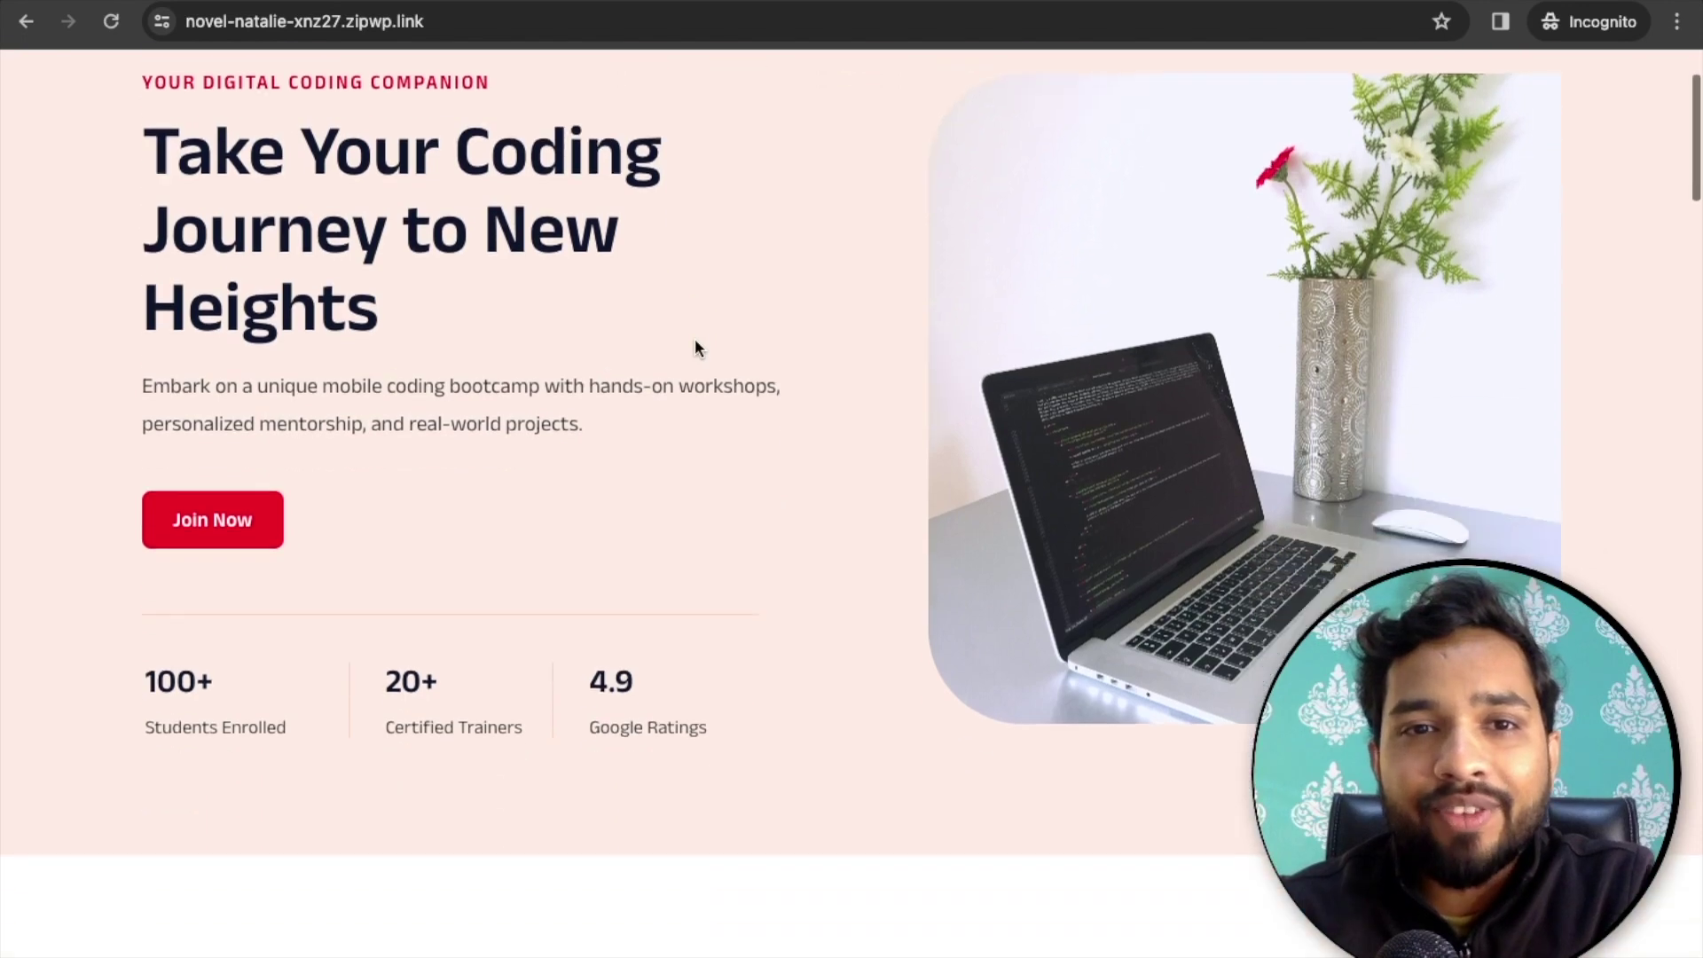
pyautogui.scroll(-10, 697, 347)
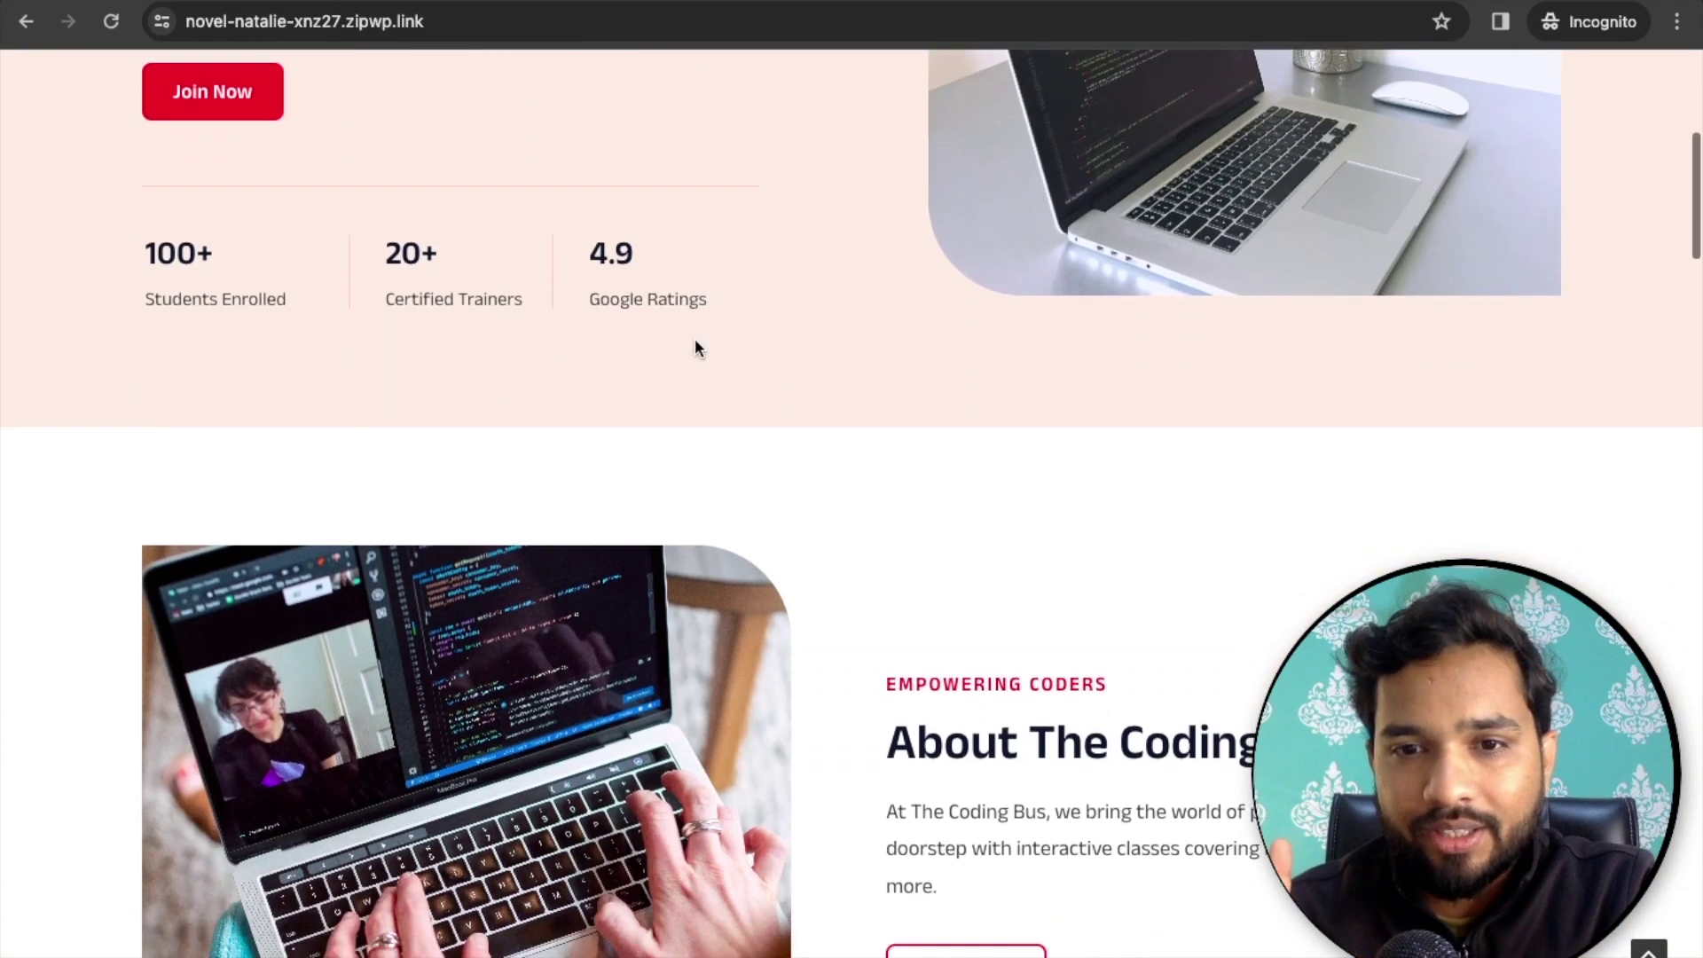
pyautogui.scroll(-4, 696, 347)
pyautogui.scroll(-5, 695, 345)
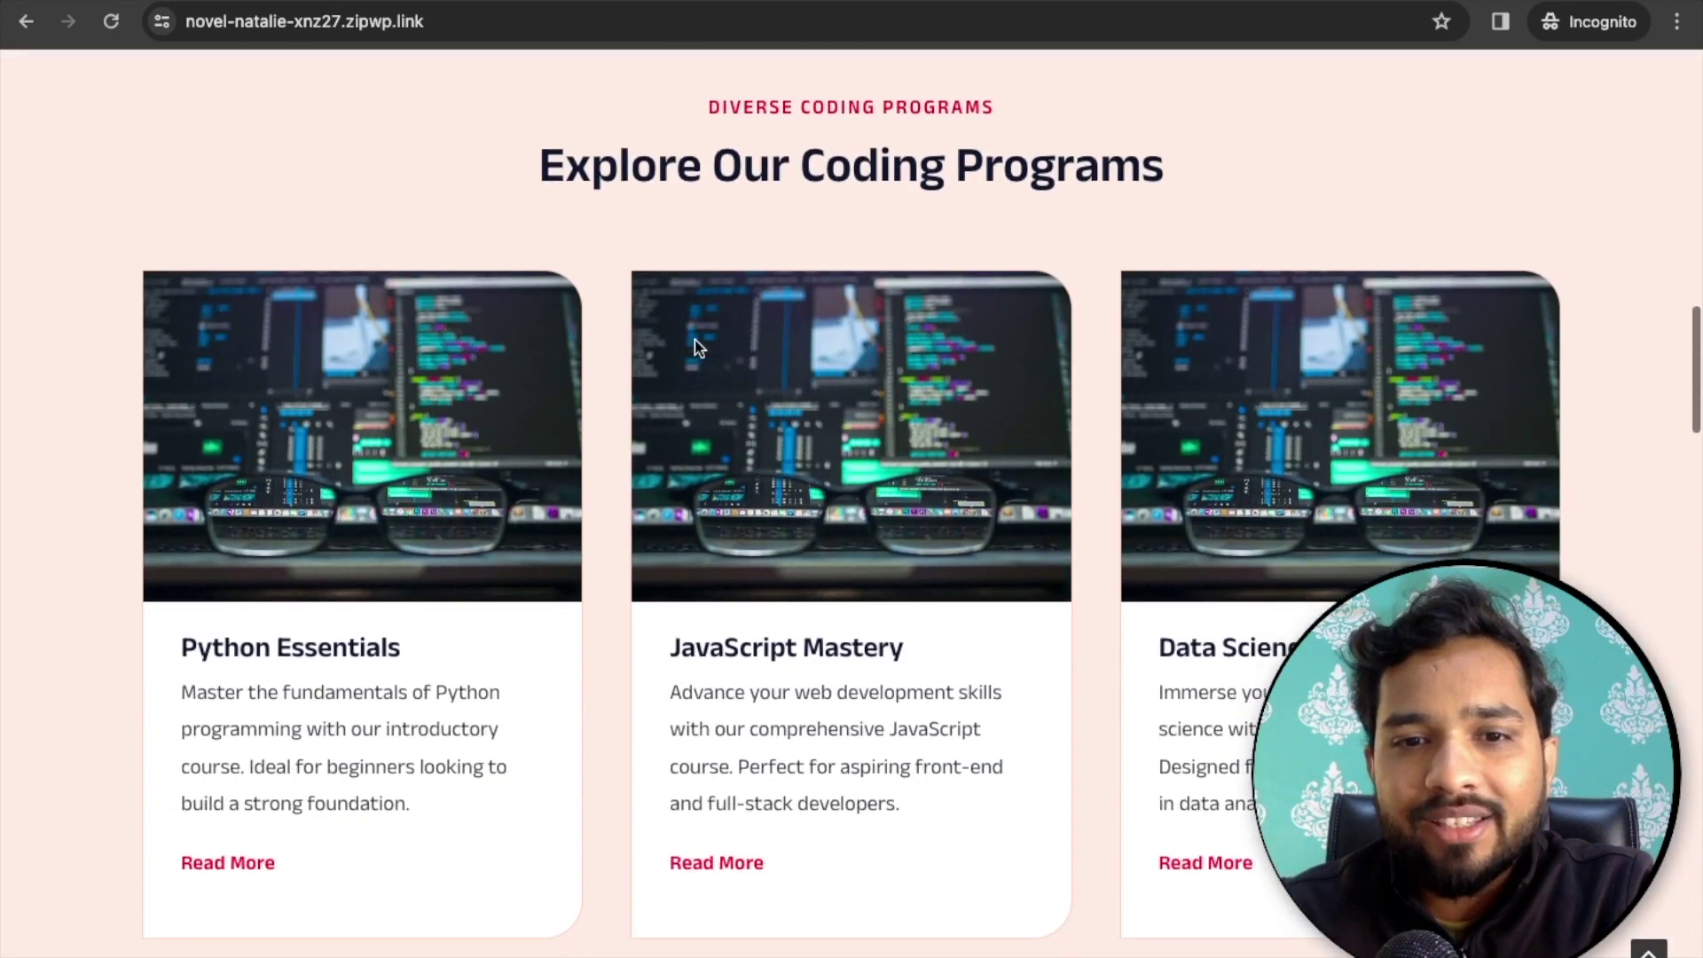
pyautogui.scroll(-20, 696, 491)
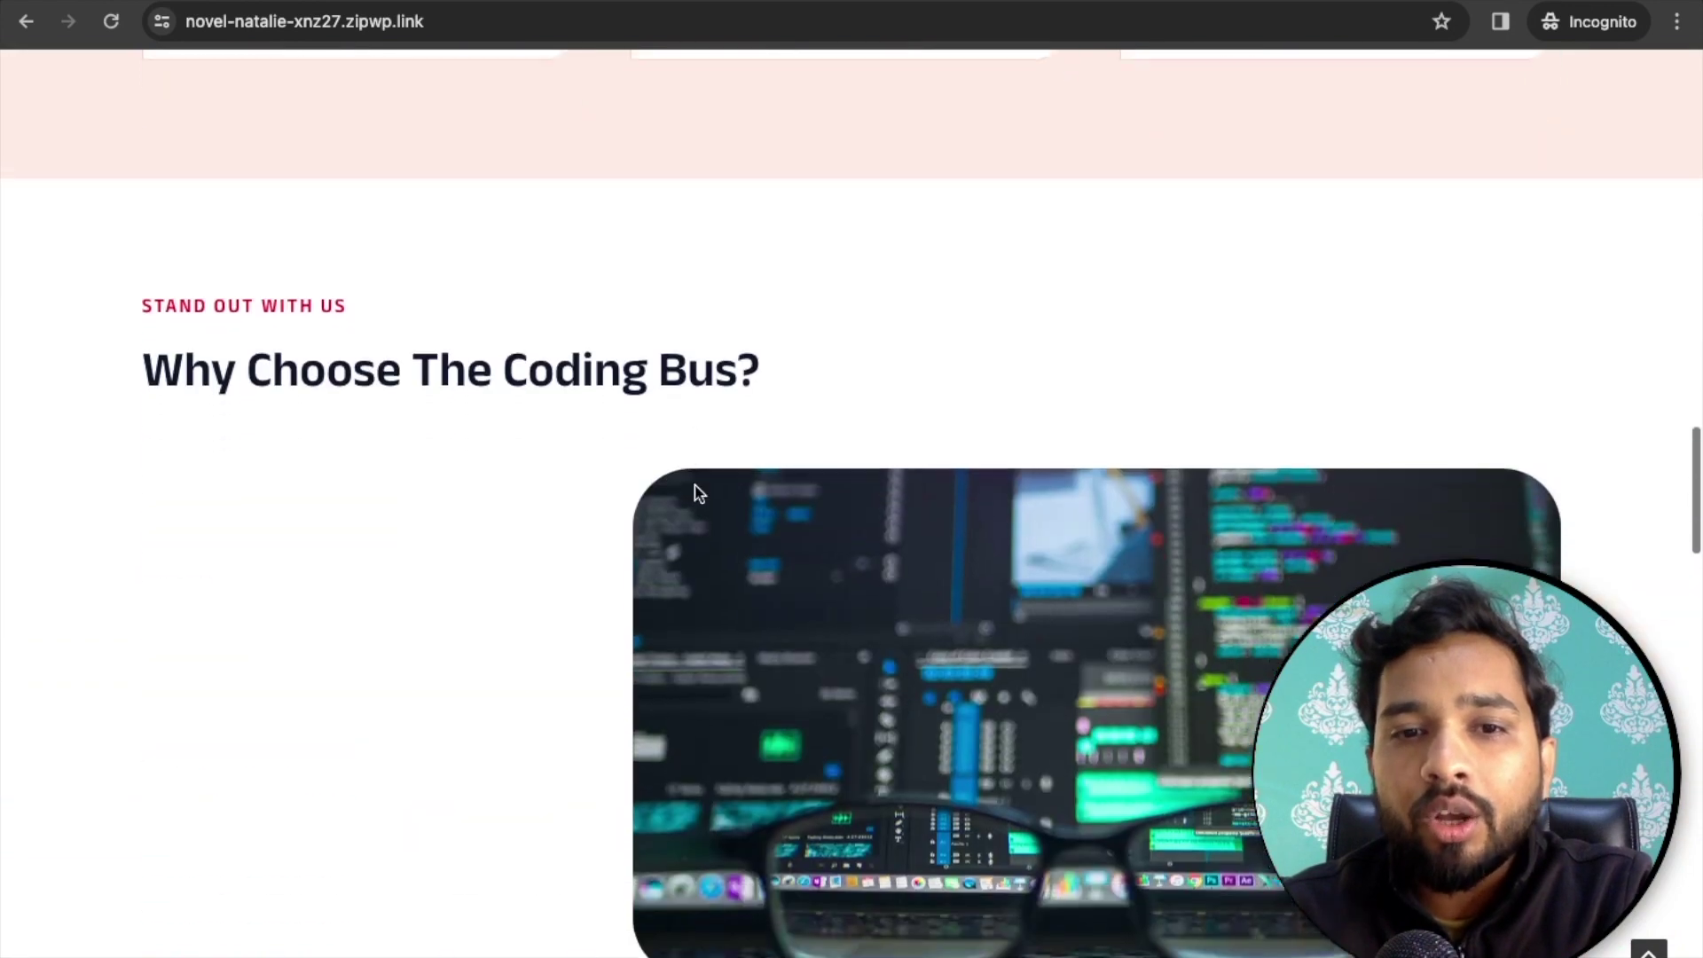
pyautogui.scroll(-10, 696, 493)
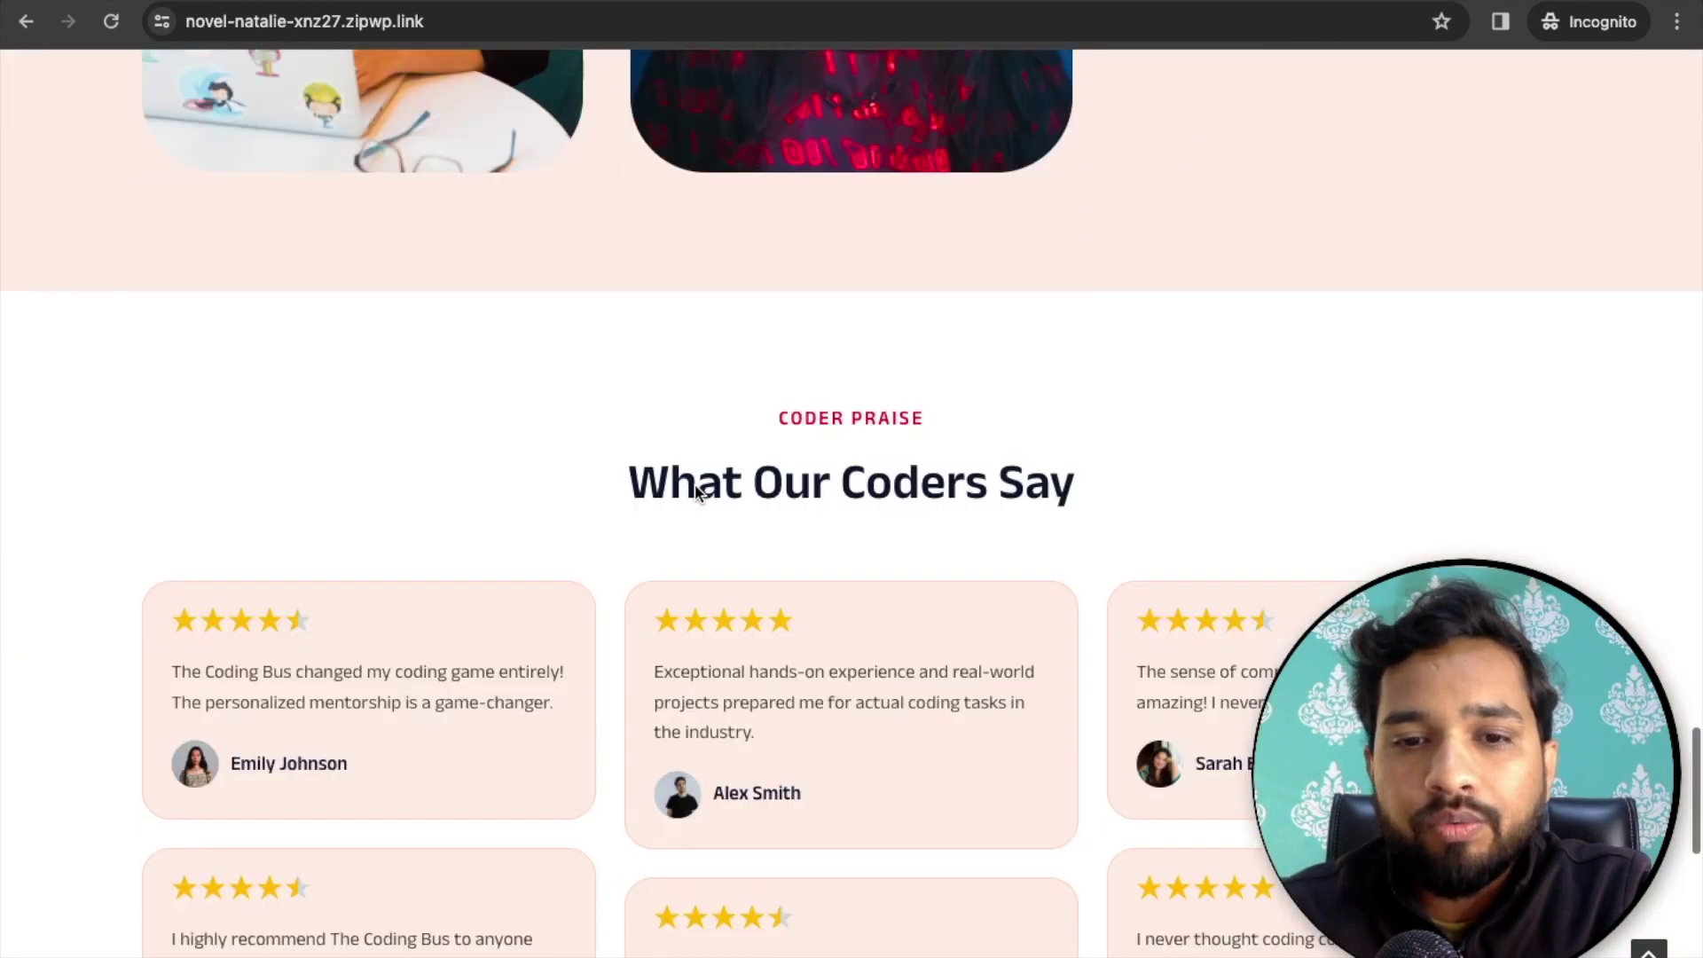
pyautogui.scroll(-5, 1008, 540)
pyautogui.scroll(-5, 1008, 537)
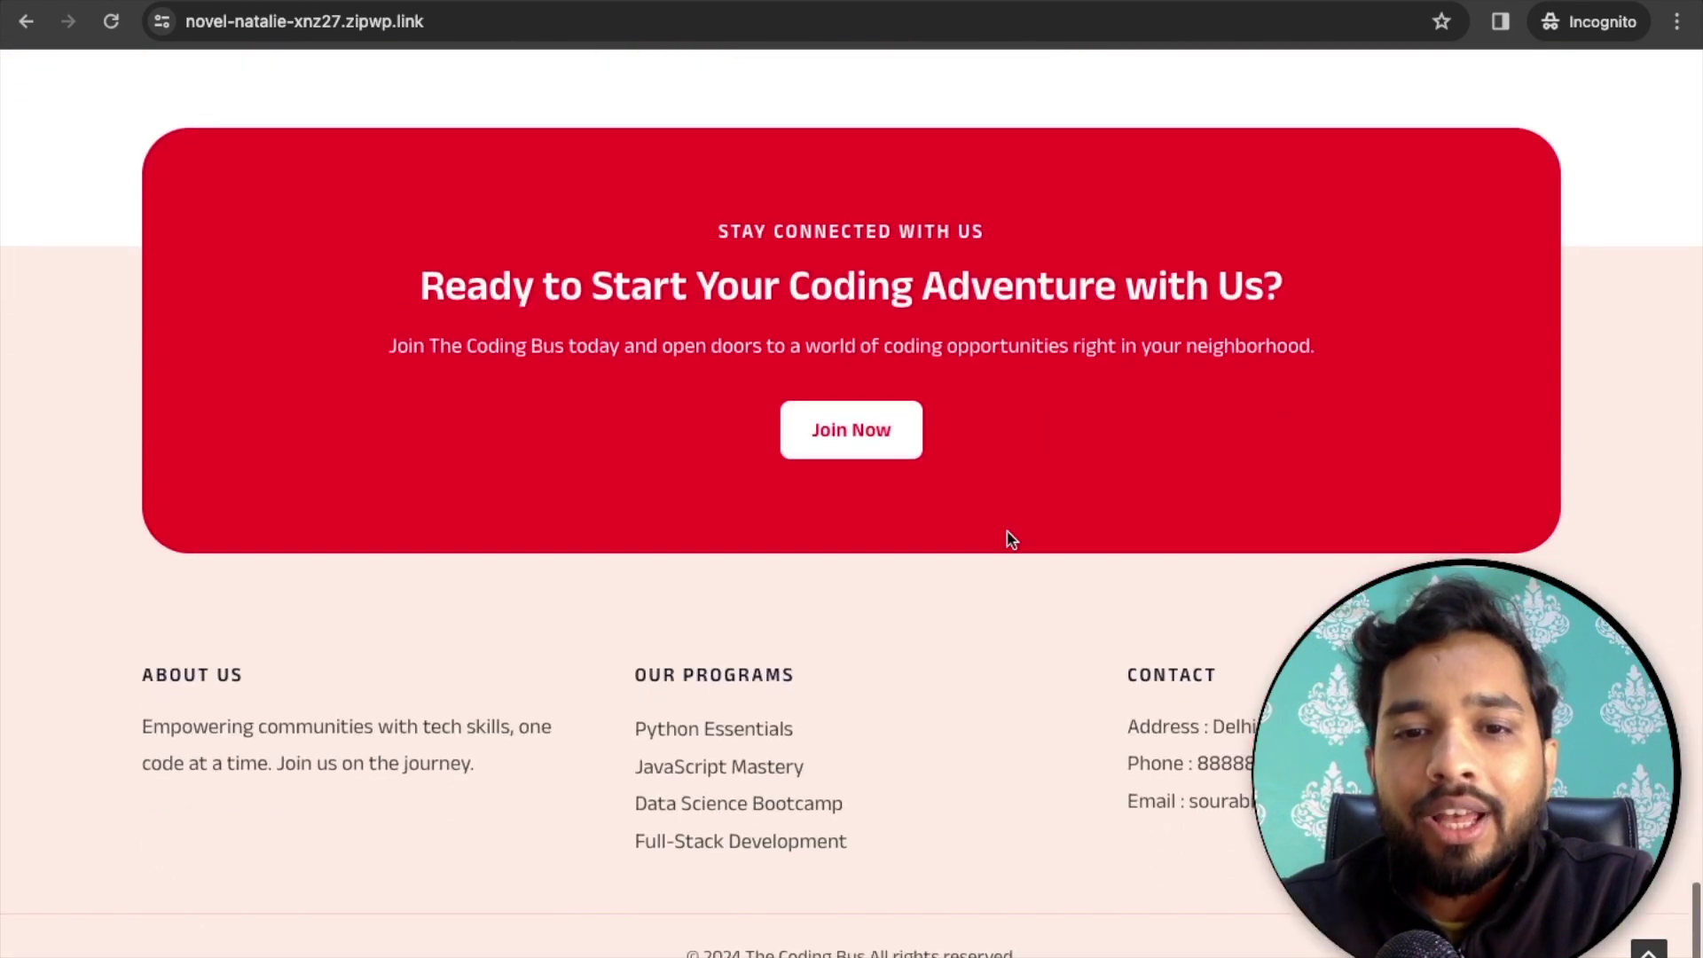
pyautogui.scroll(20, 737, 700)
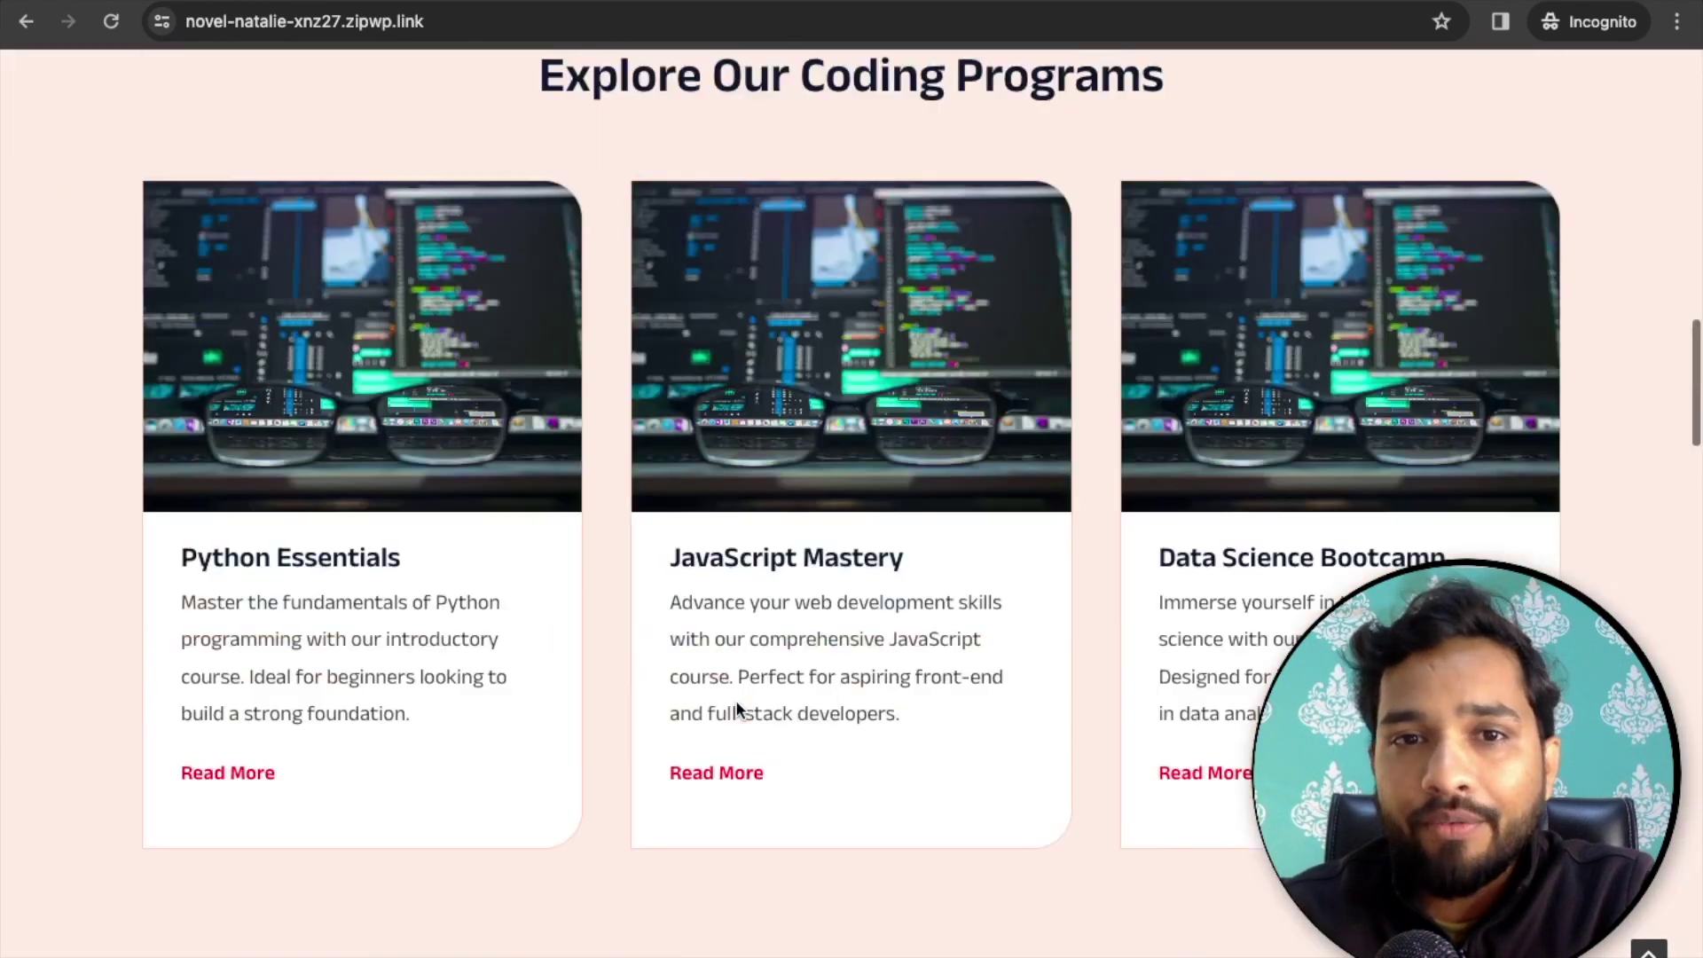
# - View the demo site's About page, then its Contact page with location, hours and form
pyautogui.click(738, 167)
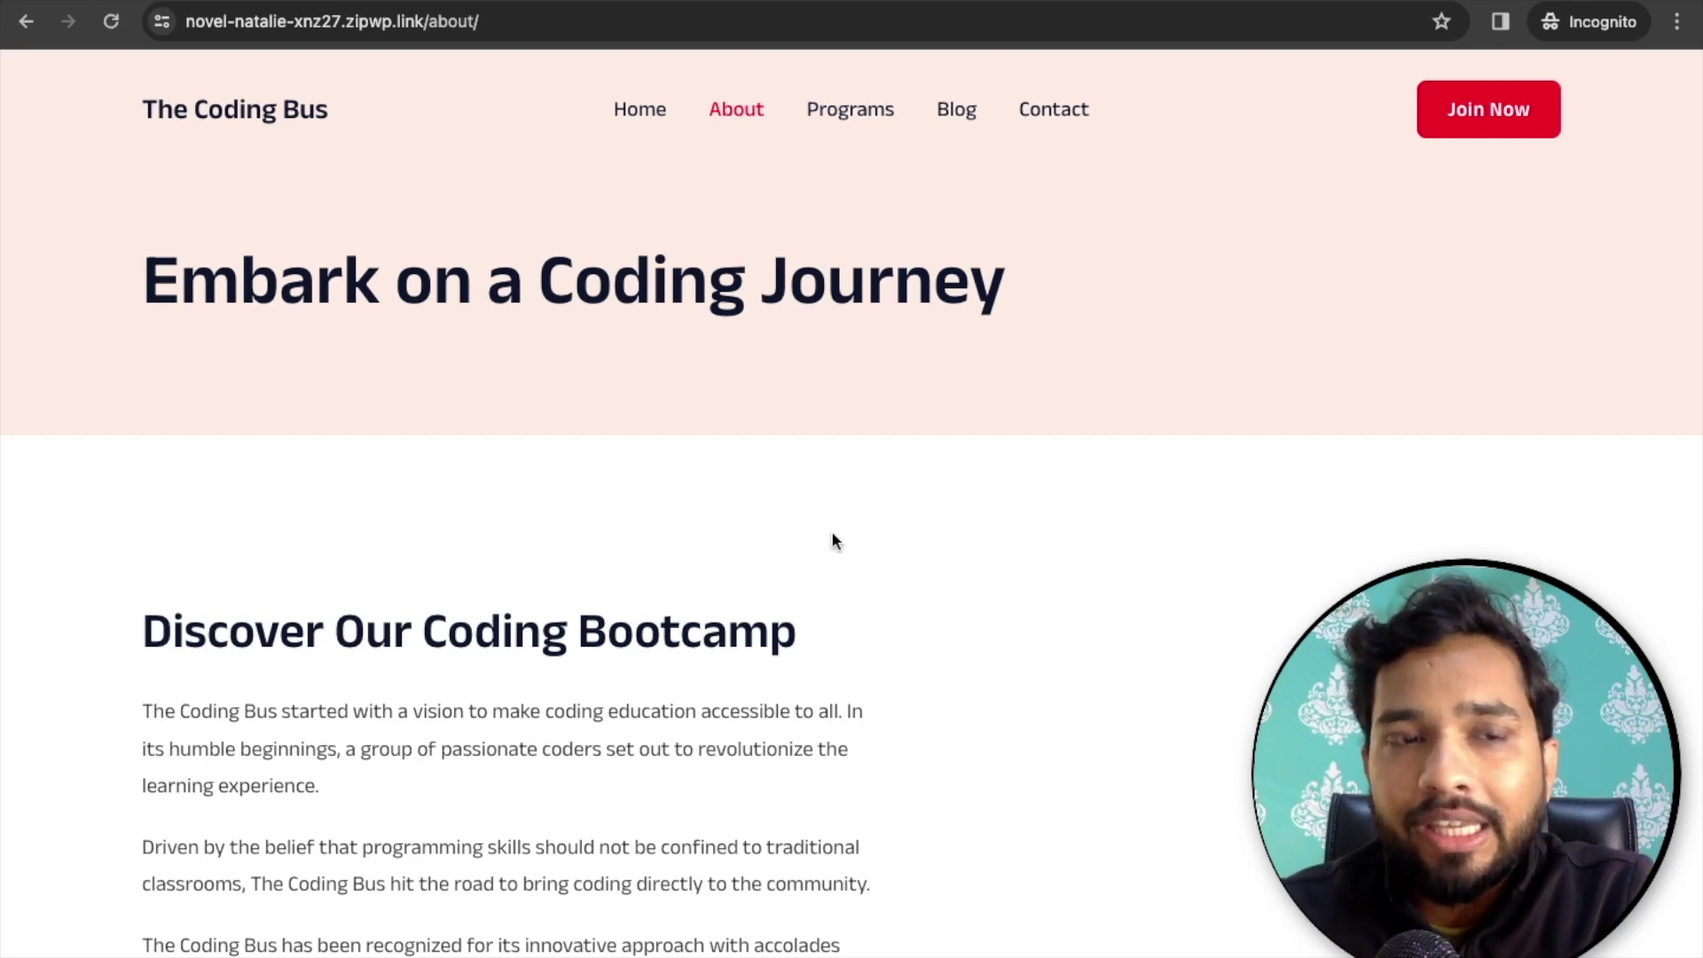
pyautogui.scroll(-5, 834, 540)
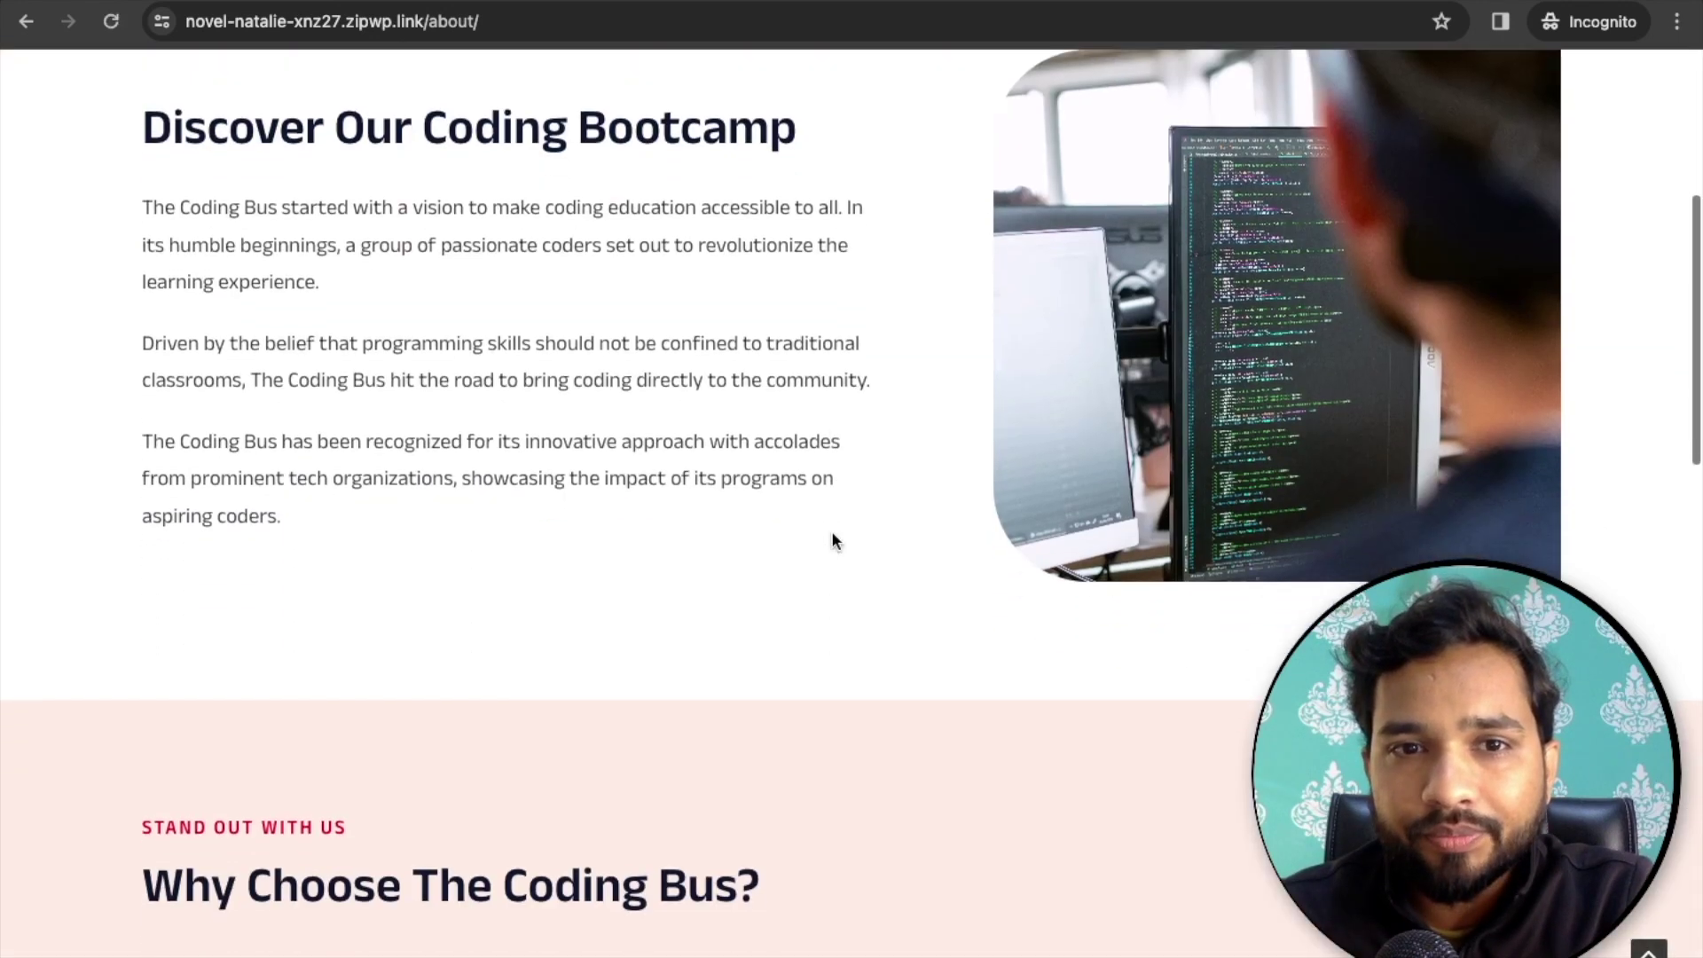
pyautogui.scroll(-15, 832, 539)
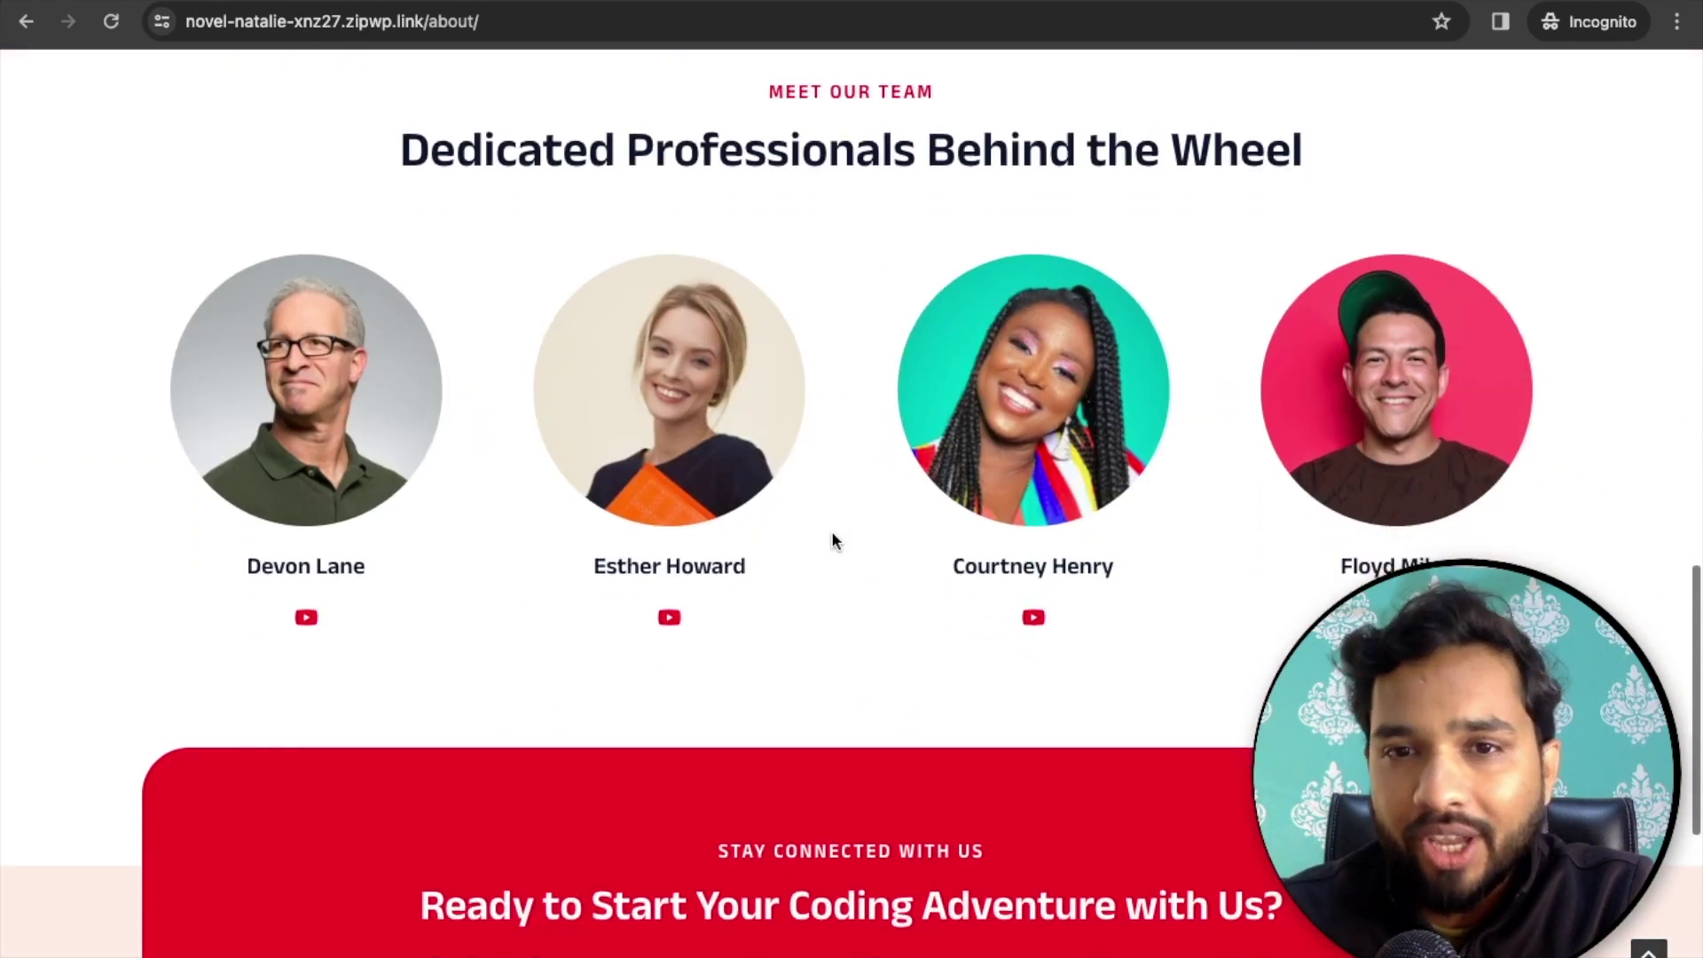
pyautogui.scroll(-7, 832, 539)
pyautogui.scroll(20, 832, 539)
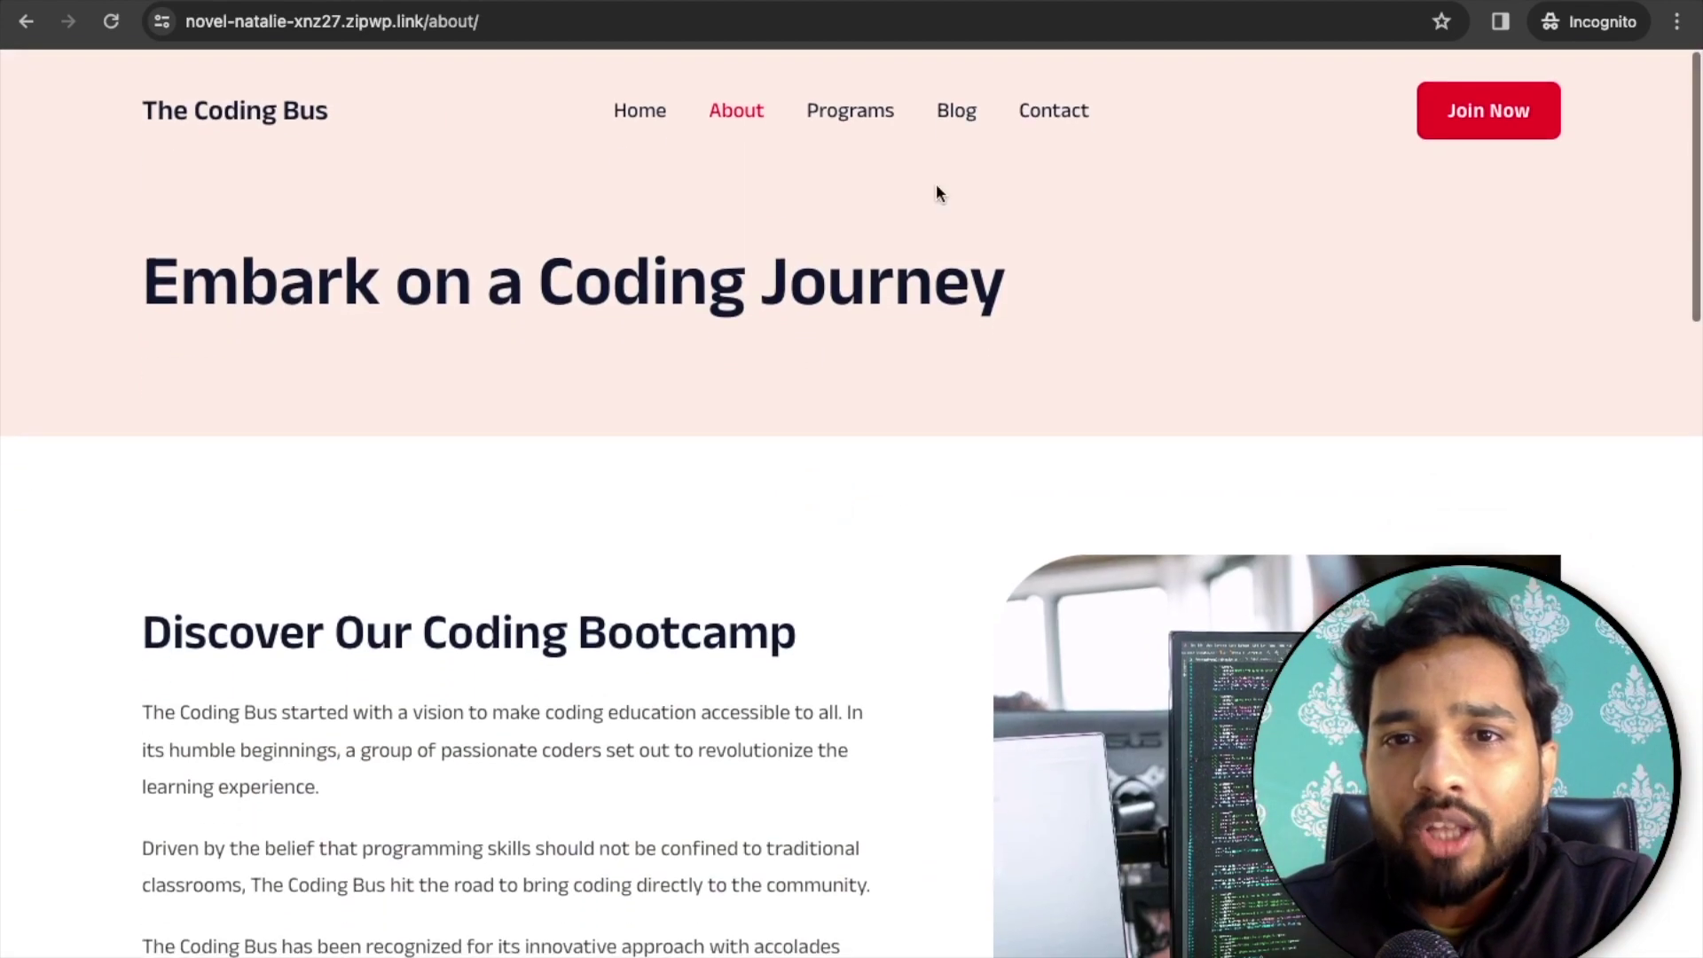
pyautogui.click(1054, 120)
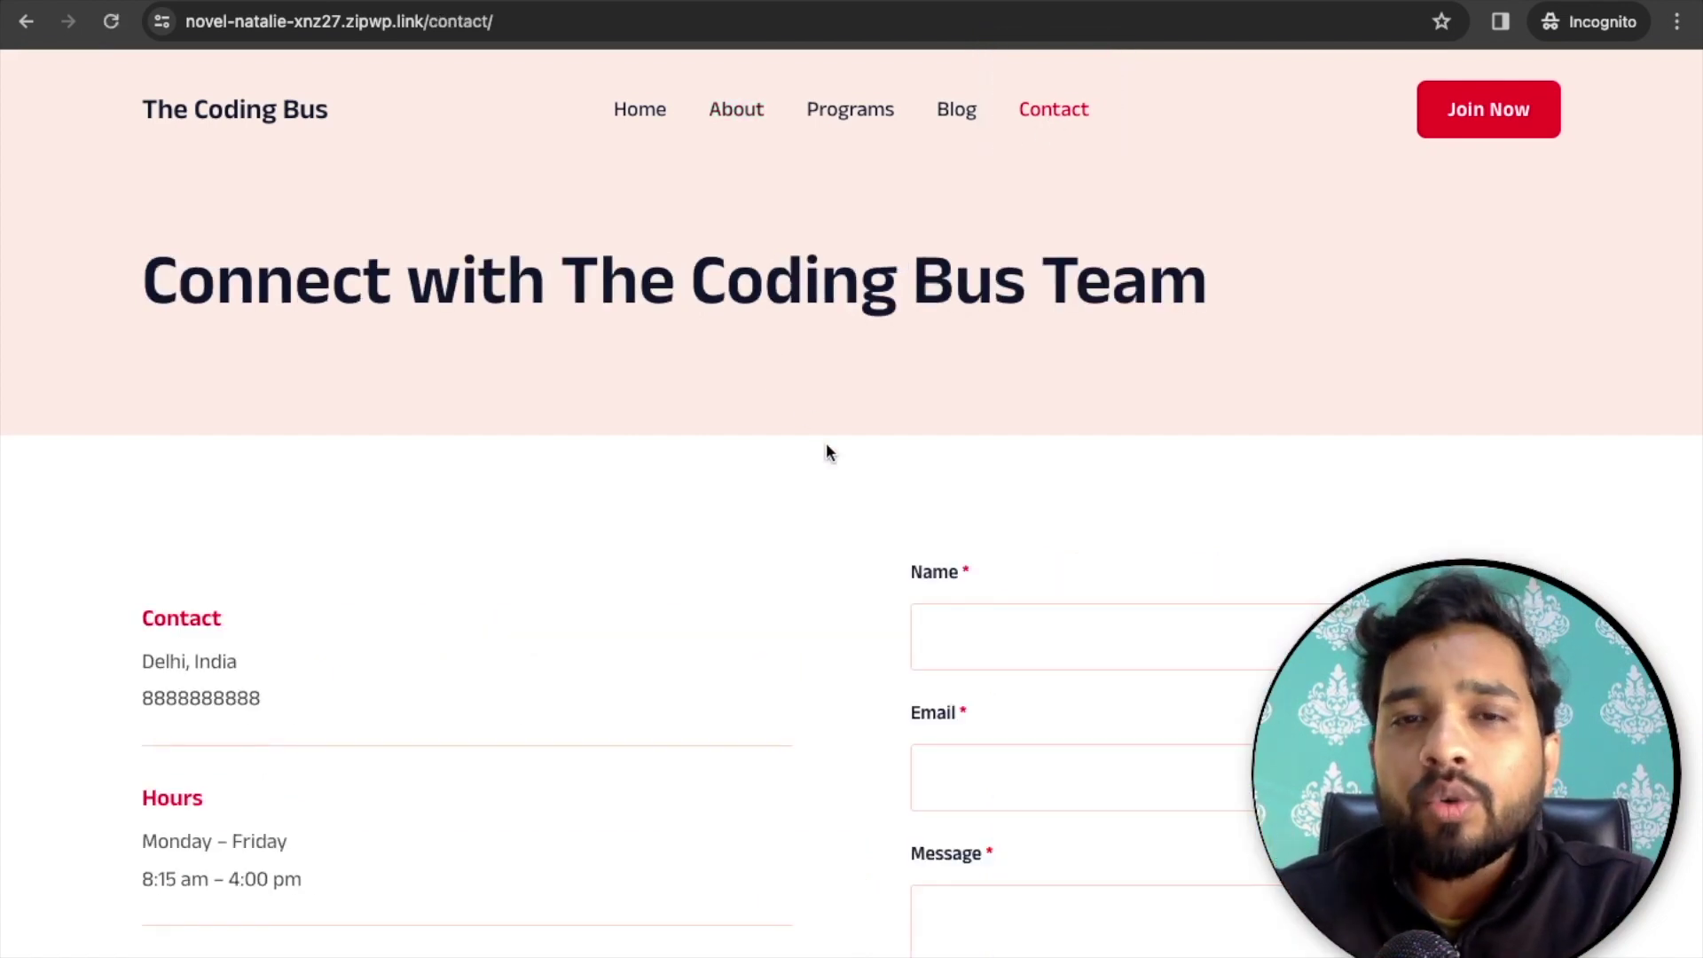
pyautogui.scroll(-6, 827, 448)
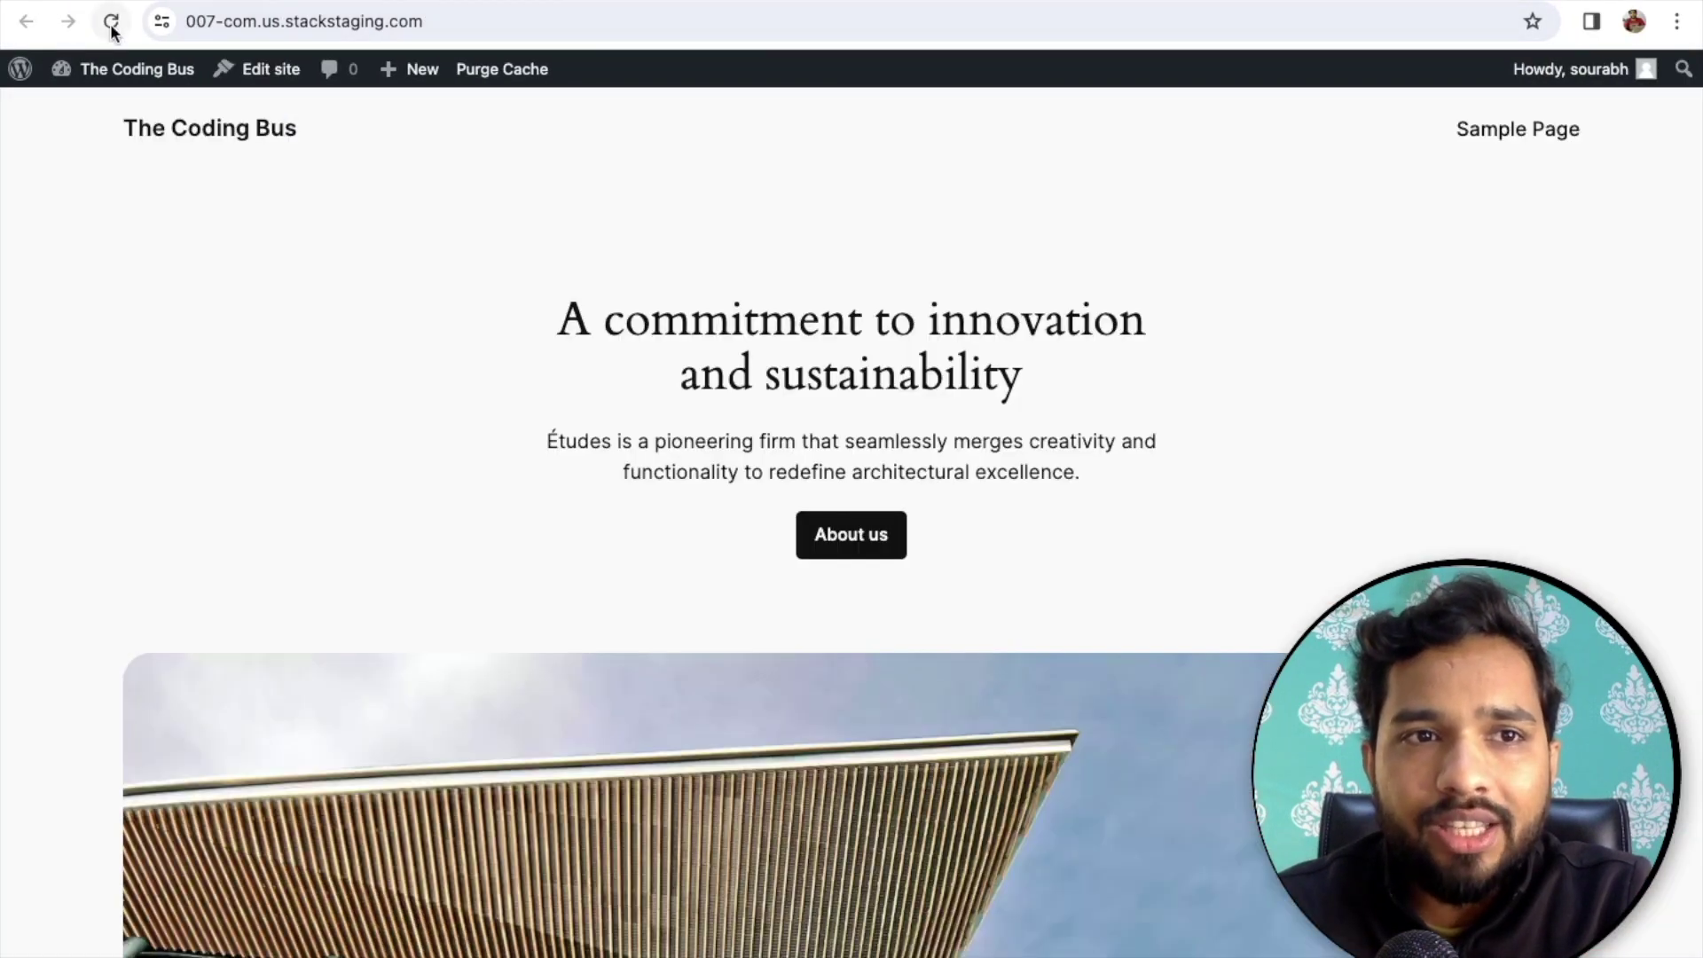
pyautogui.click(111, 21)
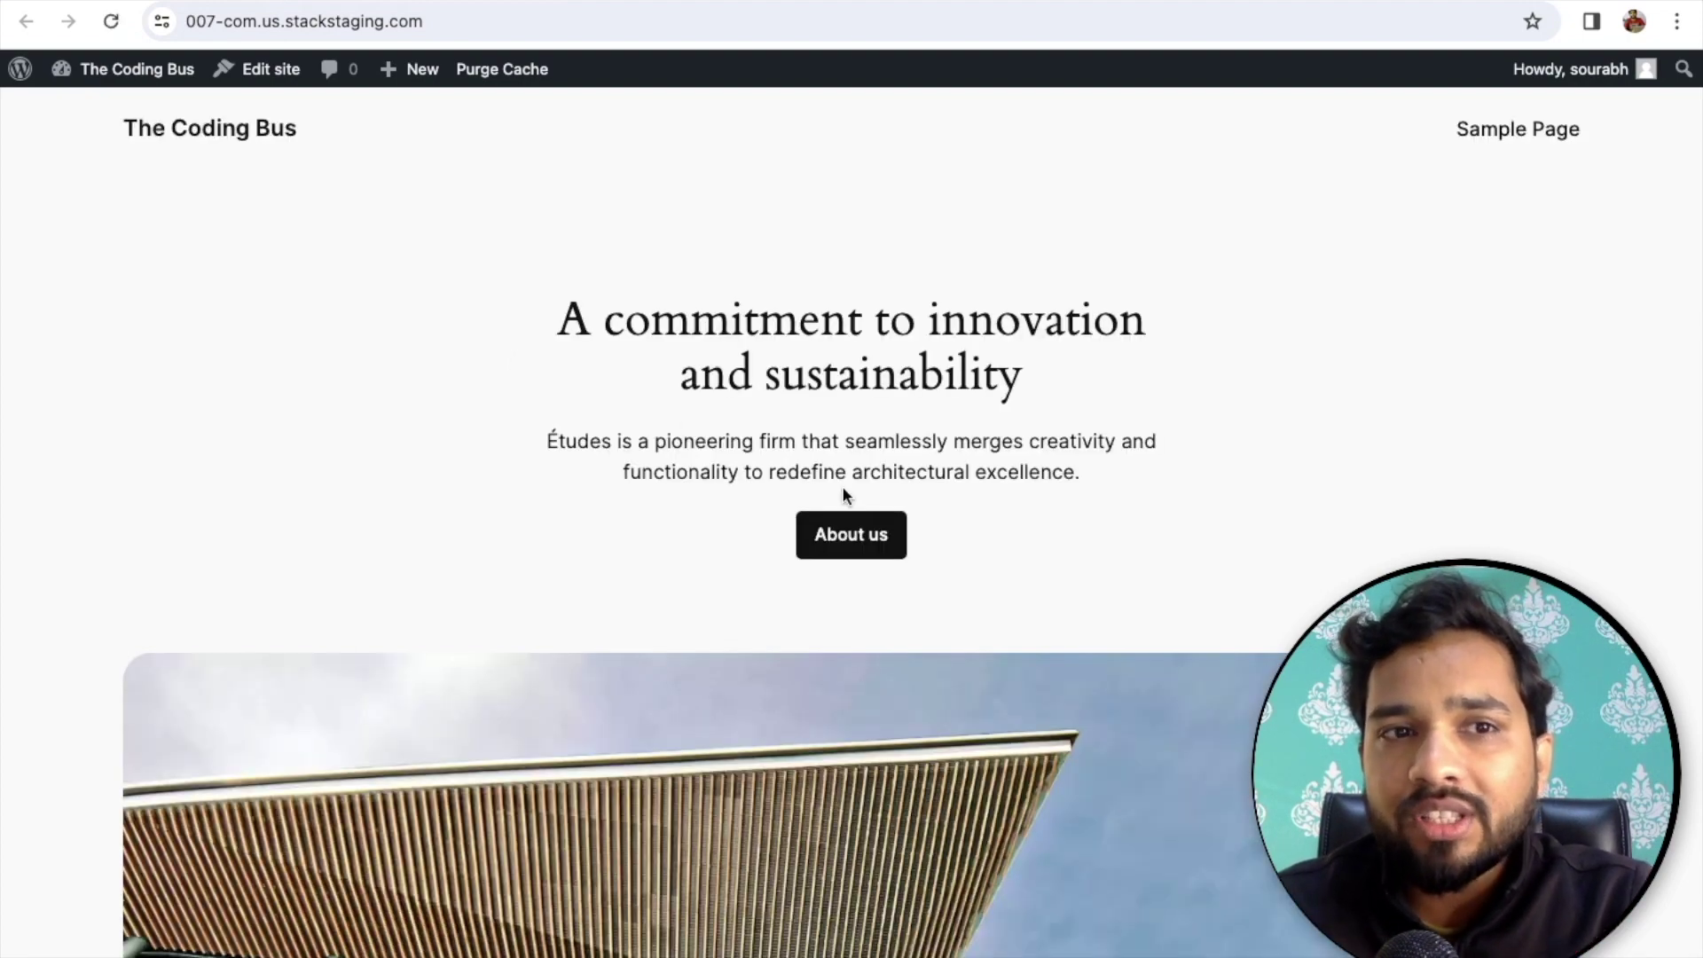
pyautogui.scroll(-20, 844, 494)
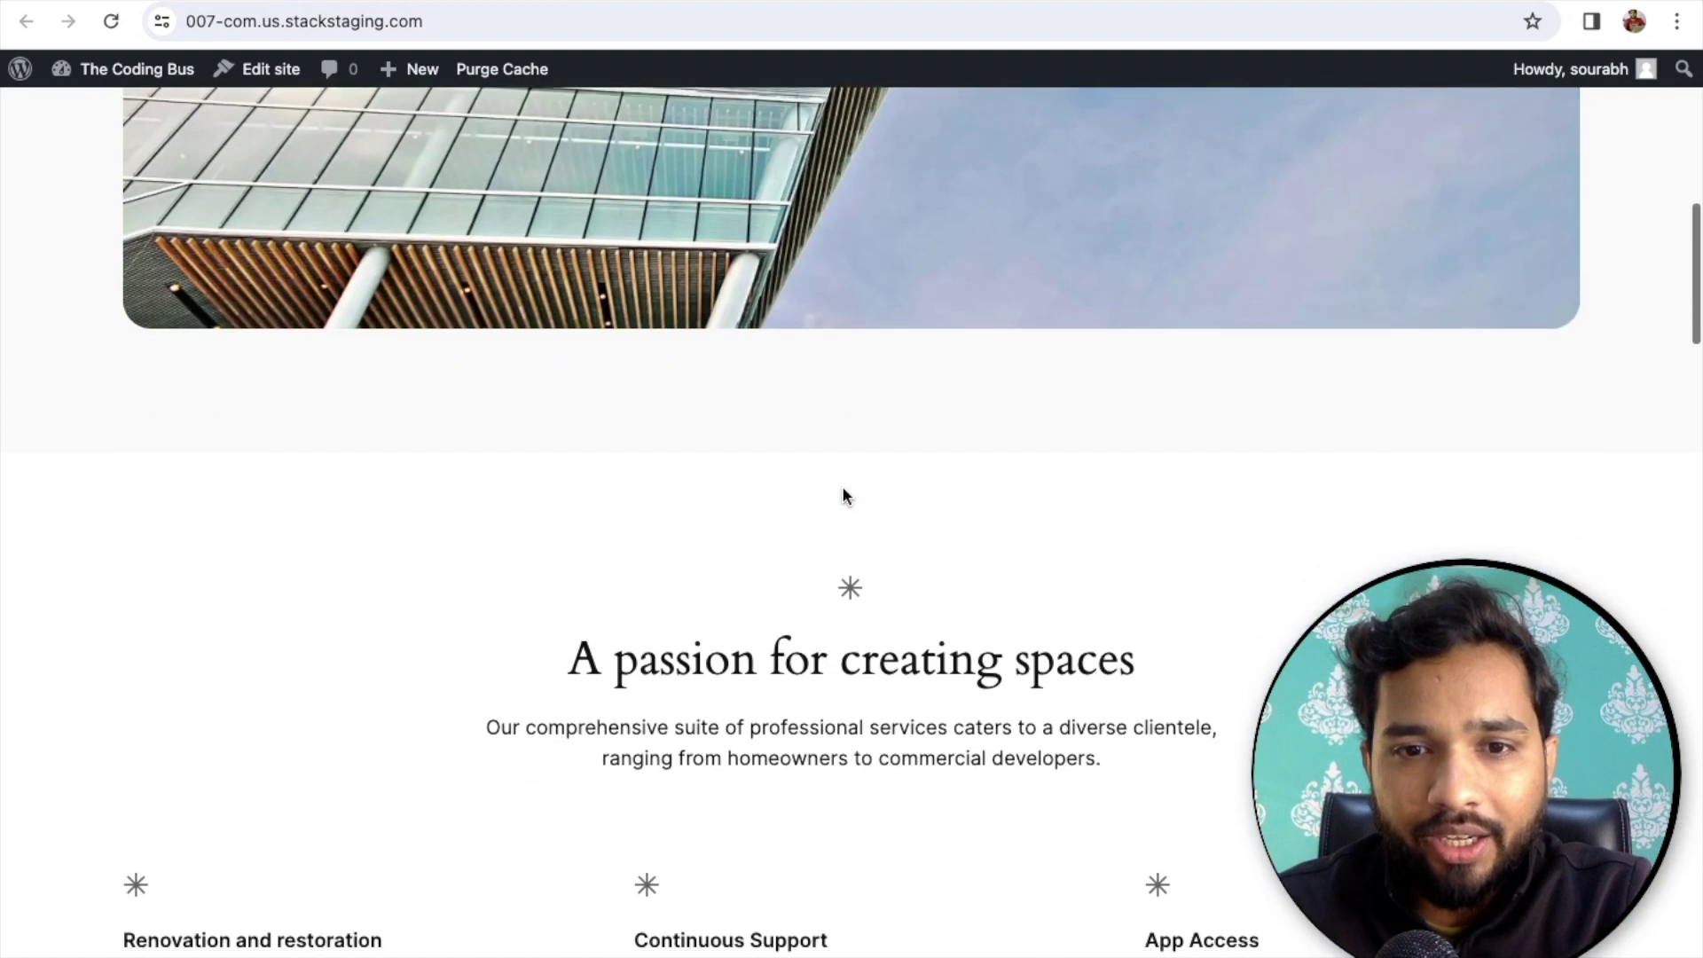
pyautogui.scroll(20, 842, 495)
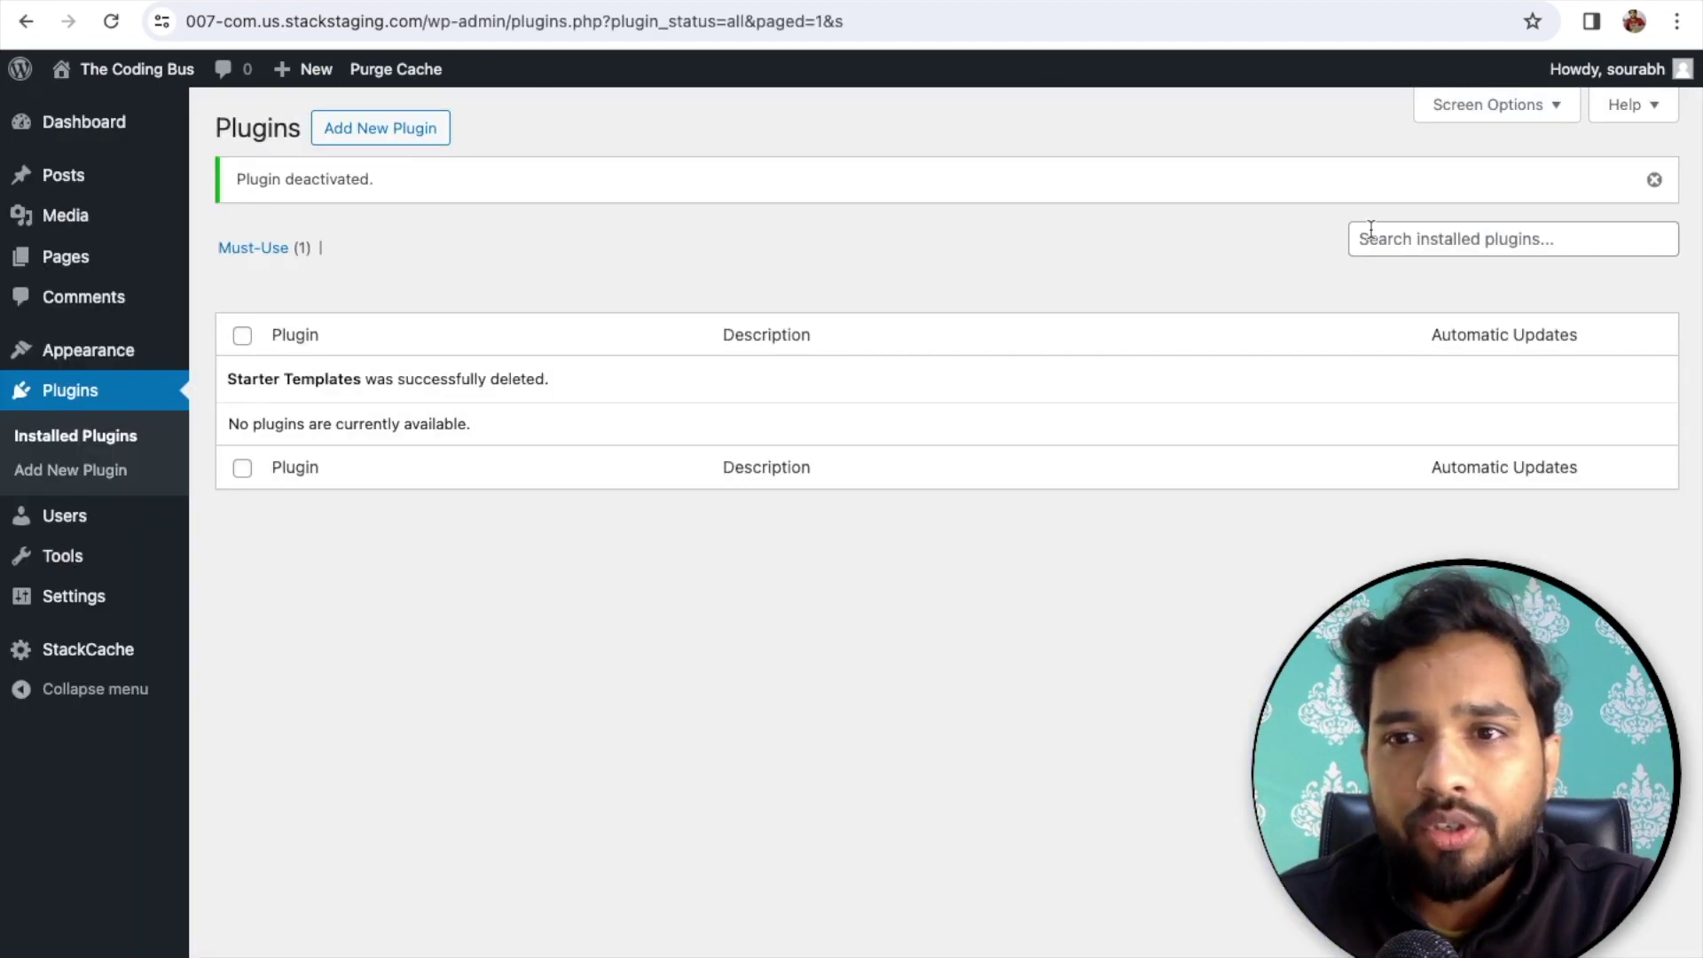
# - Find 'starter template' under Add New Plugin and install Starter Templates
pyautogui.click(391, 136)
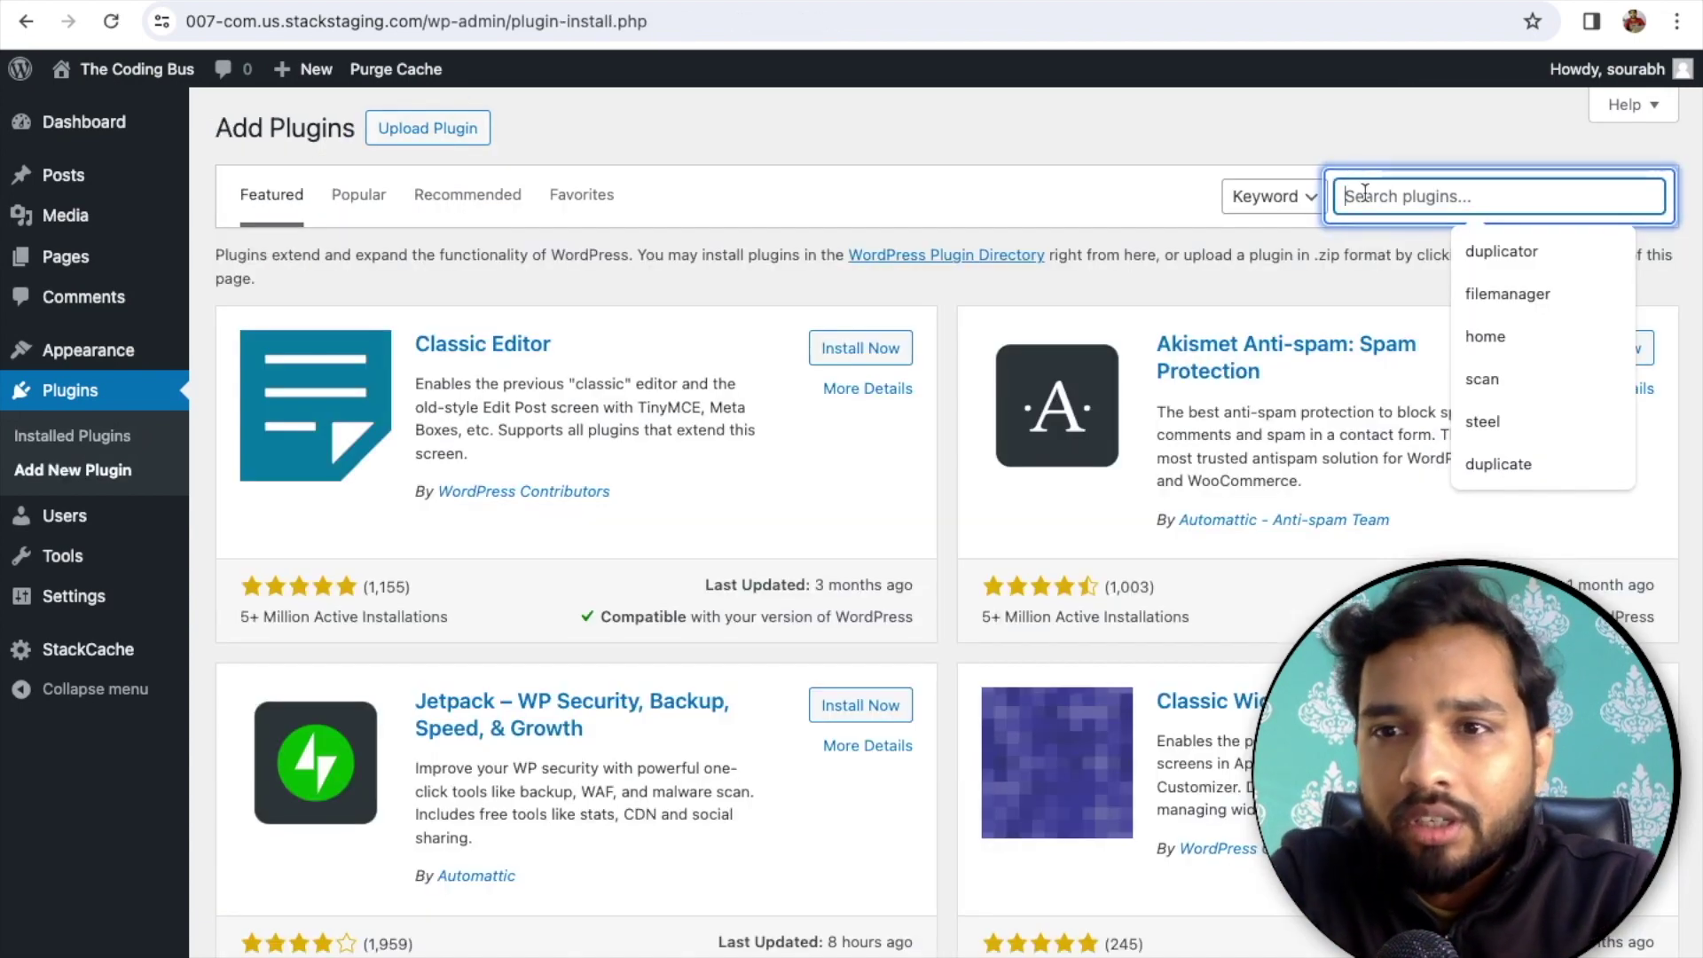
pyautogui.write('starter template')
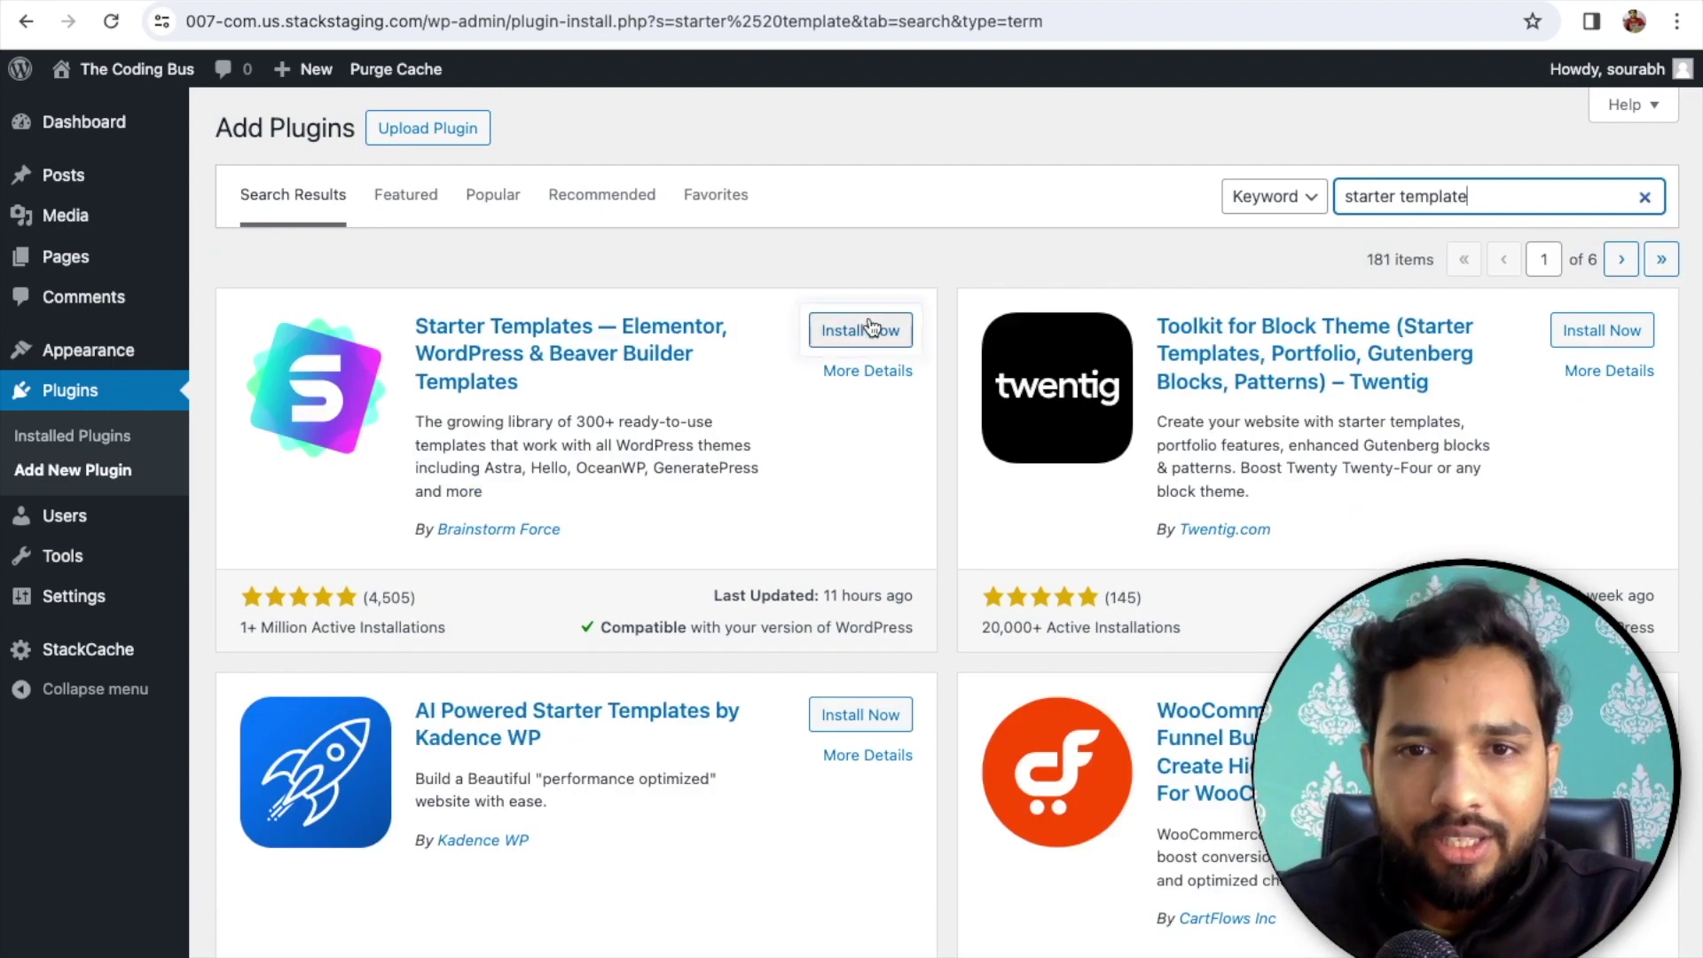
pyautogui.click(869, 329)
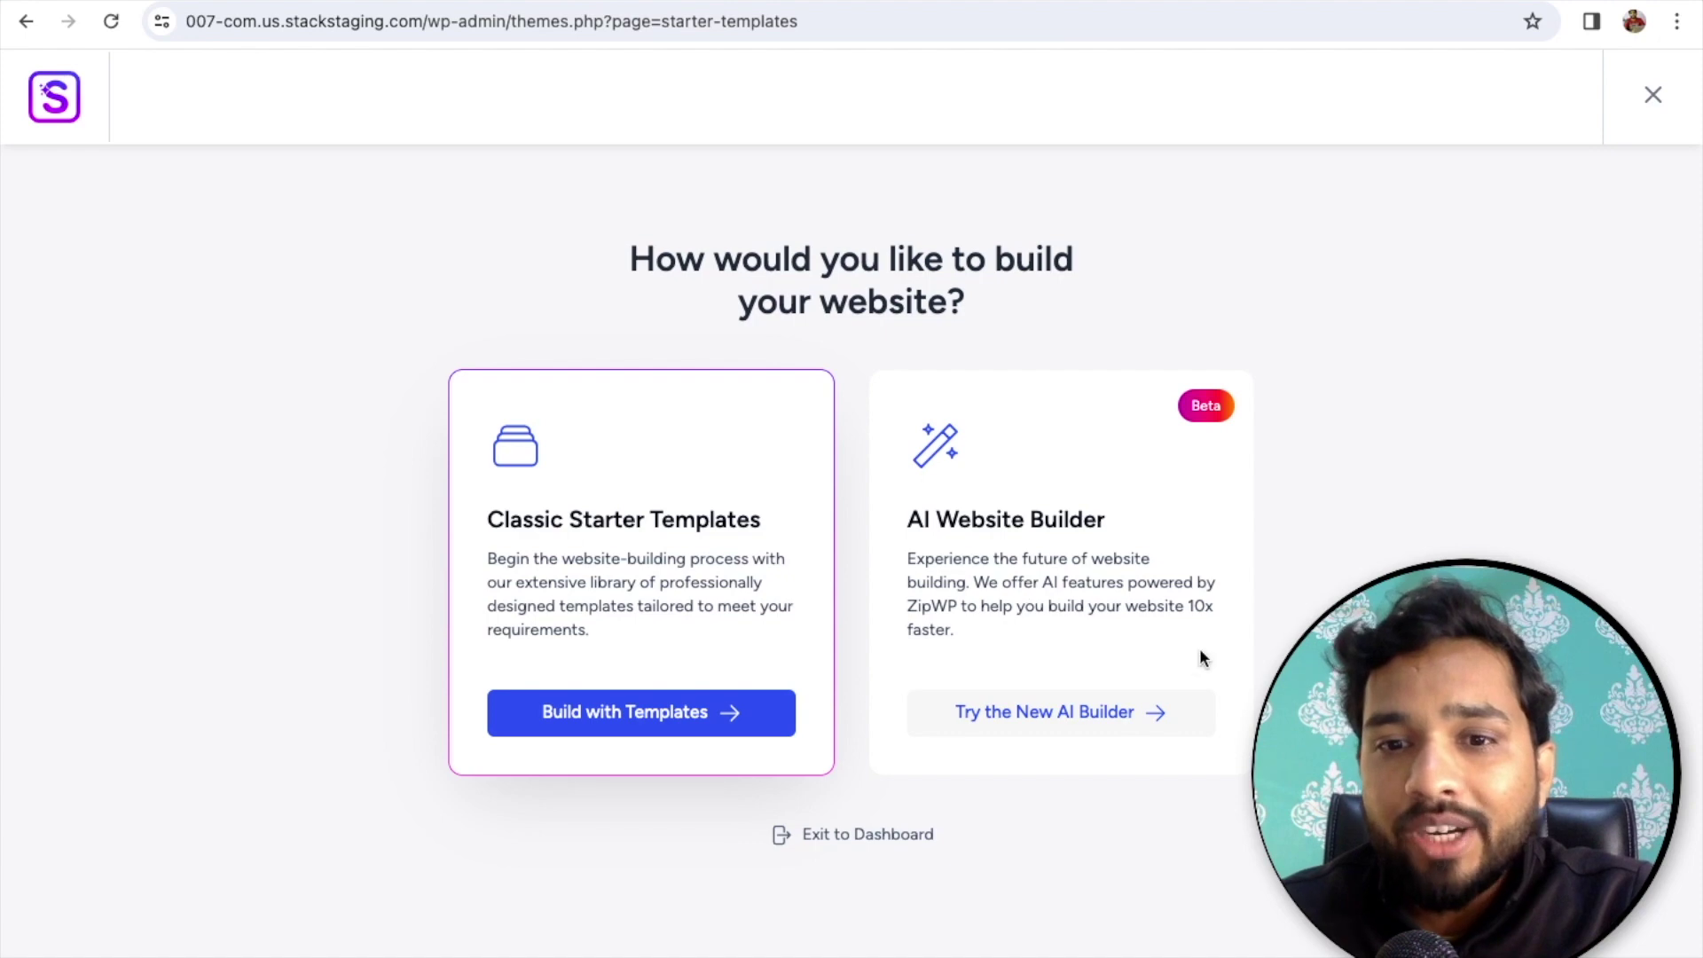
# - Choose the AI Website Builder and start its free setup
pyautogui.click(1073, 712)
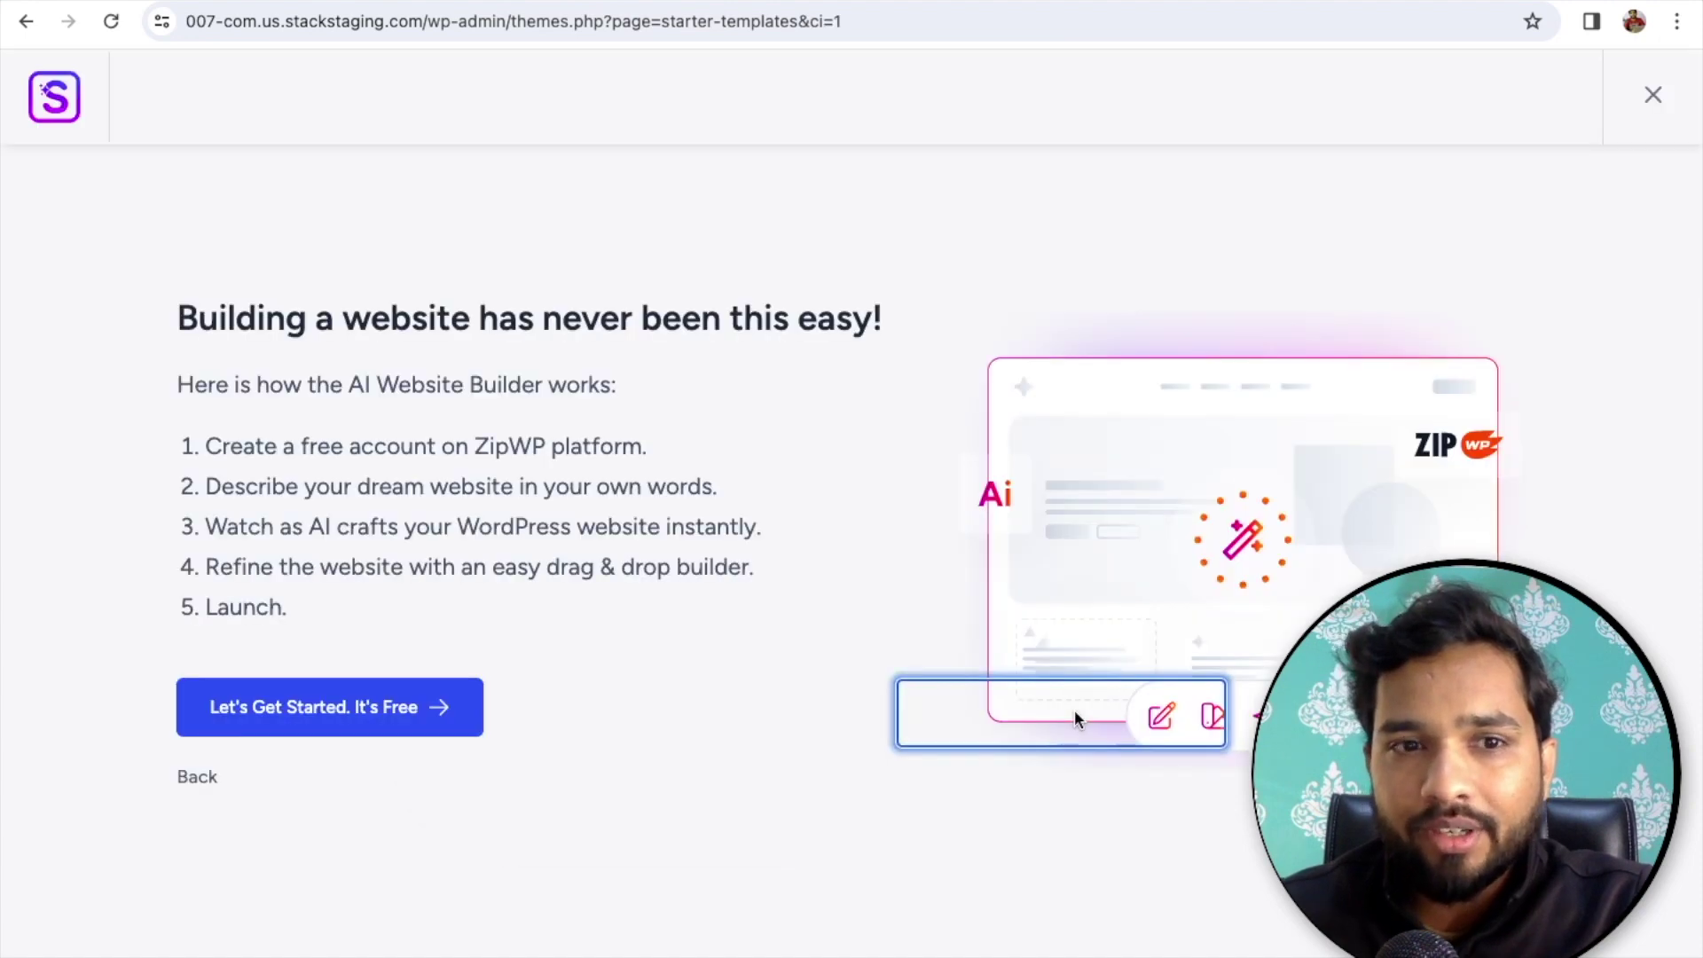
pyautogui.click(360, 718)
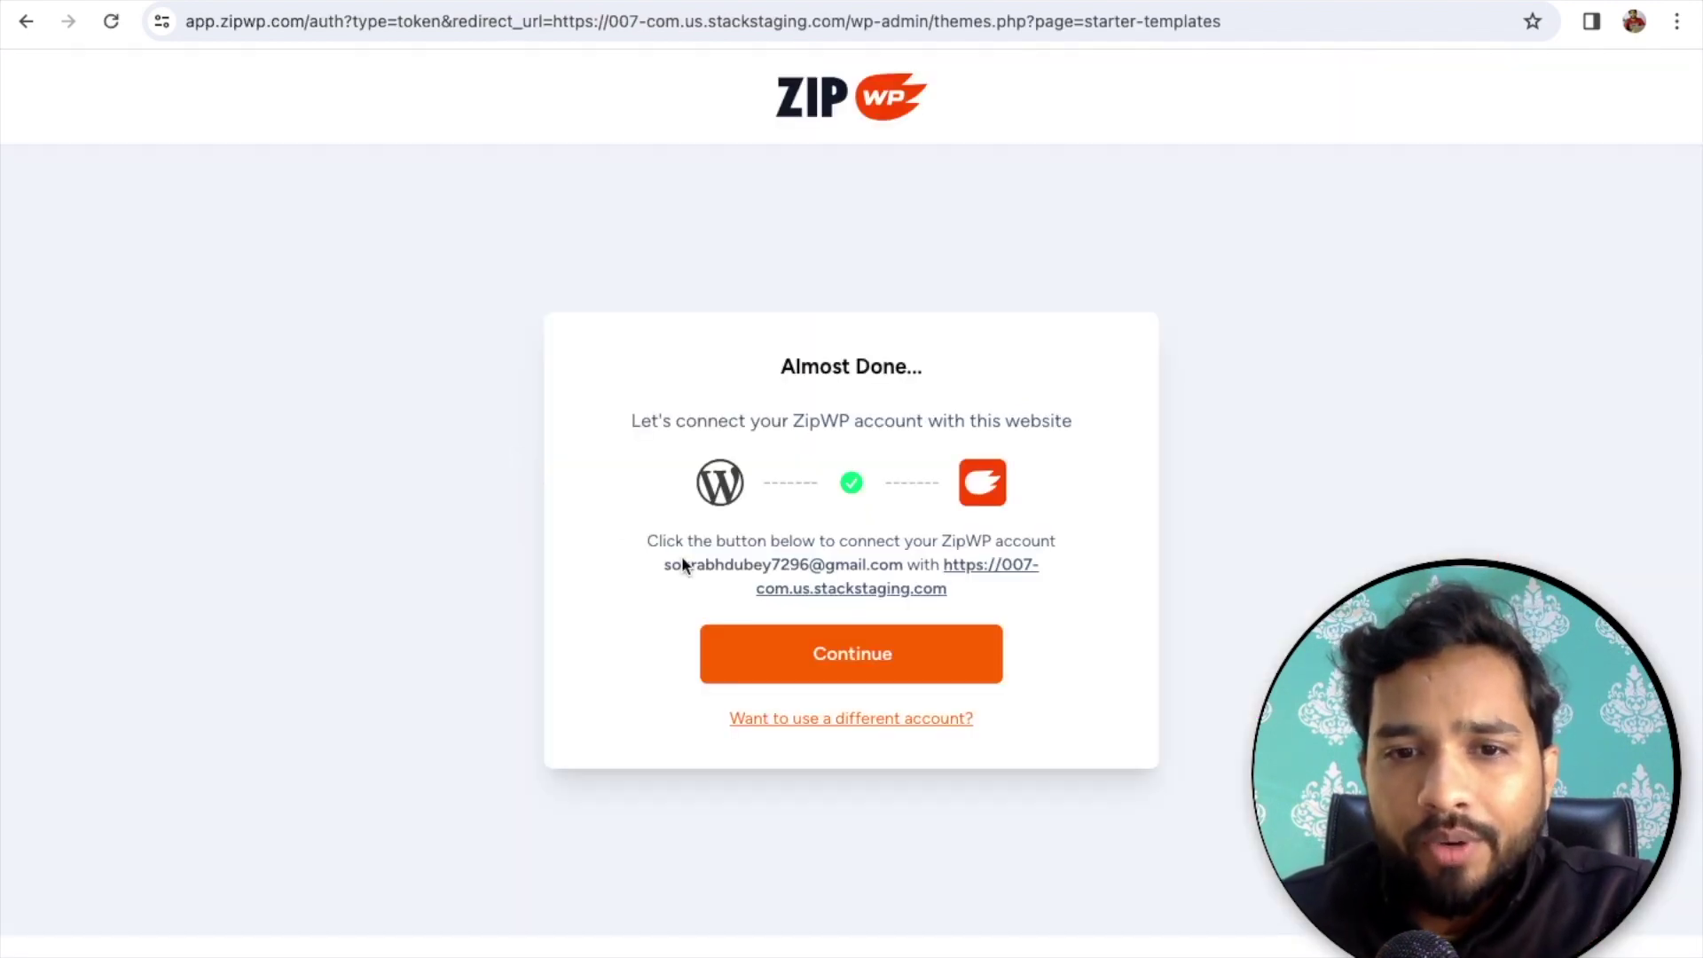
# - Search the web for ZipWP in a new tab and start signing up for a free account
pyautogui.click(882, 654)
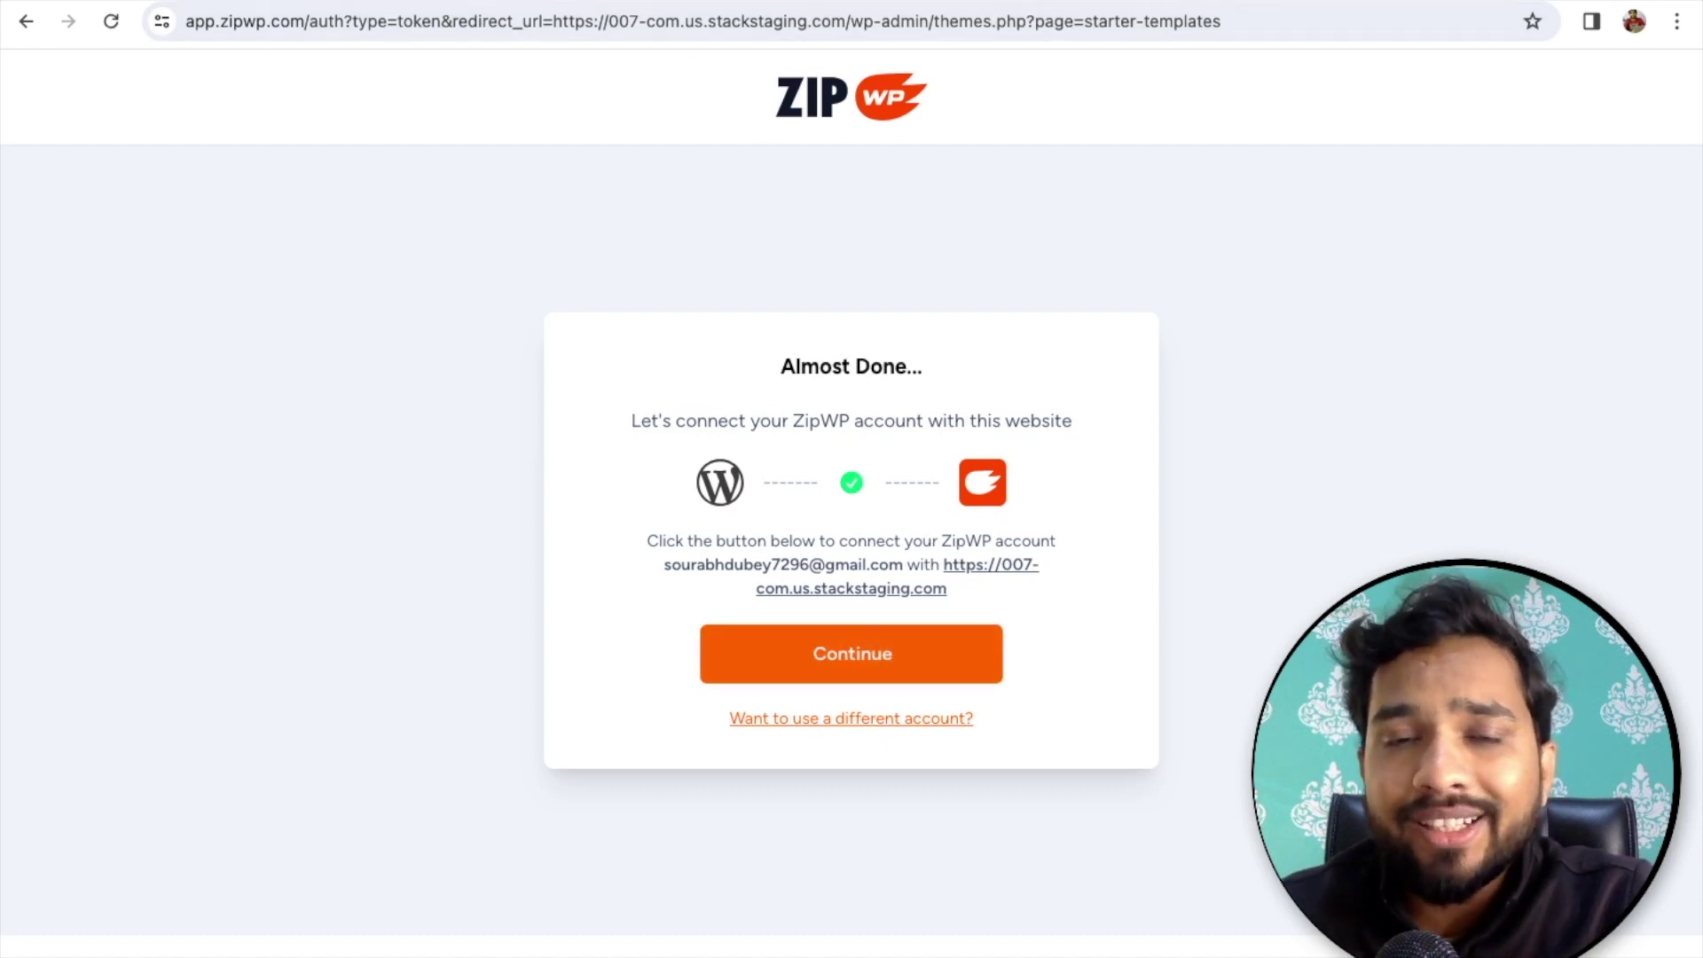
pyautogui.hotkey('ctrl', 't')
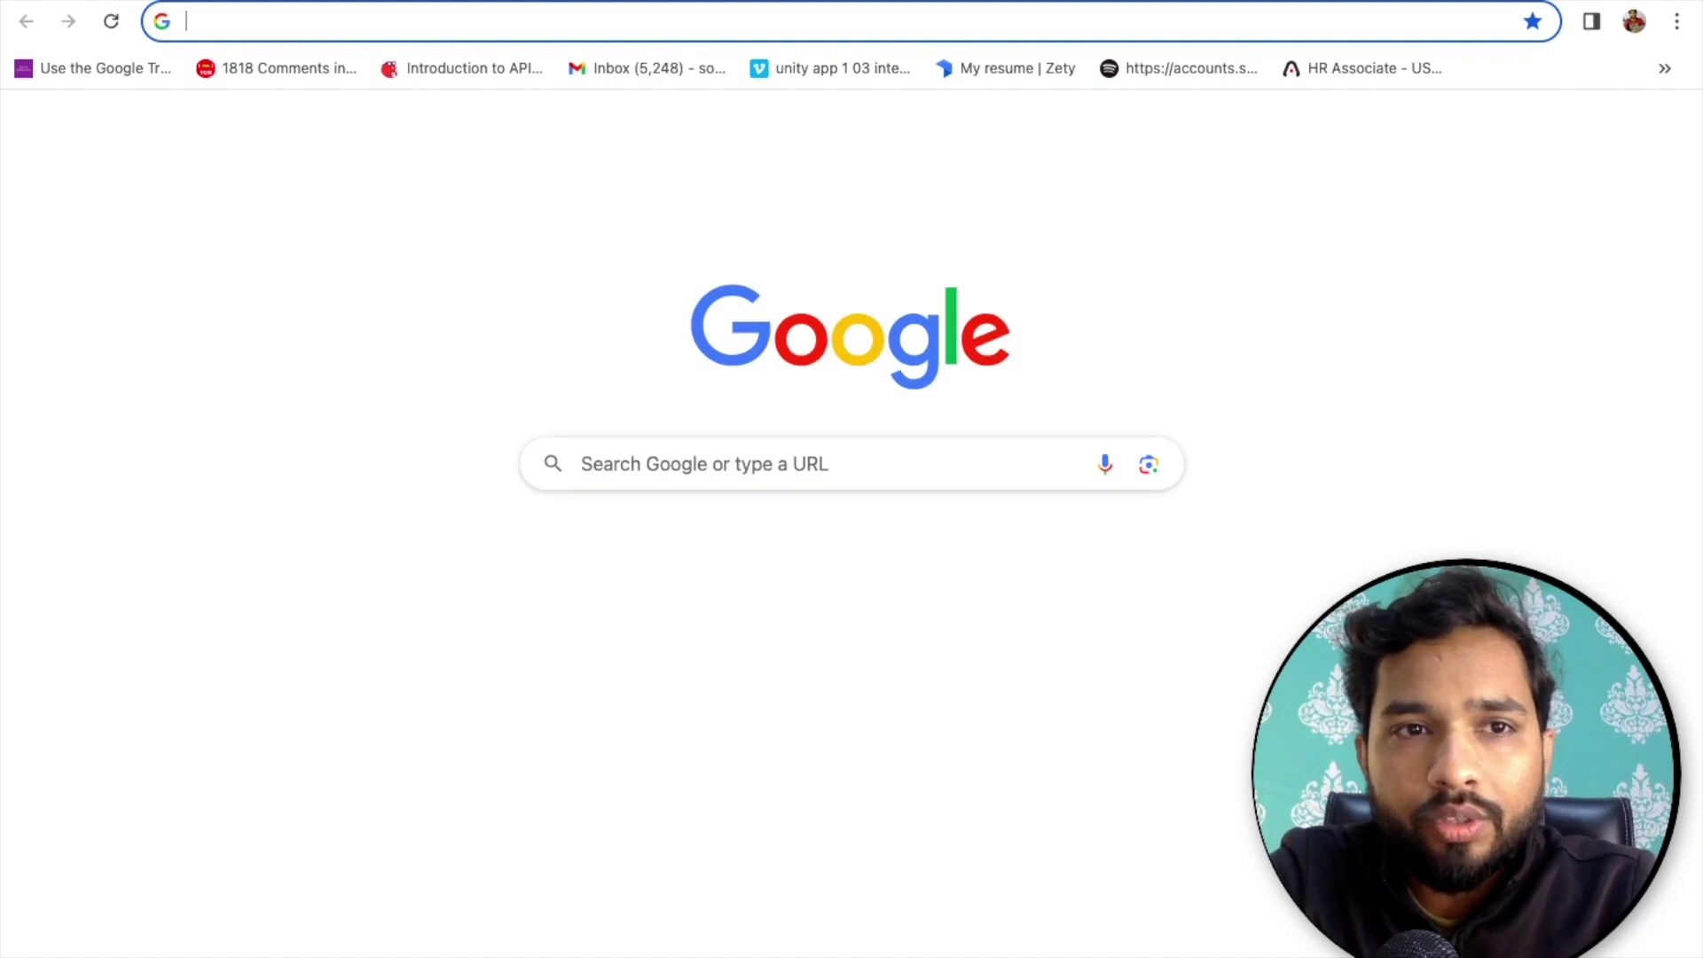
pyautogui.write('zip')
pyautogui.press('Return')
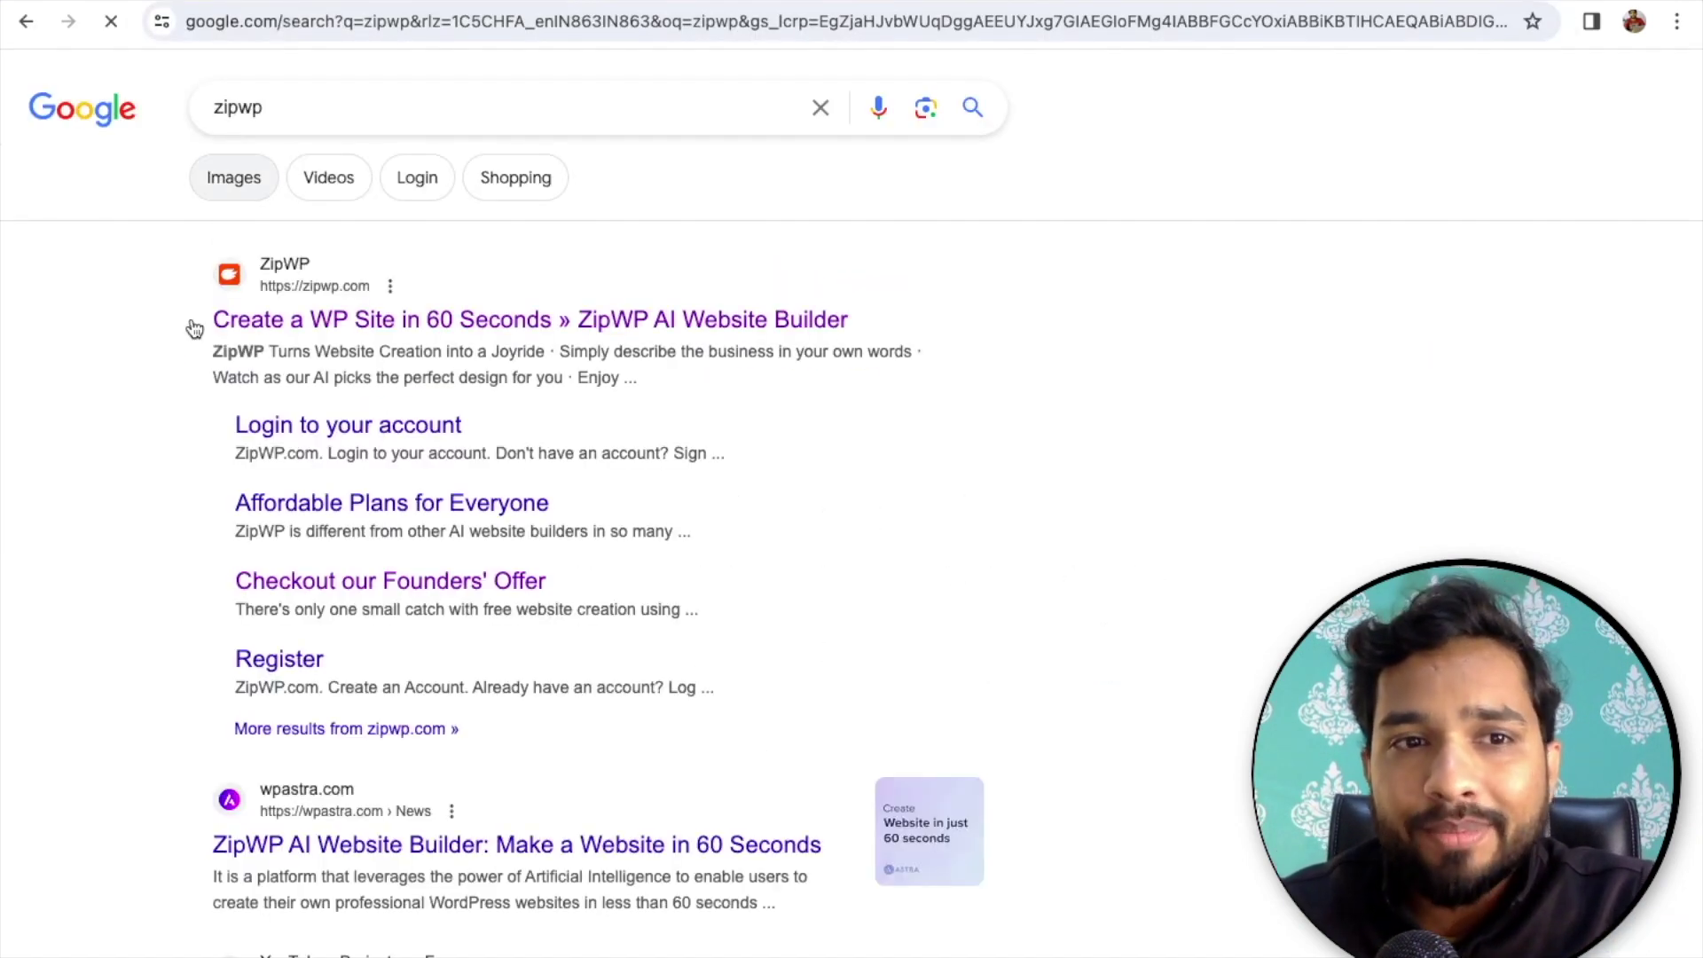
pyautogui.click(344, 328)
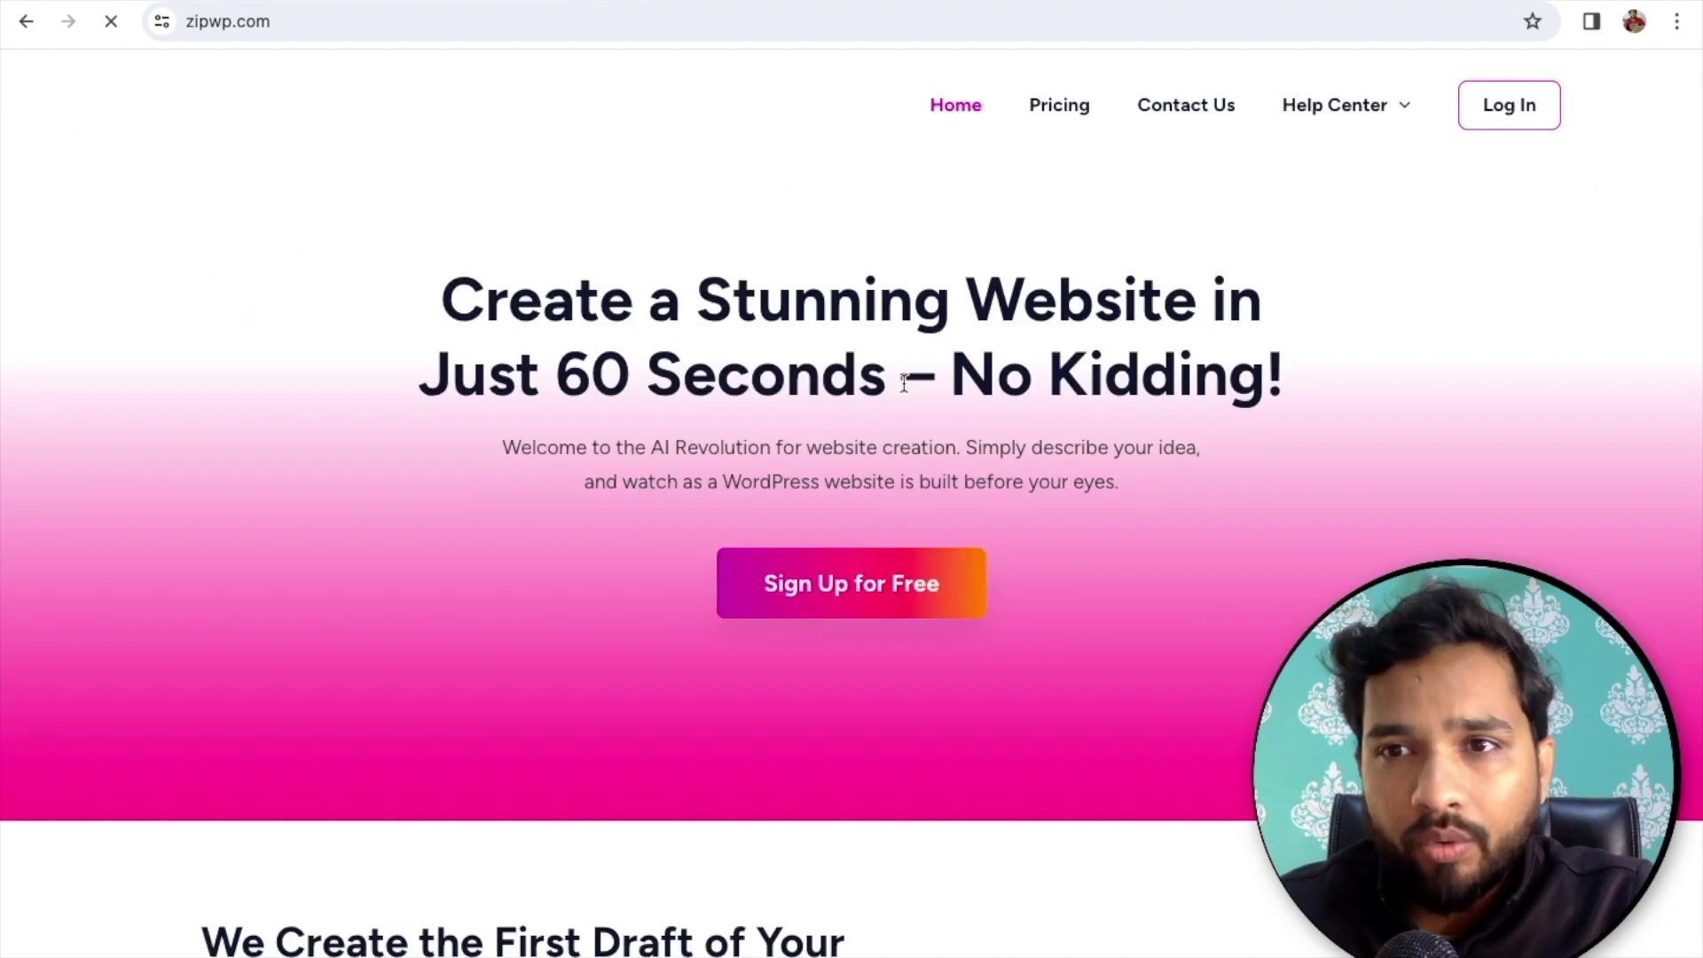
pyautogui.click(815, 587)
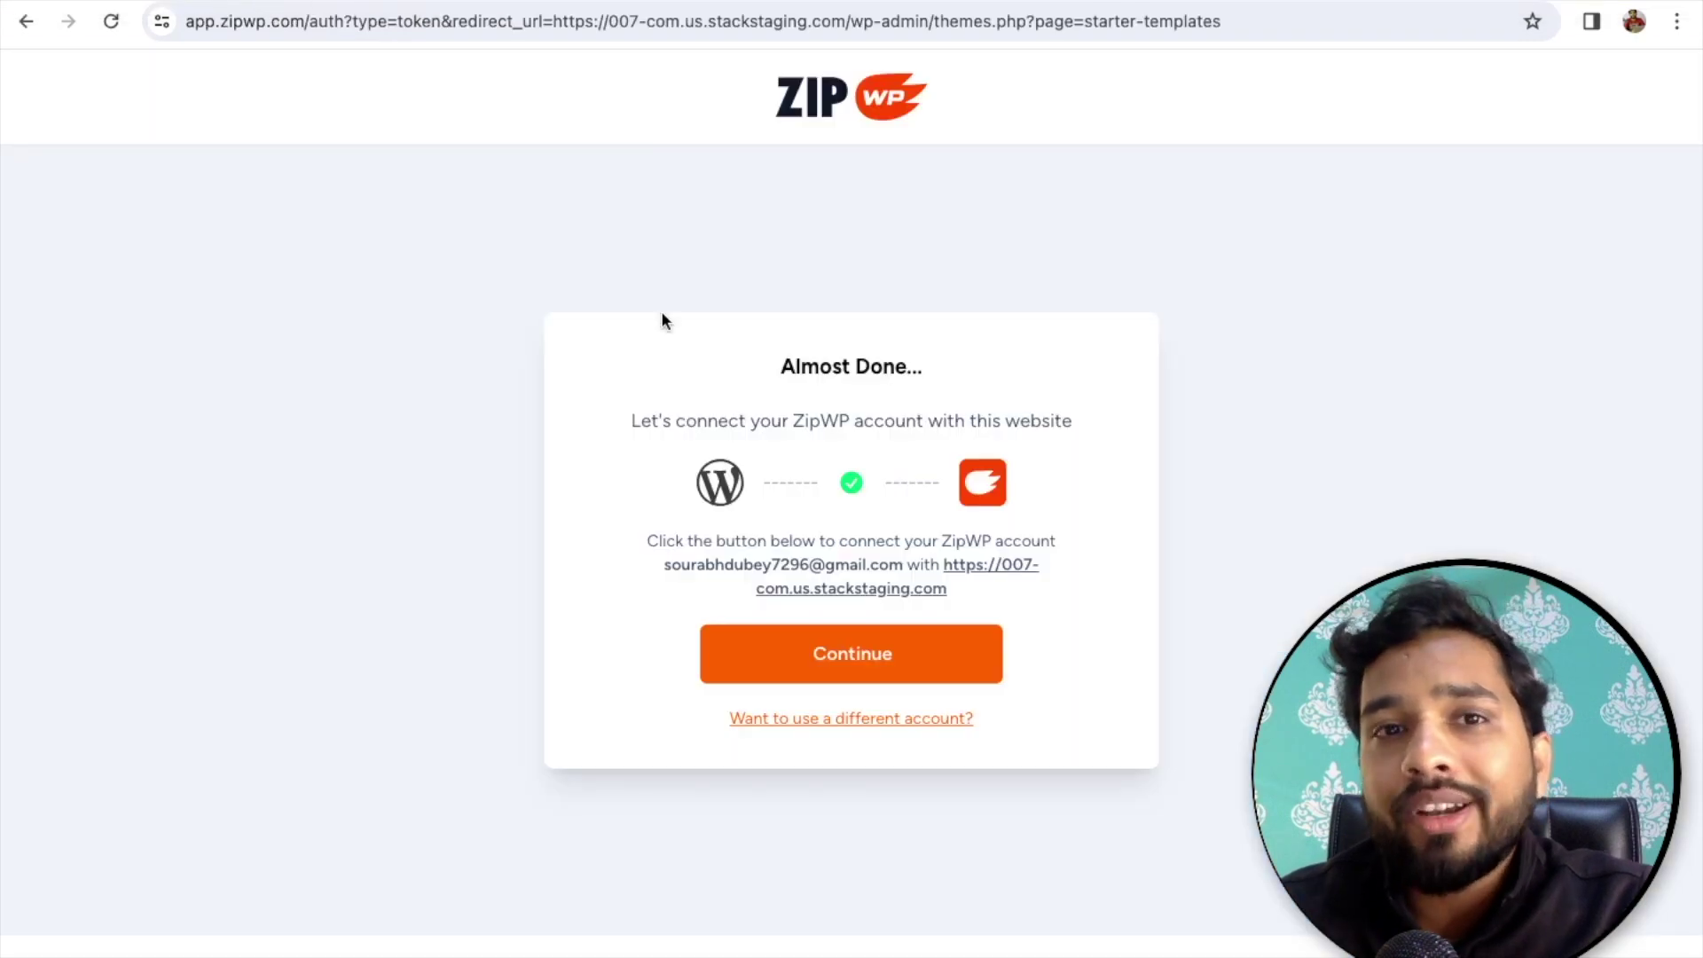
# - Connect the ZipWP account, choose Landing Page, and name the site 'The Coding Bus'
pyautogui.click(830, 674)
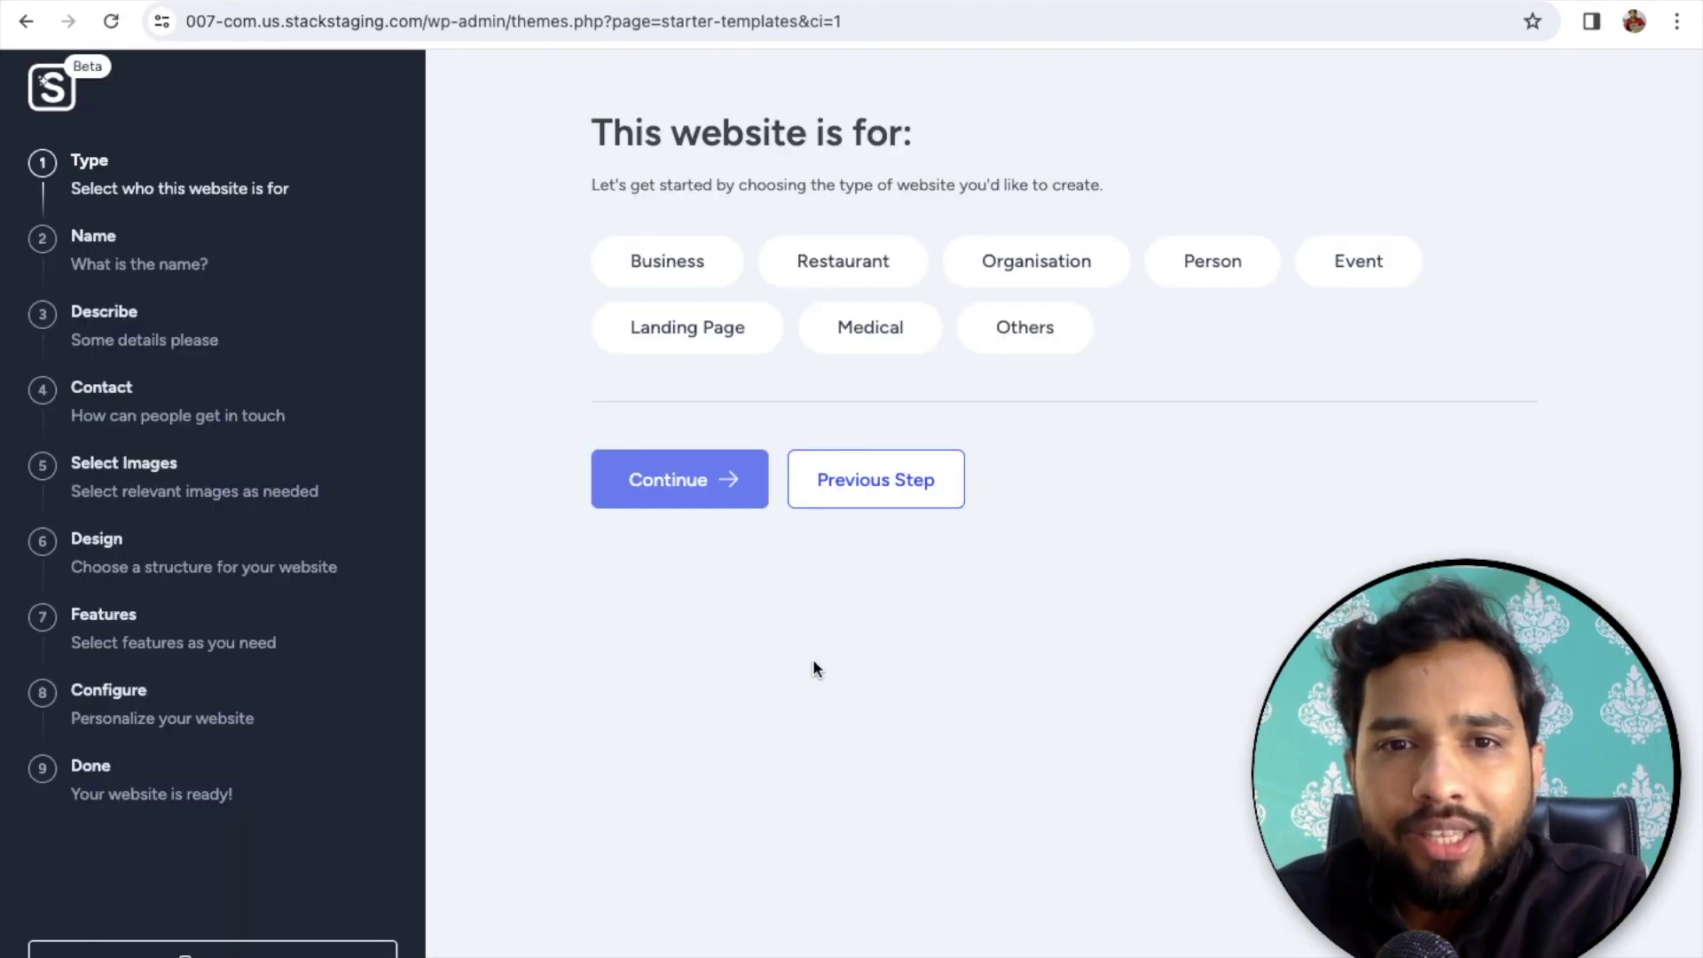
pyautogui.click(659, 342)
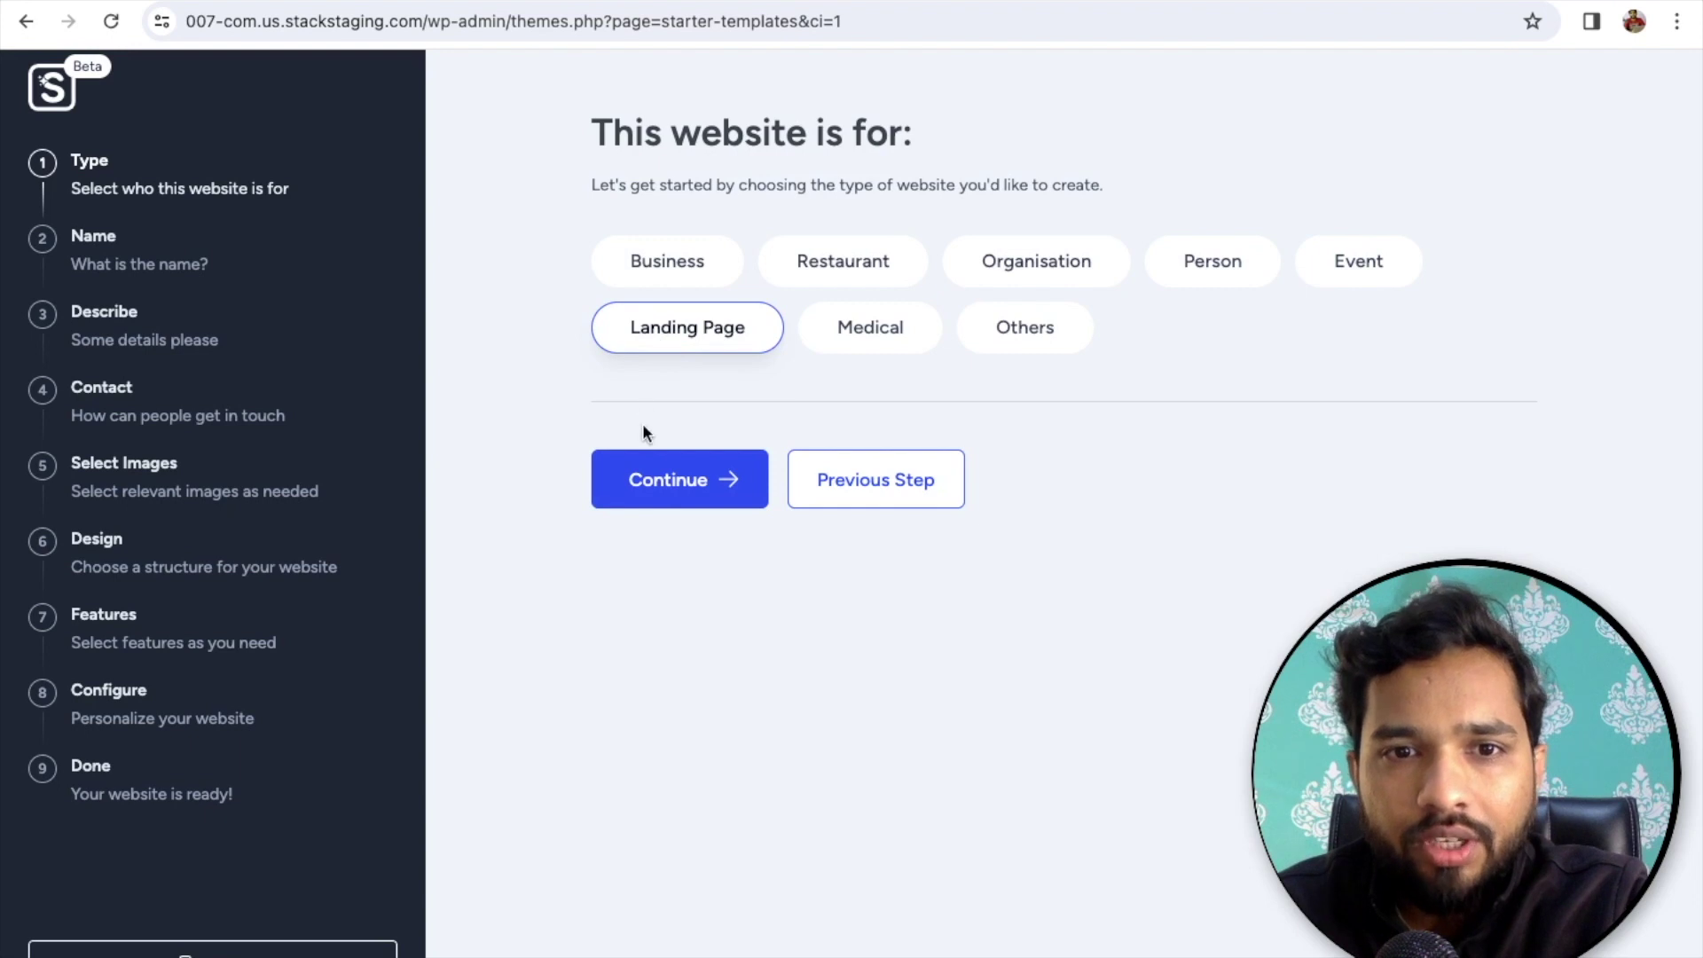
pyautogui.click(657, 477)
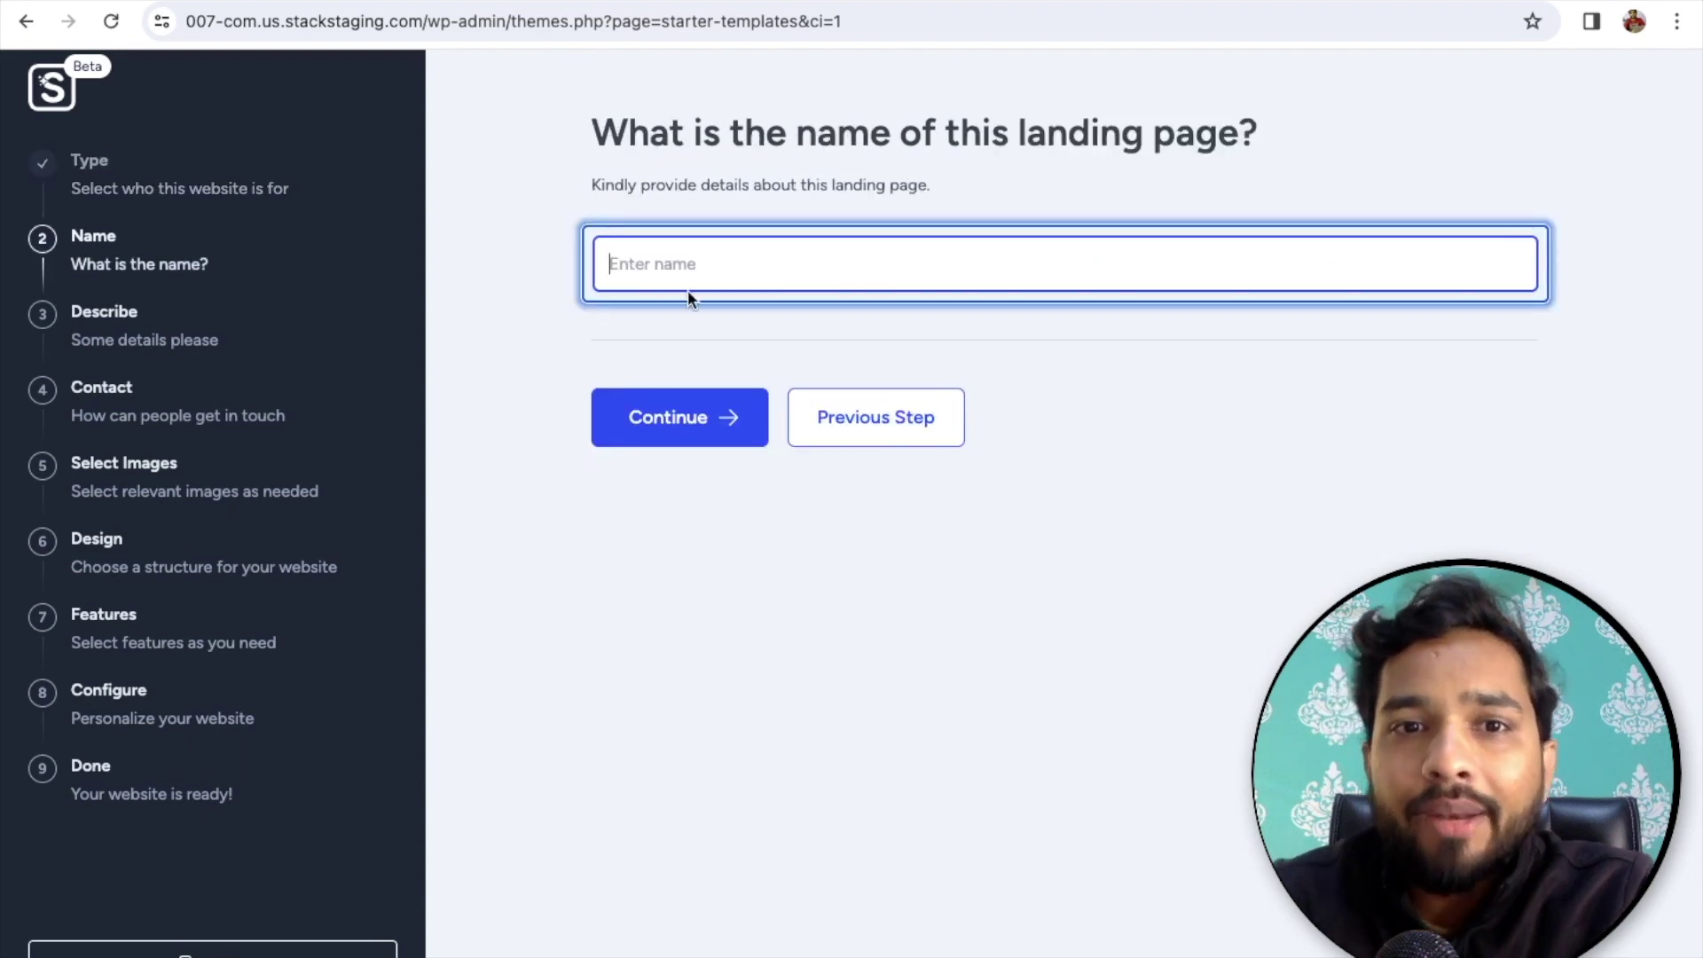
pyautogui.write('The Coding Bus')
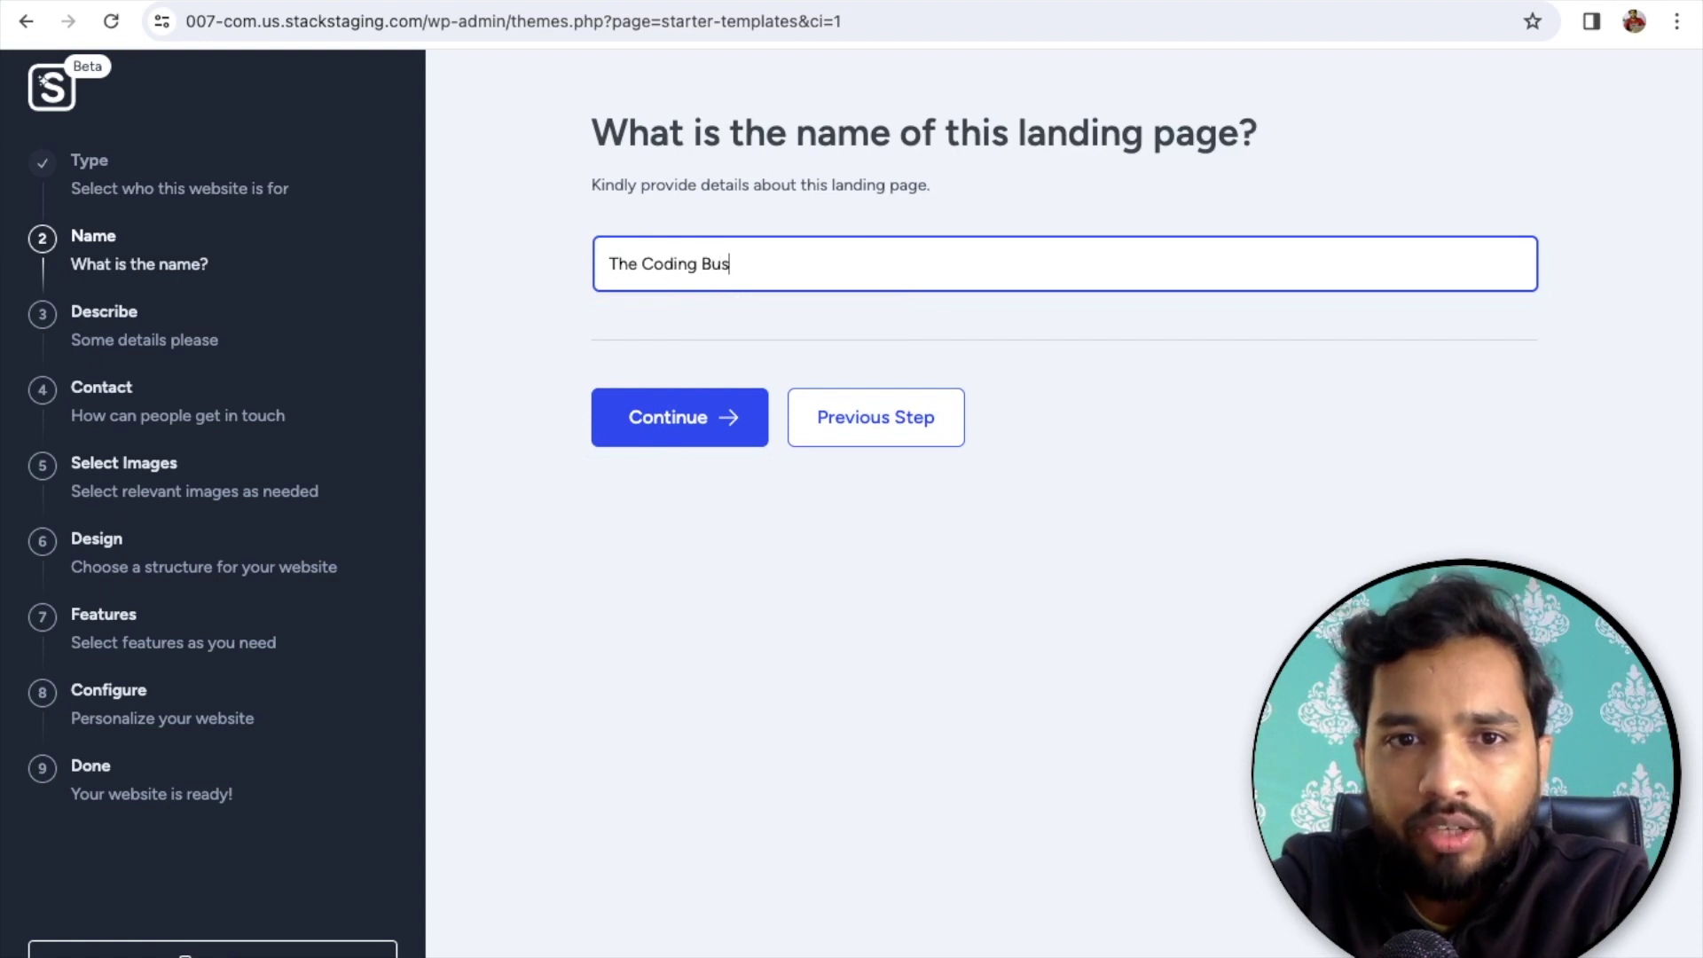
pyautogui.click(618, 424)
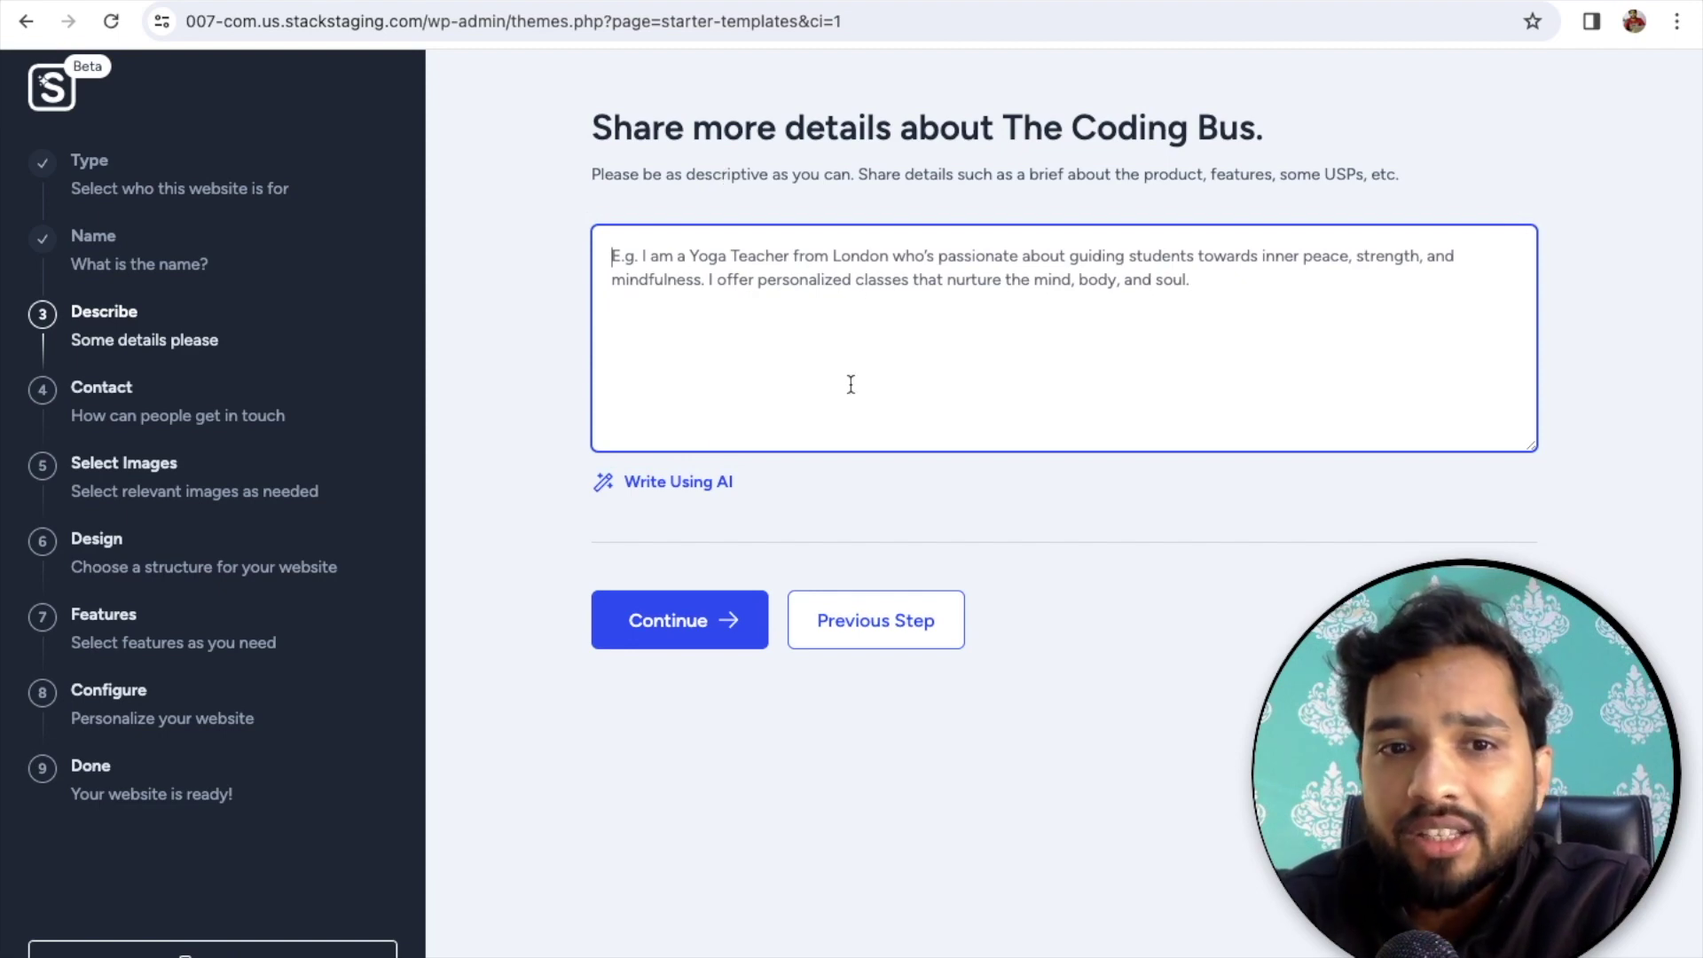
# - Generate the mobile coding classroom description with AI and accept it
pyautogui.click(712, 484)
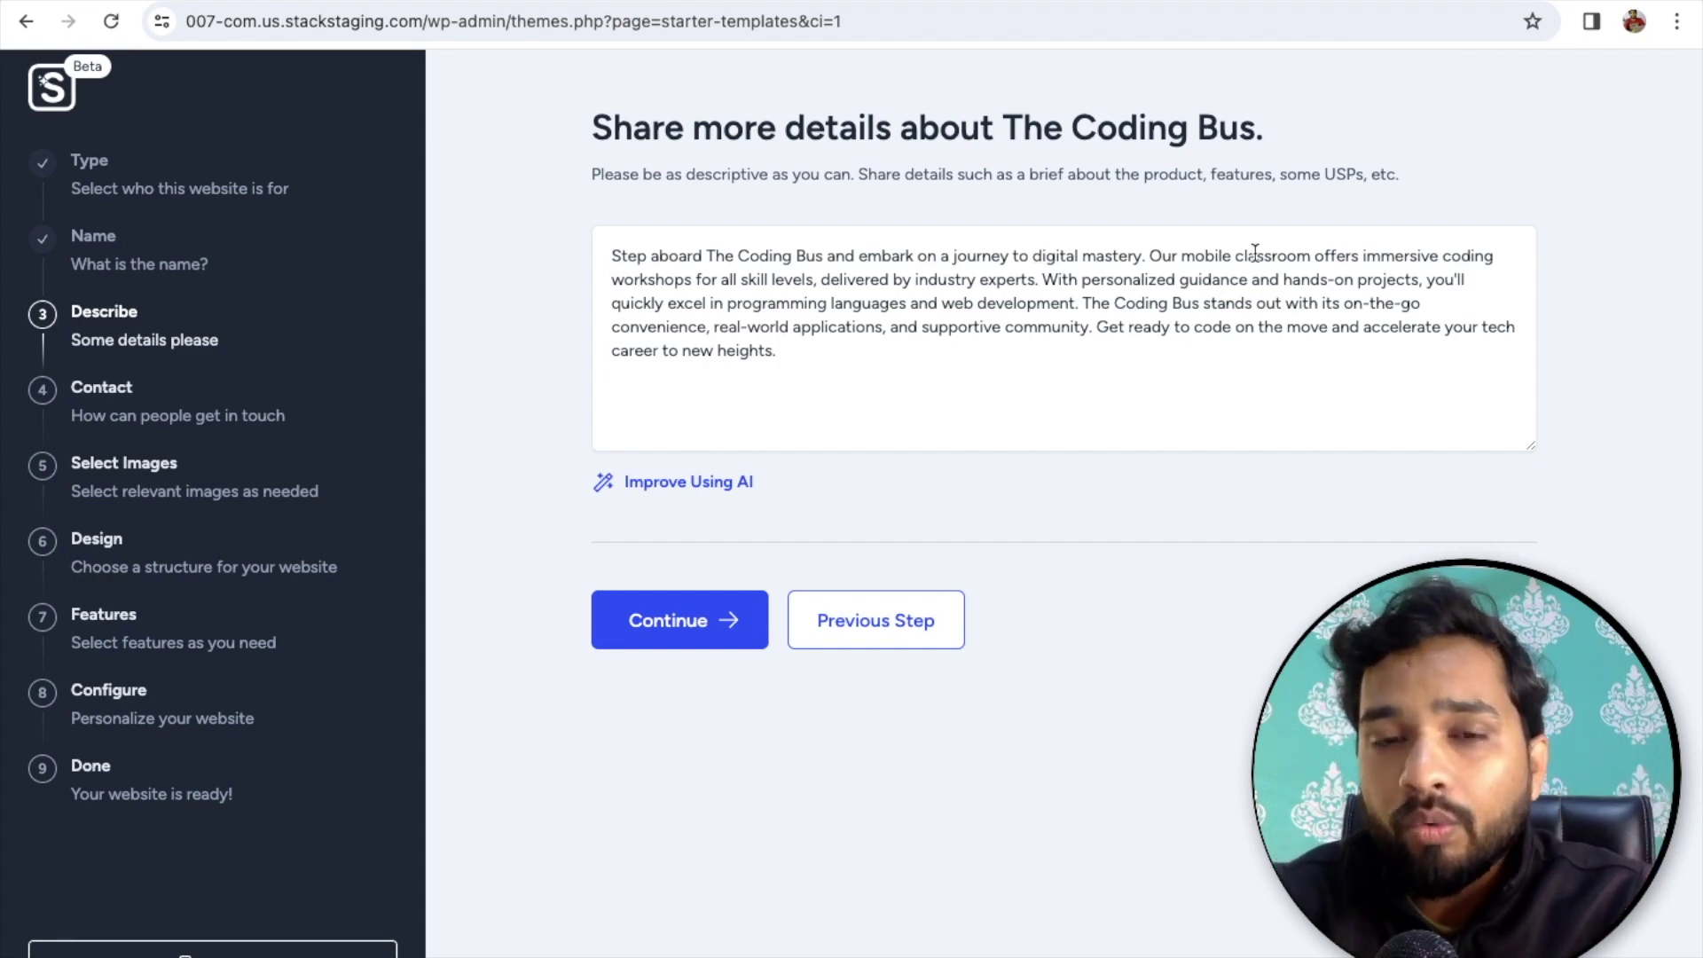
pyautogui.click(752, 599)
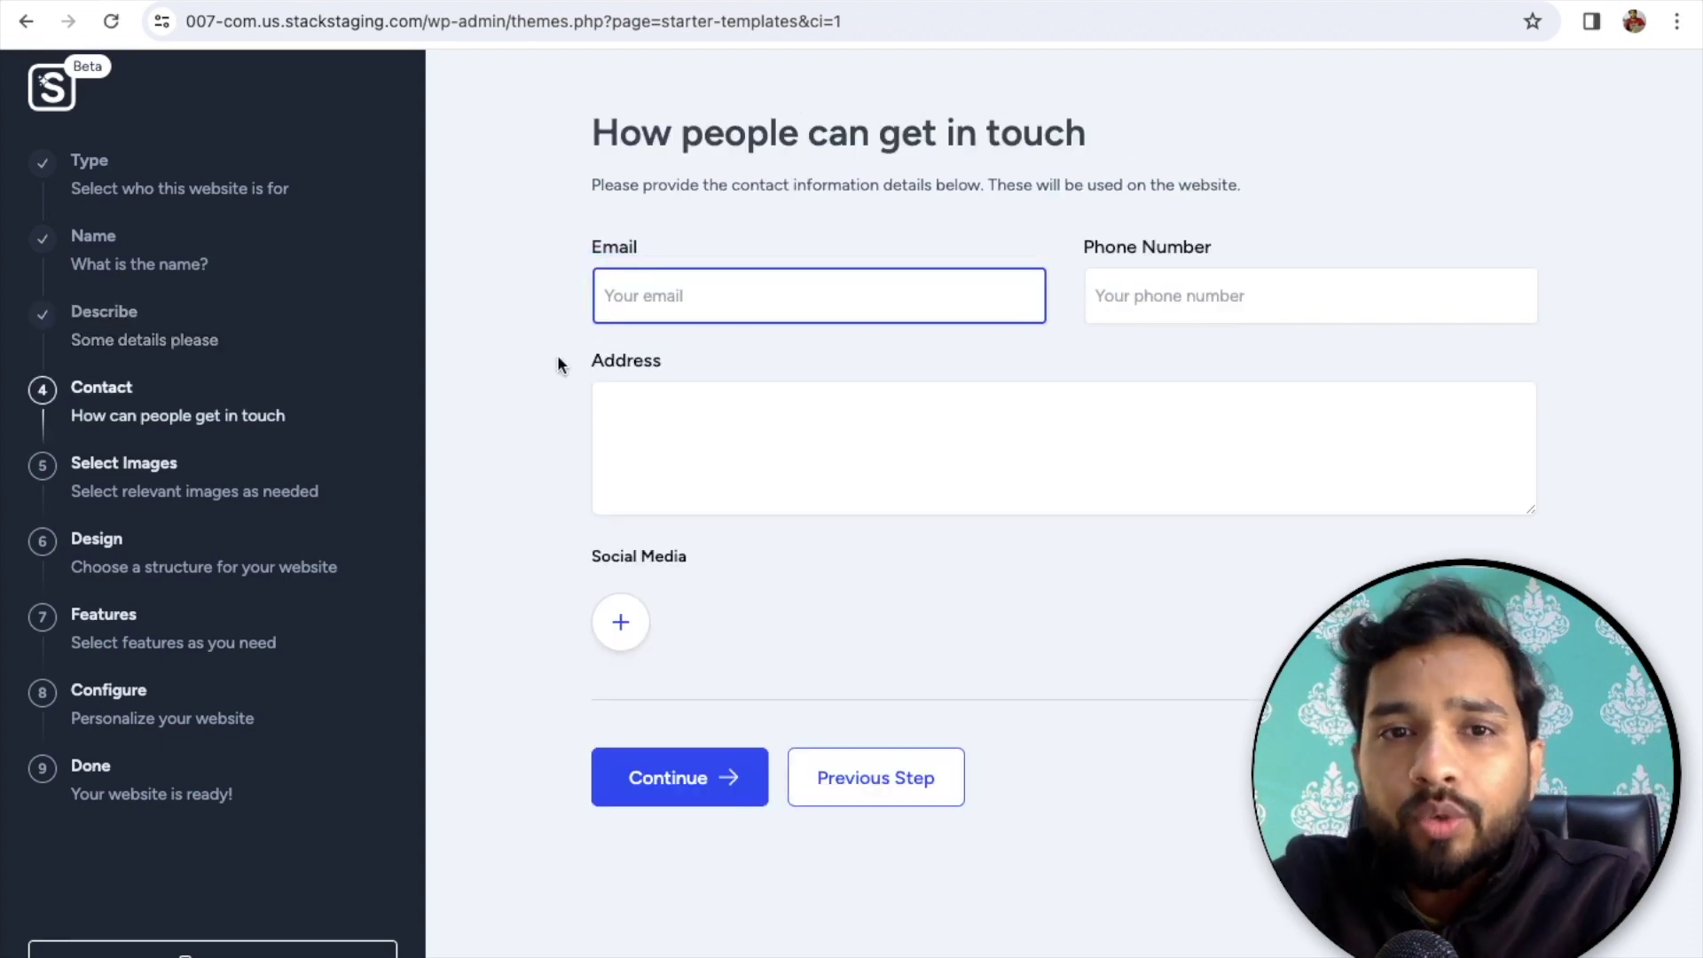
# - Fill in the contact email, phone and address, and add a YouTube channel link
pyautogui.press('Tab')
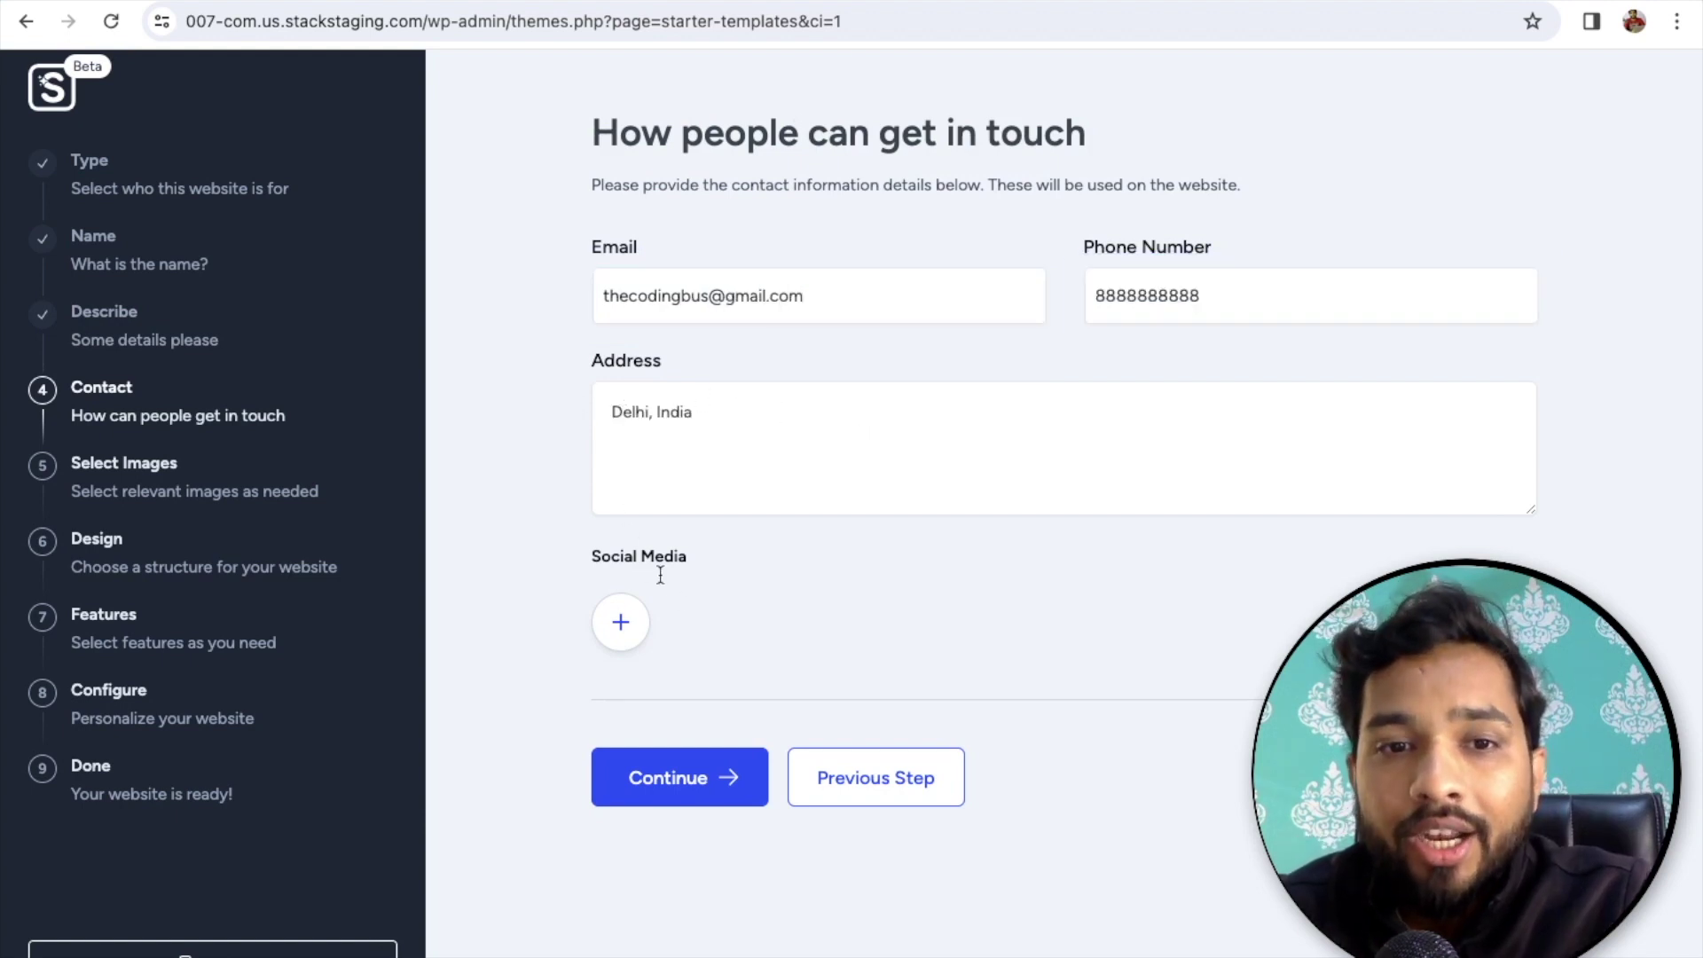
pyautogui.click(620, 621)
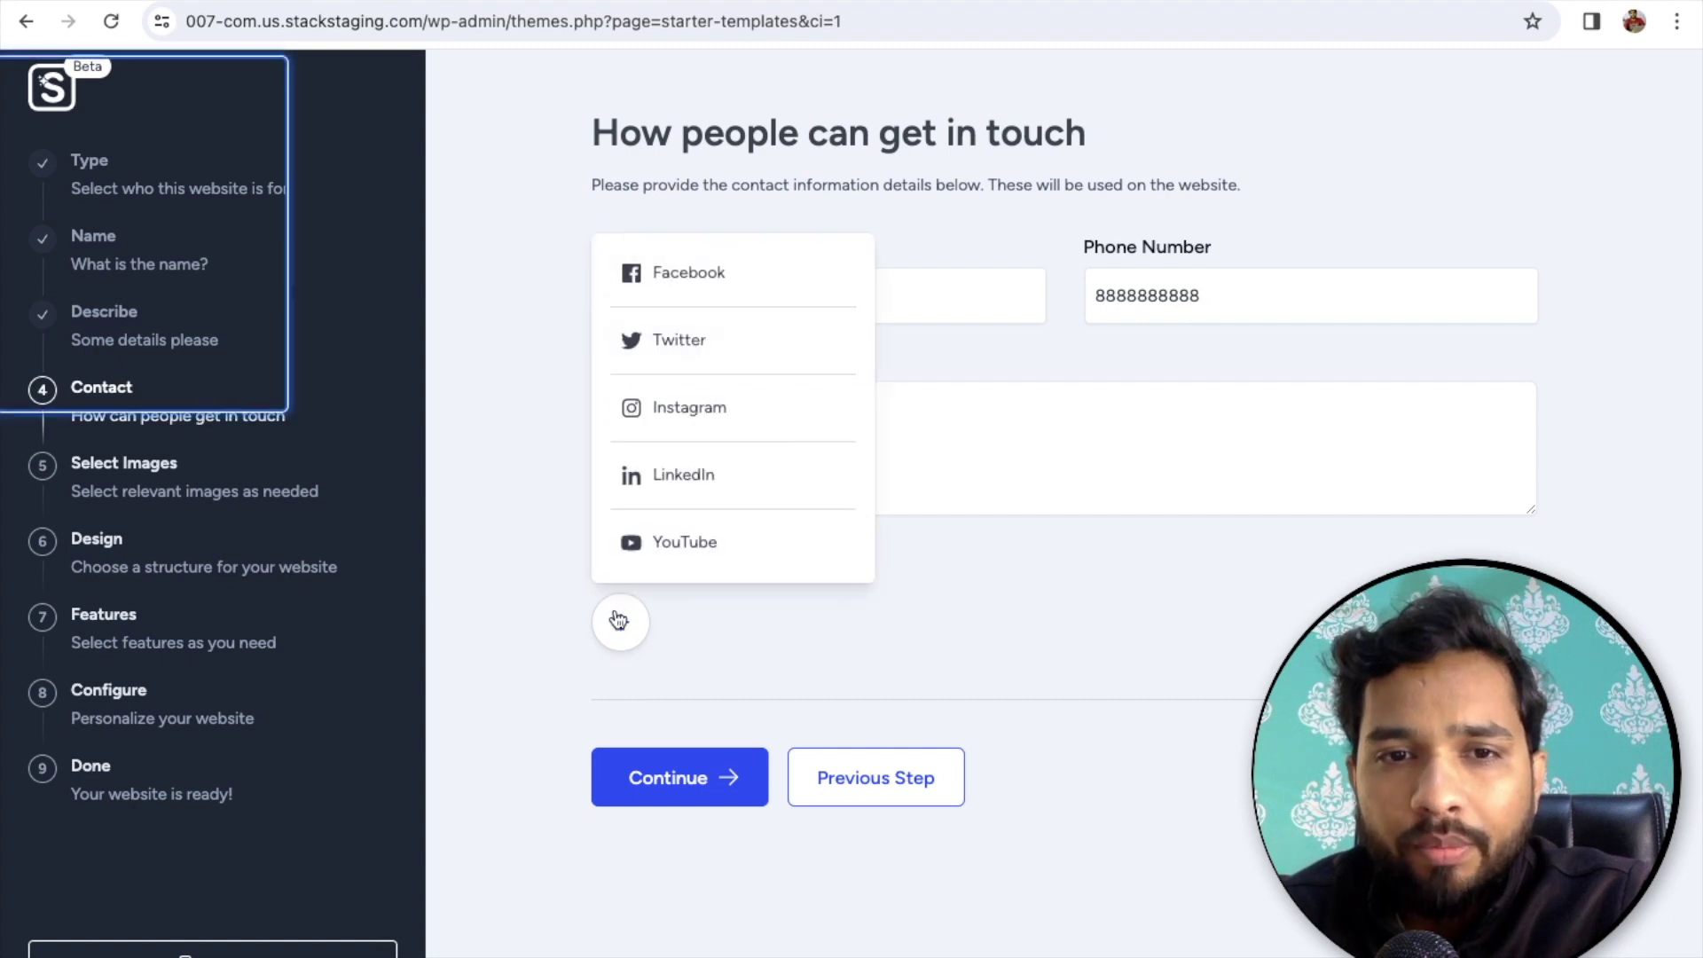
pyautogui.click(687, 542)
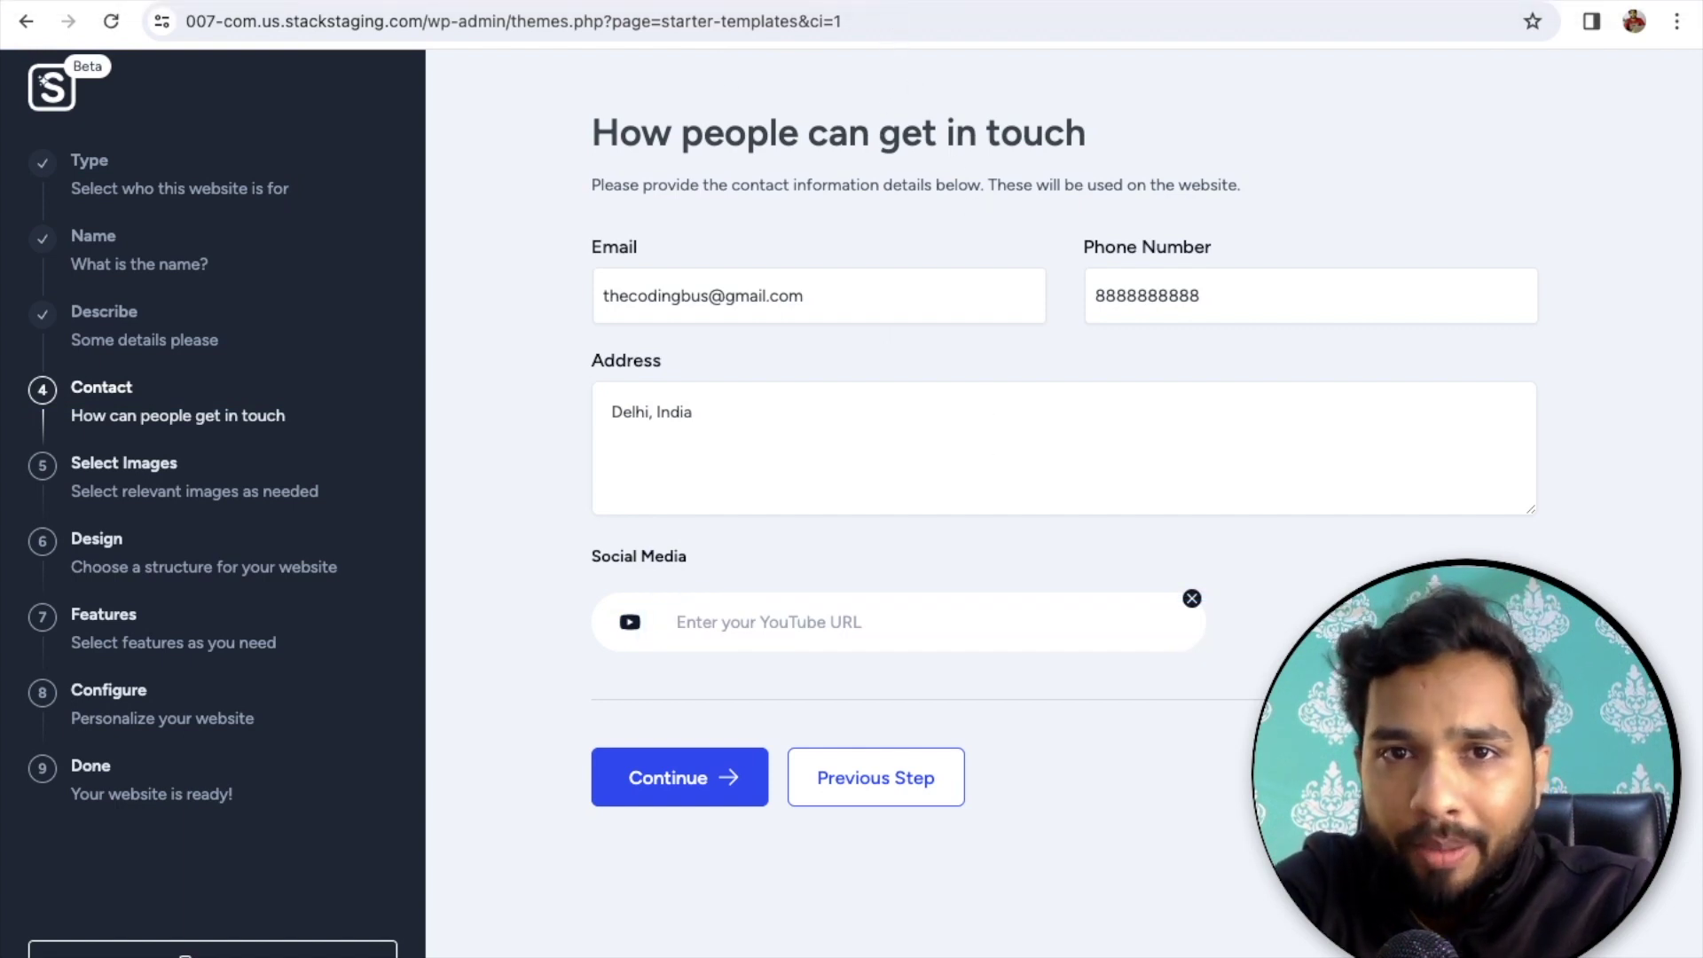
pyautogui.write('https://youtube.com/thecodingbus/')
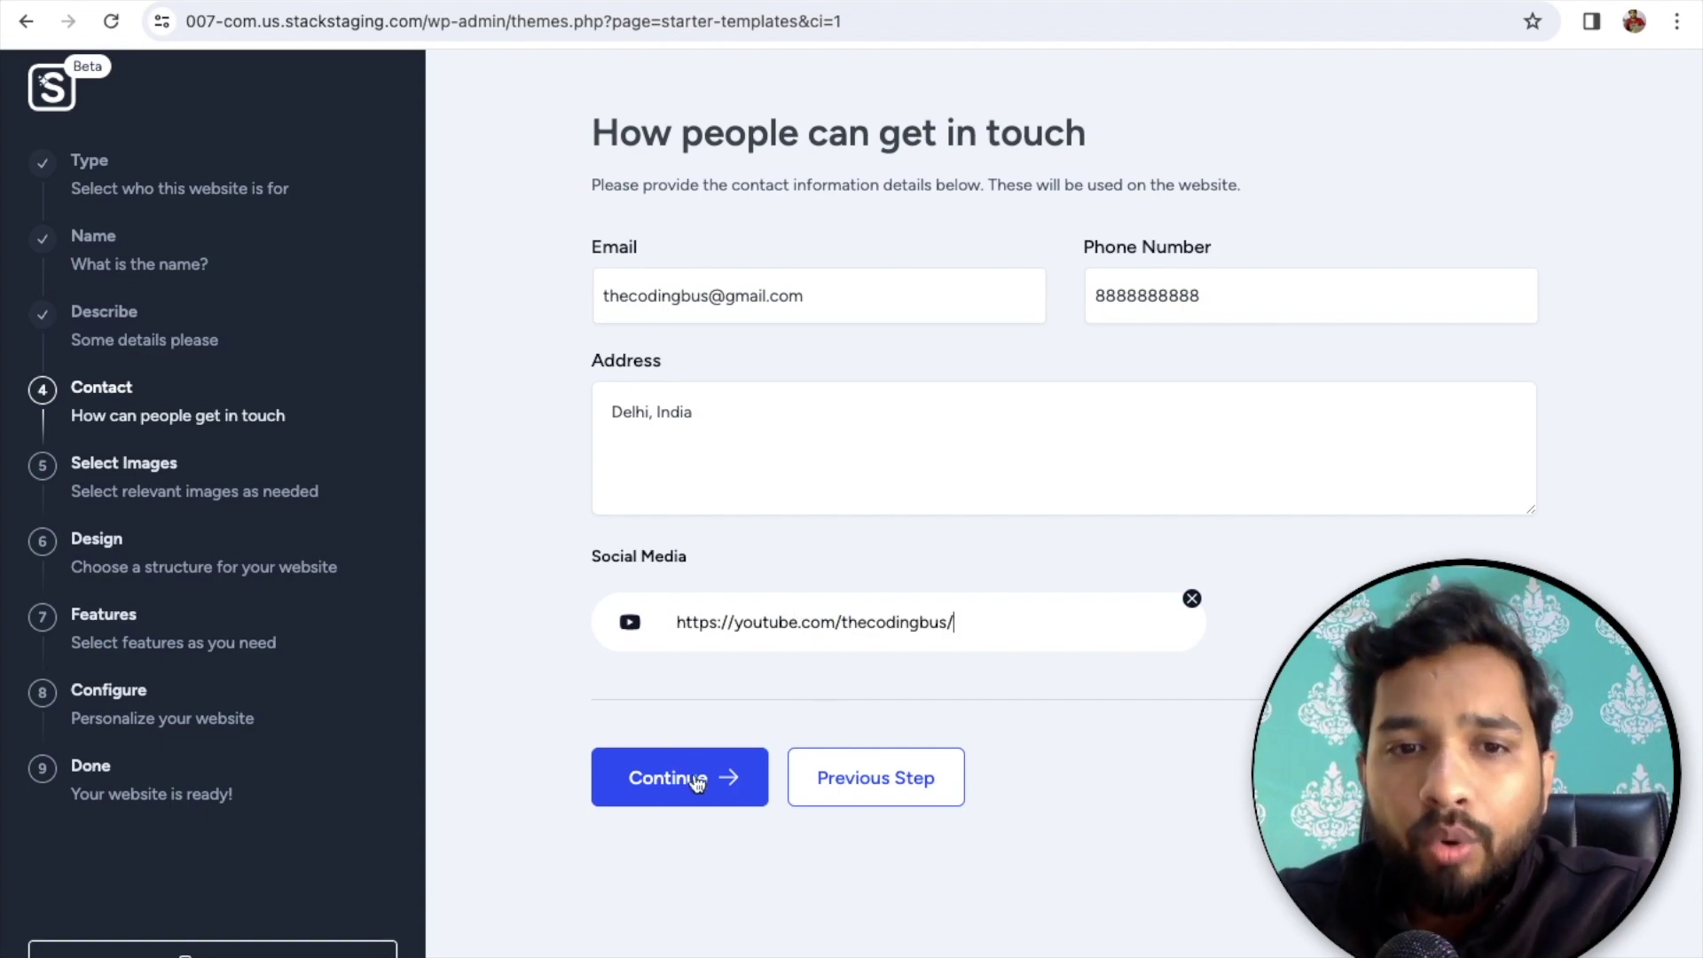
pyautogui.click(697, 779)
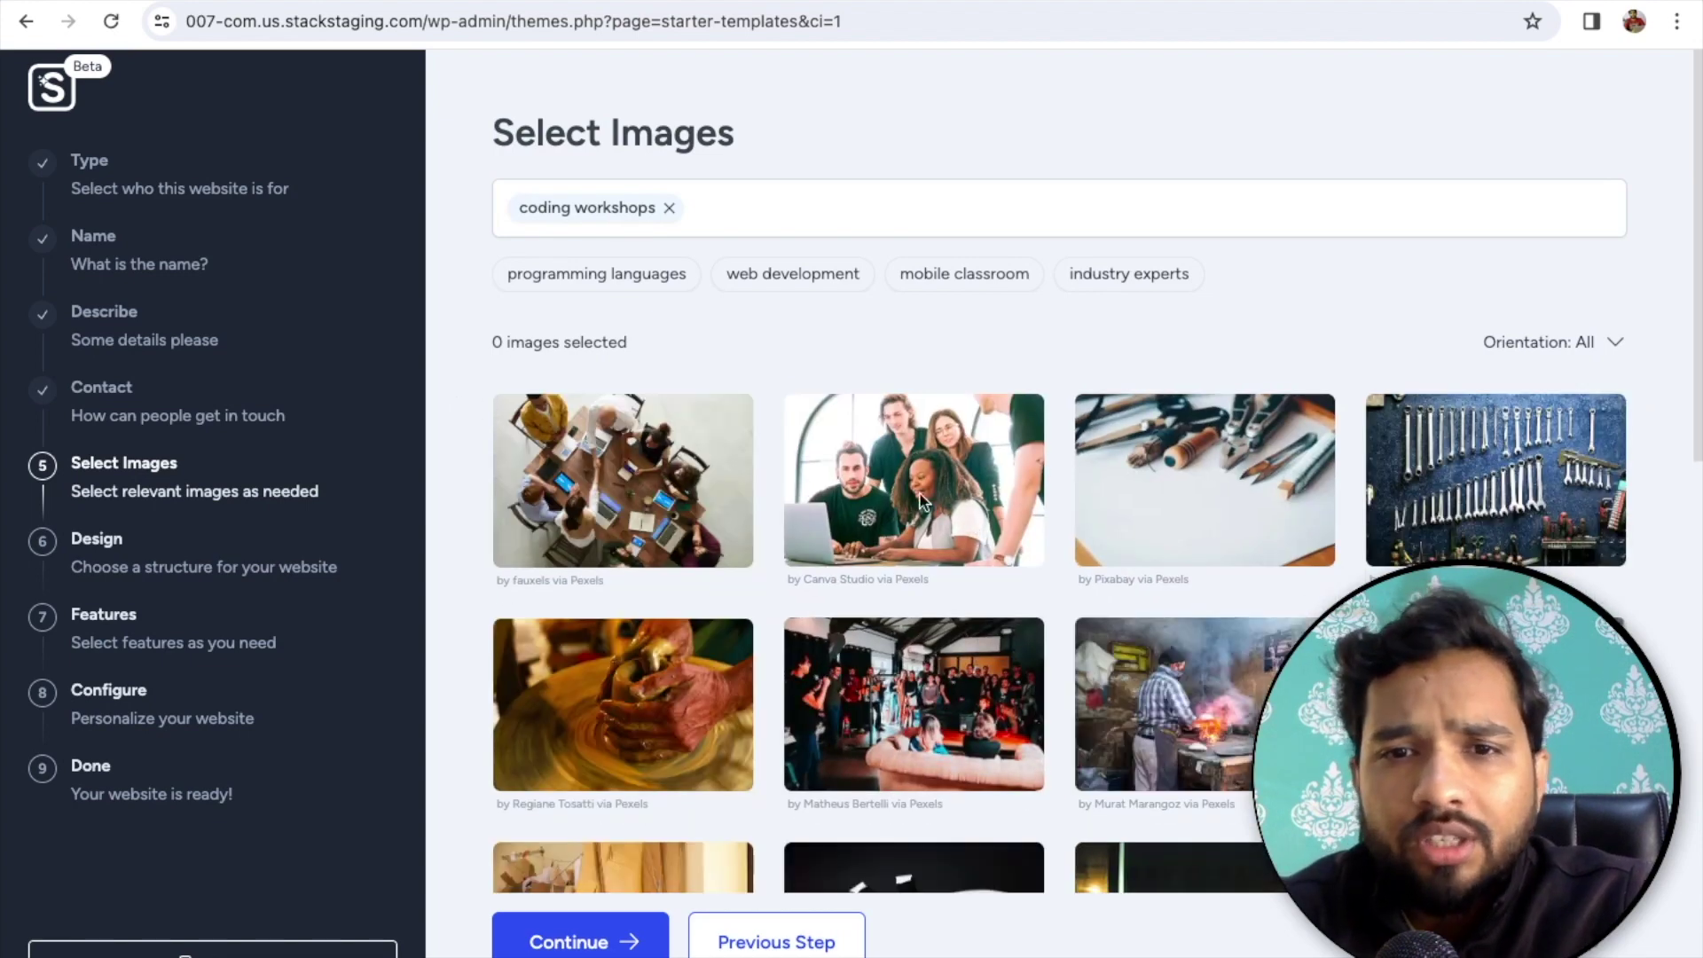
# - Select two coding workshop photos from the suggested images
pyautogui.click(972, 519)
pyautogui.scroll(-1, 1080, 552)
pyautogui.click(1081, 552)
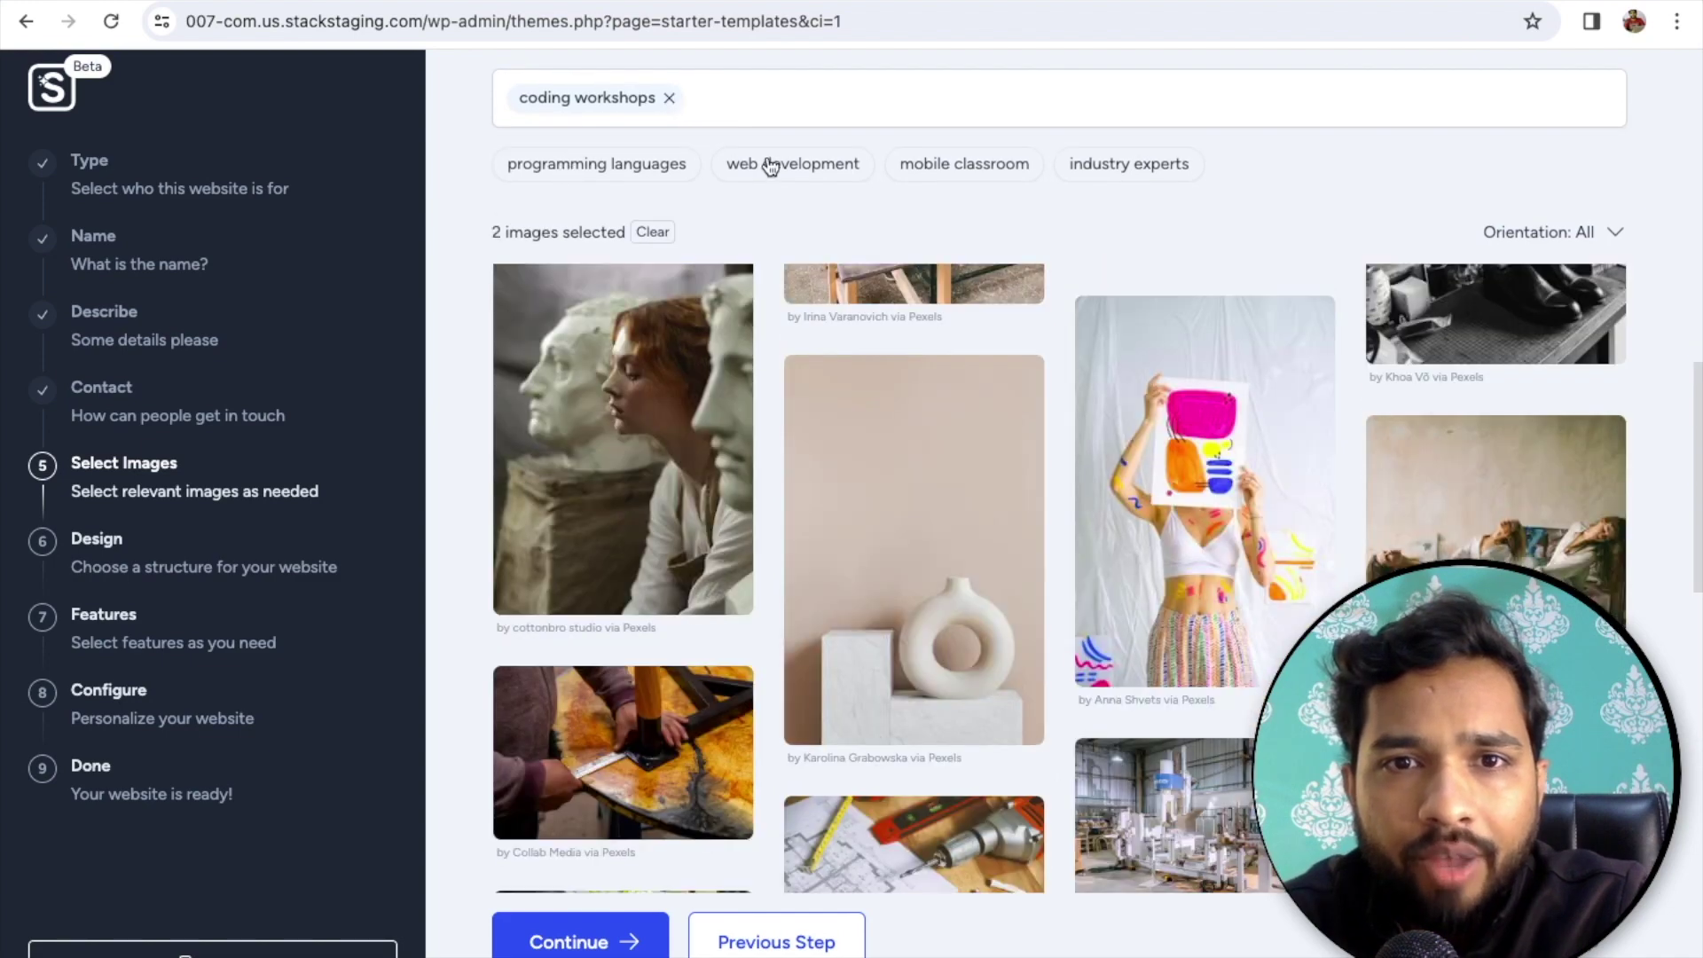
# - Search 'web development' images and select tablet, keyboard, desk, laptop and monitor photos
pyautogui.click(768, 165)
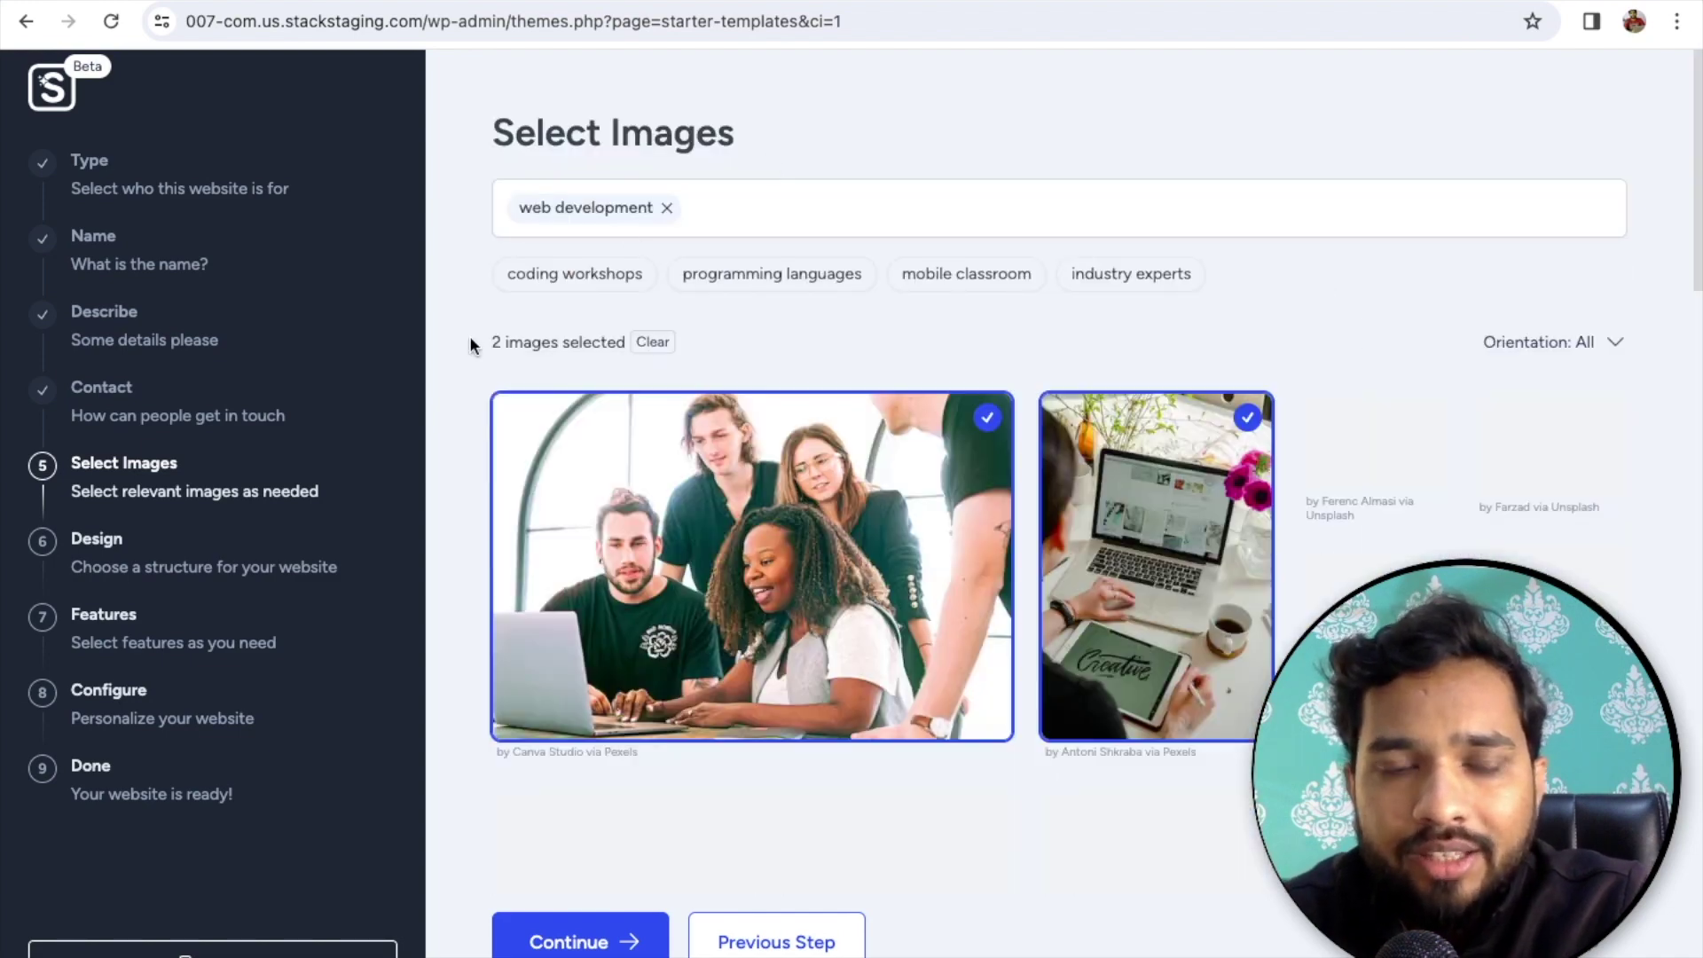
pyautogui.scroll(-1, 1009, 657)
pyautogui.click(1153, 701)
pyautogui.click(1496, 484)
pyautogui.click(1241, 492)
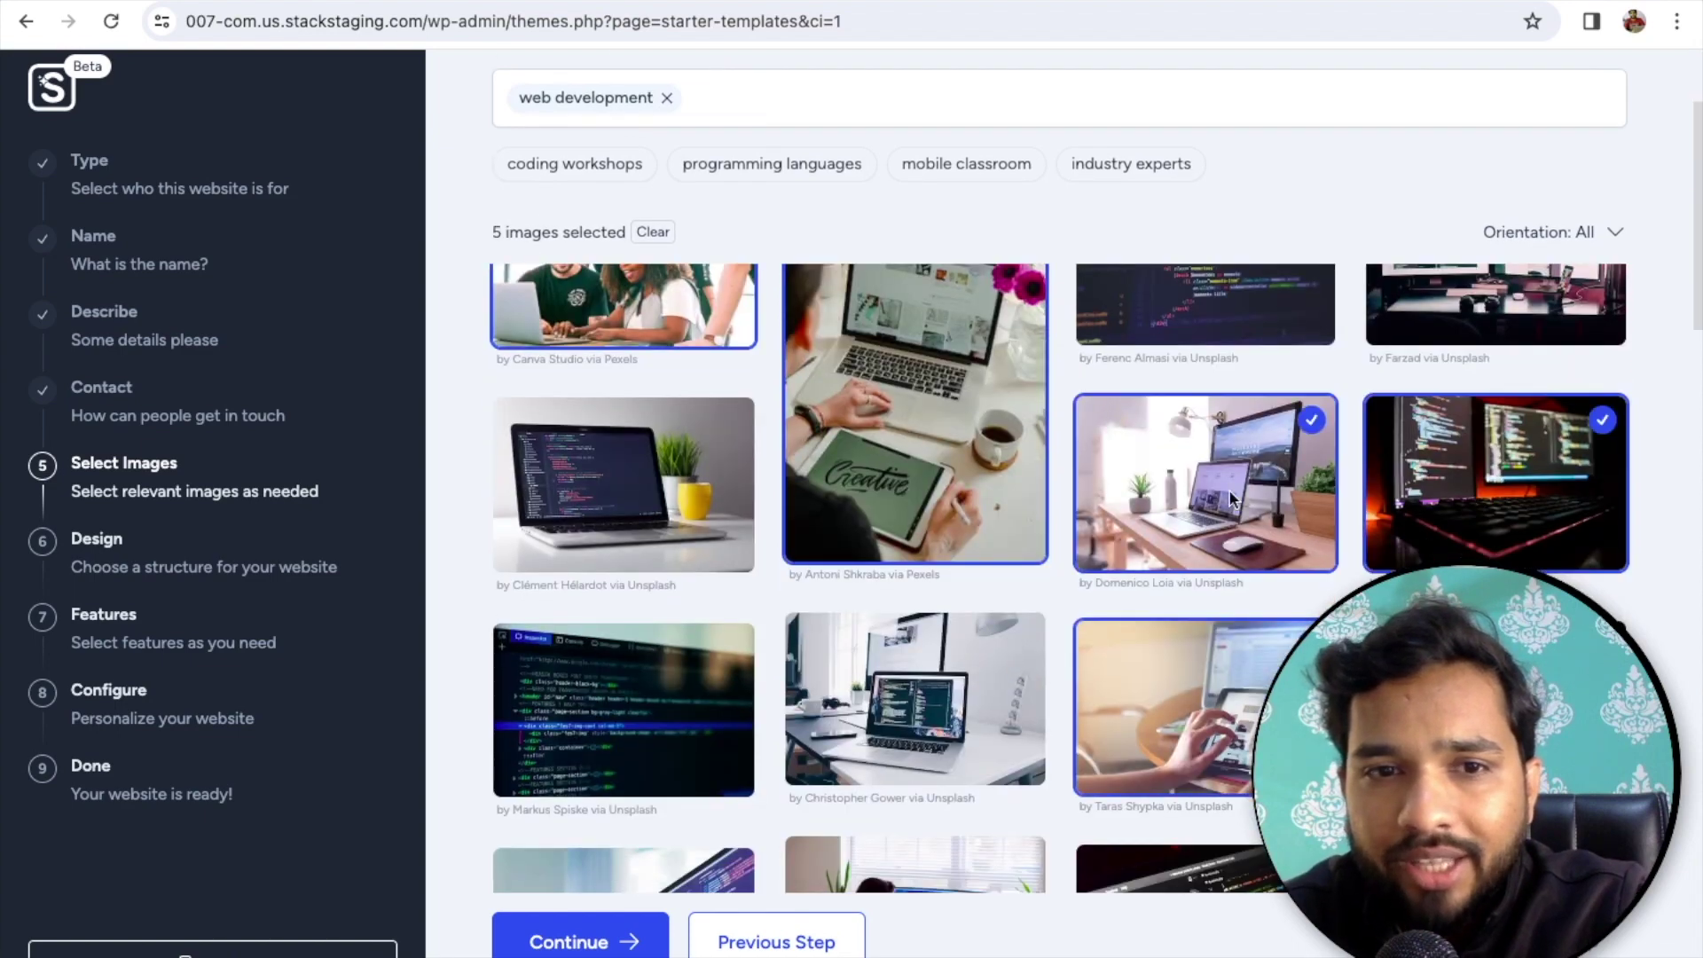
pyautogui.scroll(-1, 1230, 491)
pyautogui.click(546, 406)
pyautogui.scroll(-2, 938, 670)
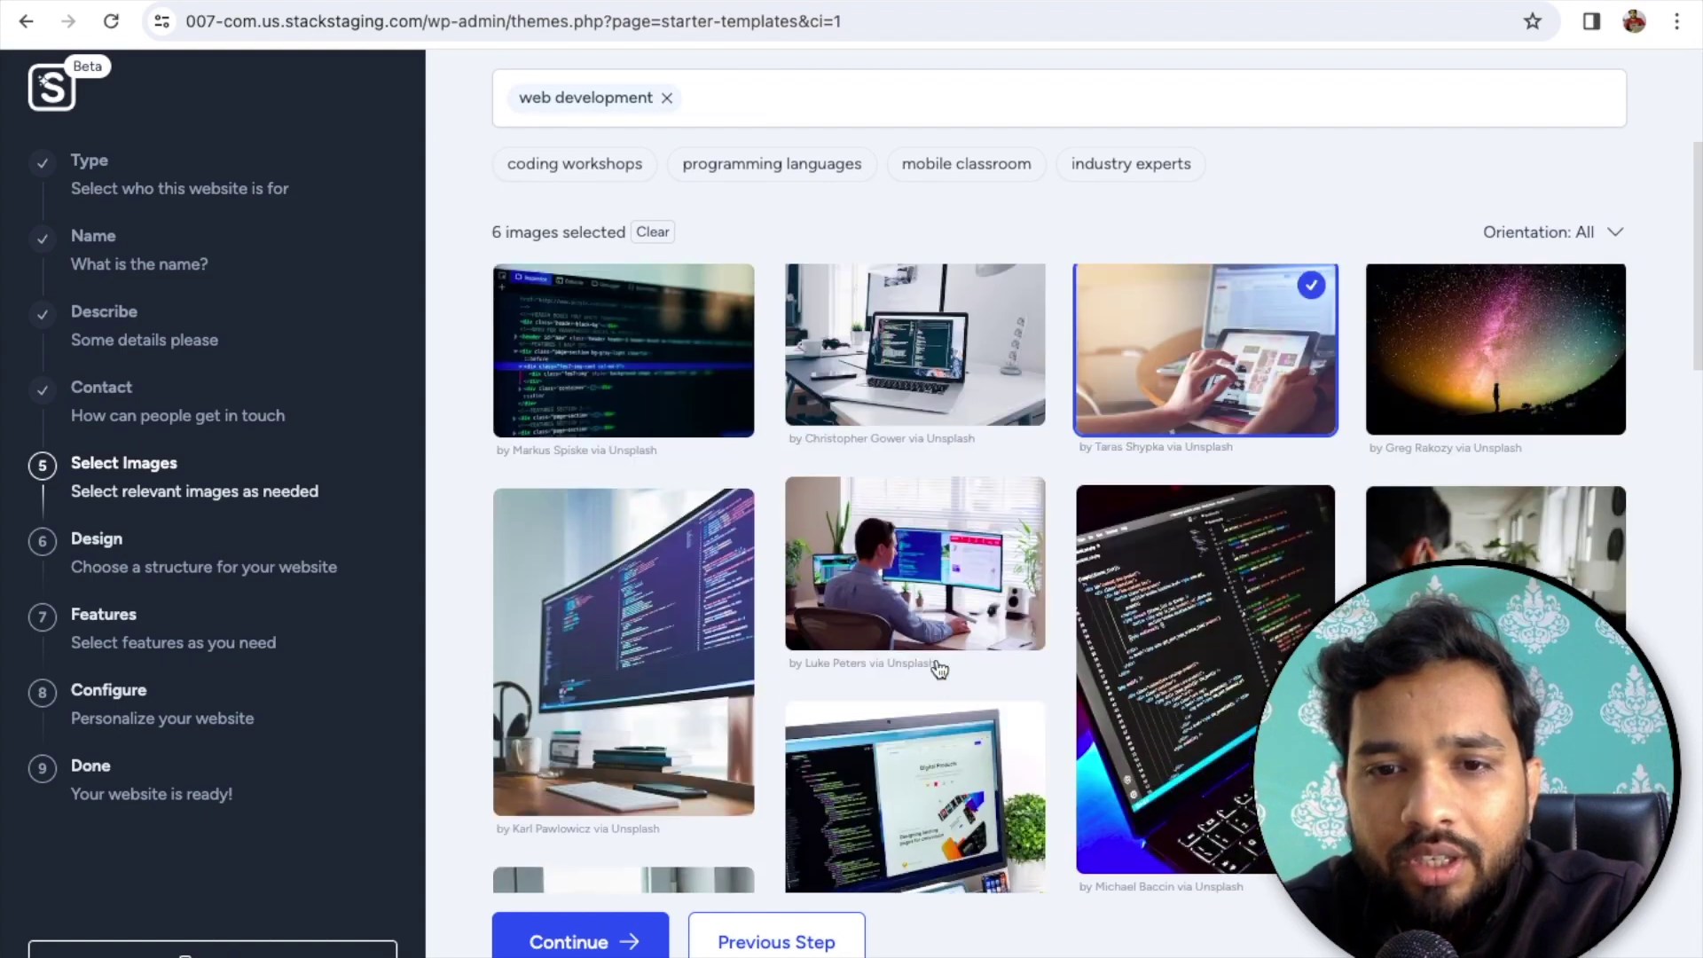
pyautogui.click(878, 551)
pyautogui.scroll(-3, 878, 552)
pyautogui.click(878, 550)
# - Select five more laptop and code photos, bringing the total to 13
pyautogui.click(581, 350)
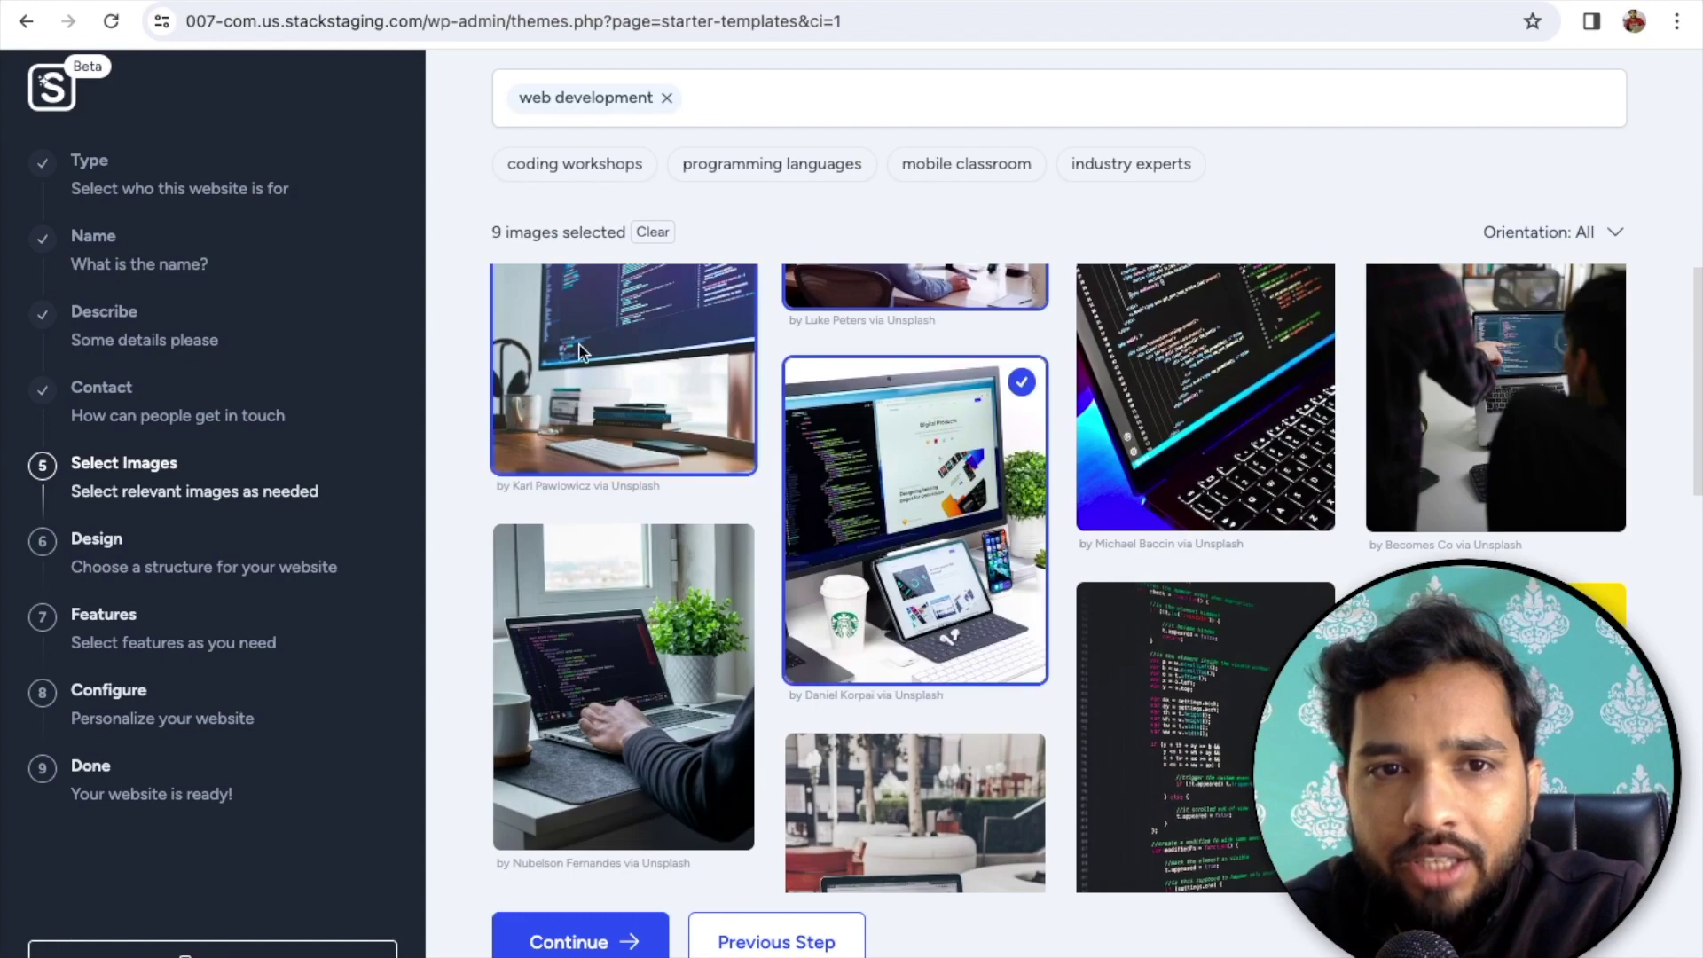
pyautogui.scroll(-2, 635, 578)
pyautogui.click(635, 579)
pyautogui.click(958, 764)
pyautogui.scroll(-3, 958, 765)
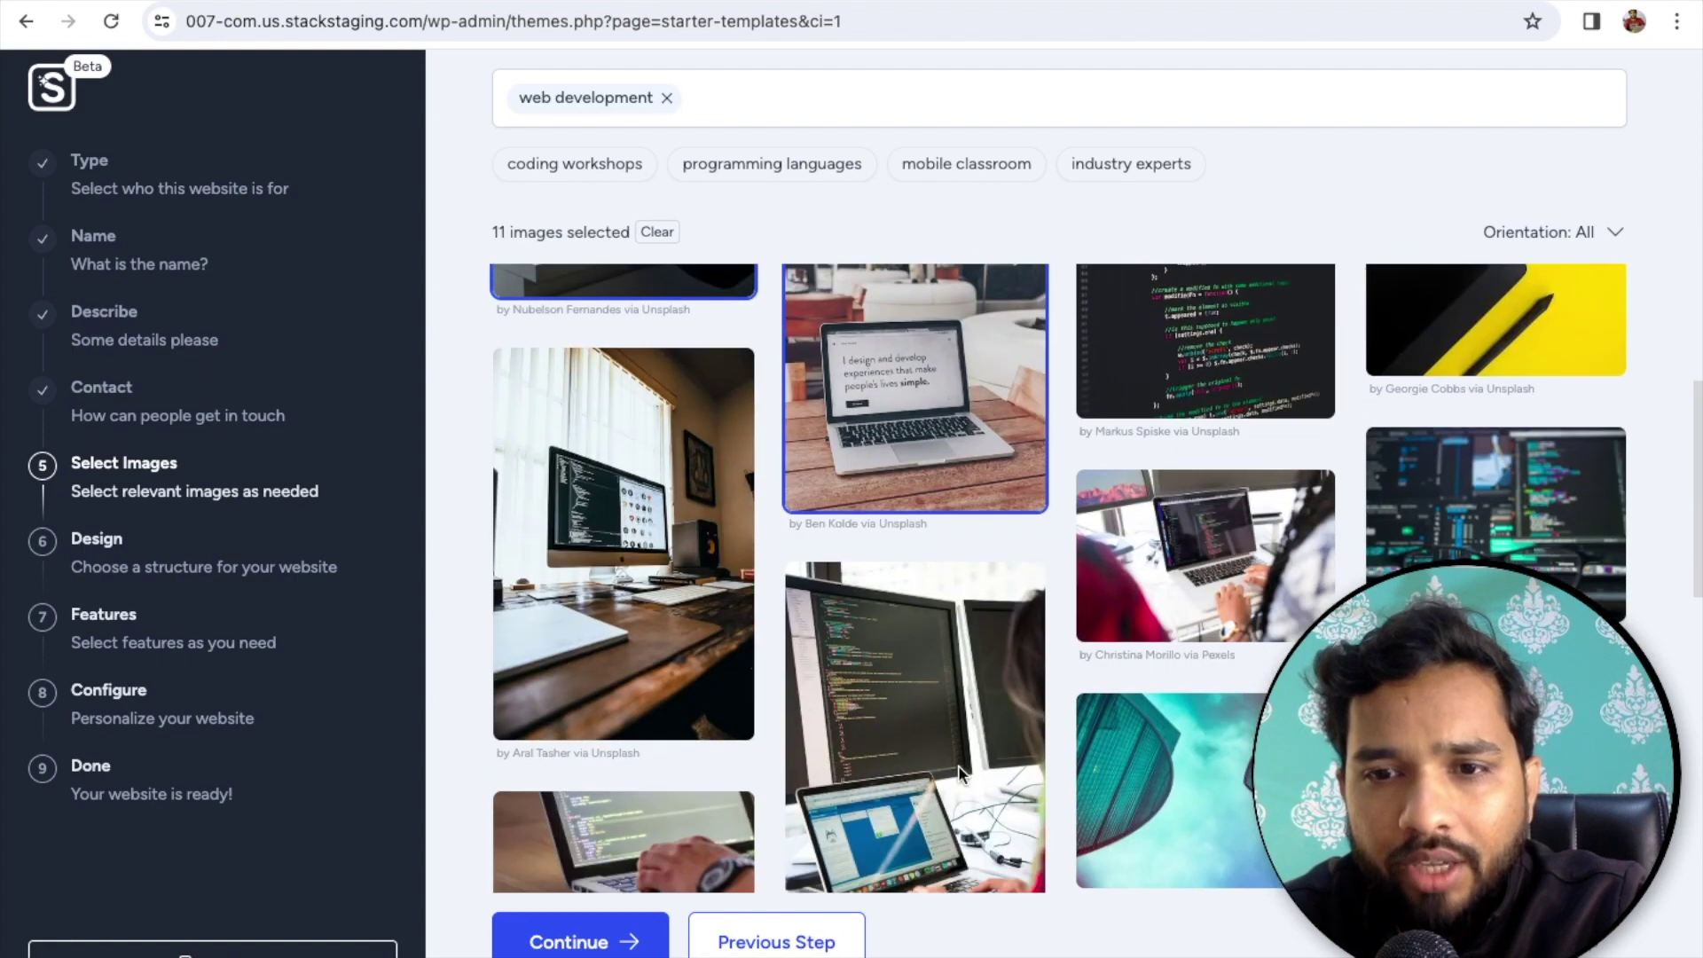
pyautogui.click(1220, 631)
pyautogui.scroll(-4, 969, 599)
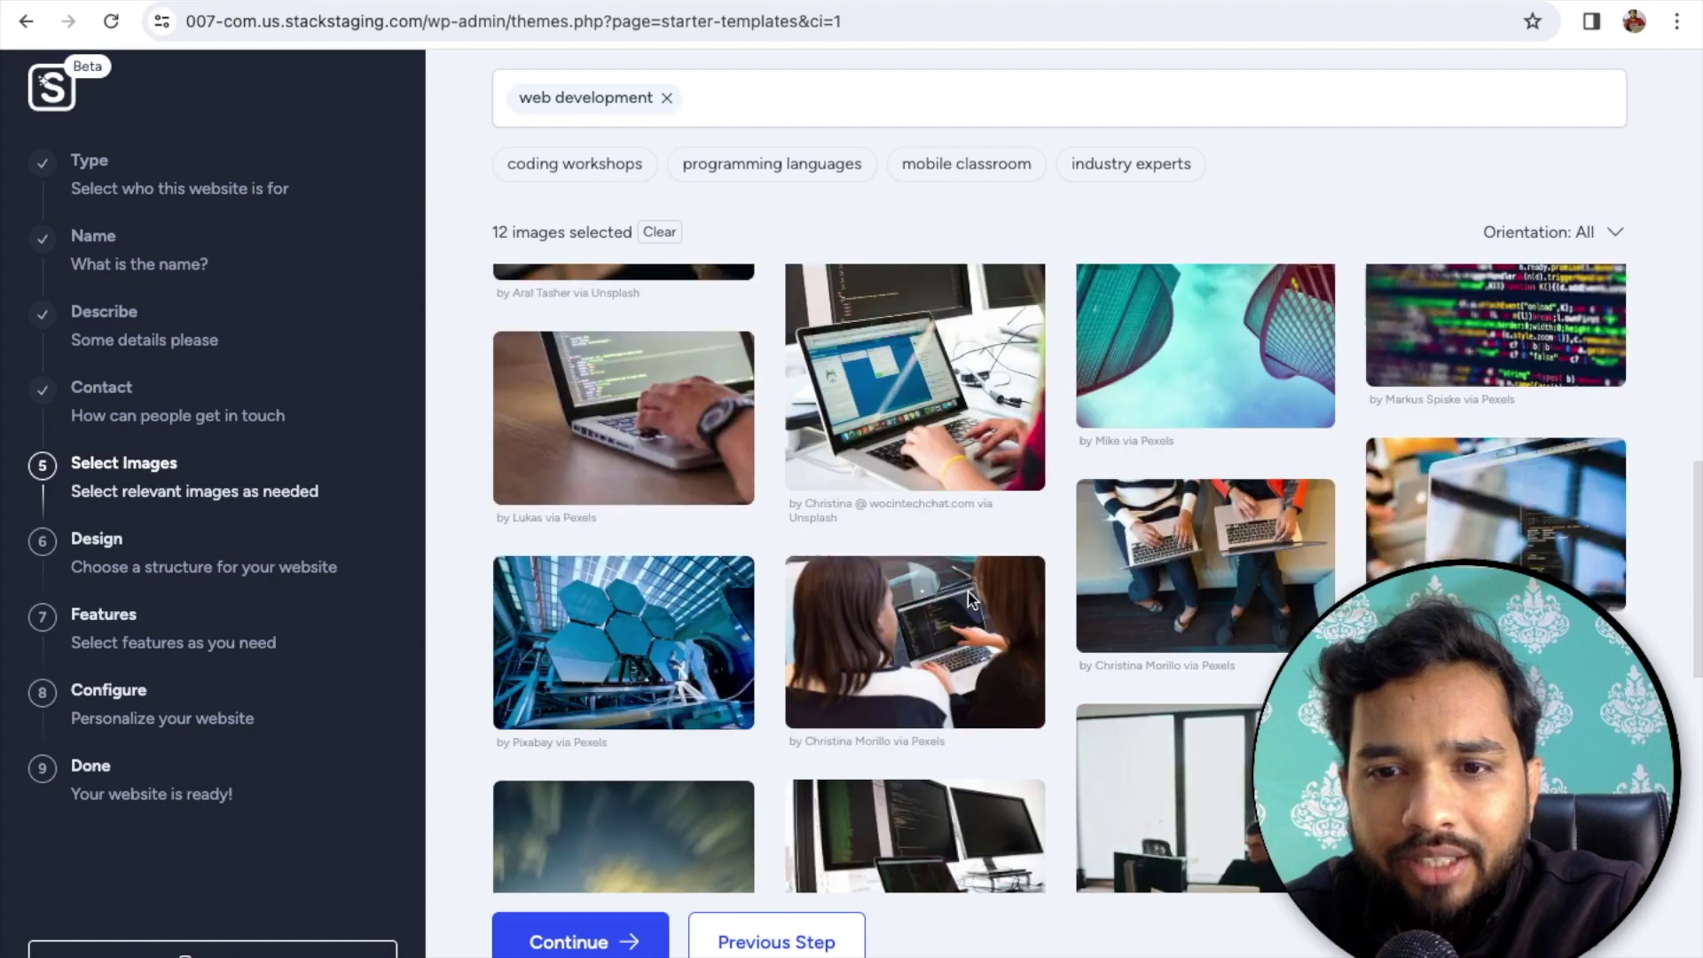
pyautogui.scroll(-3, 969, 598)
pyautogui.scroll(-4, 1247, 654)
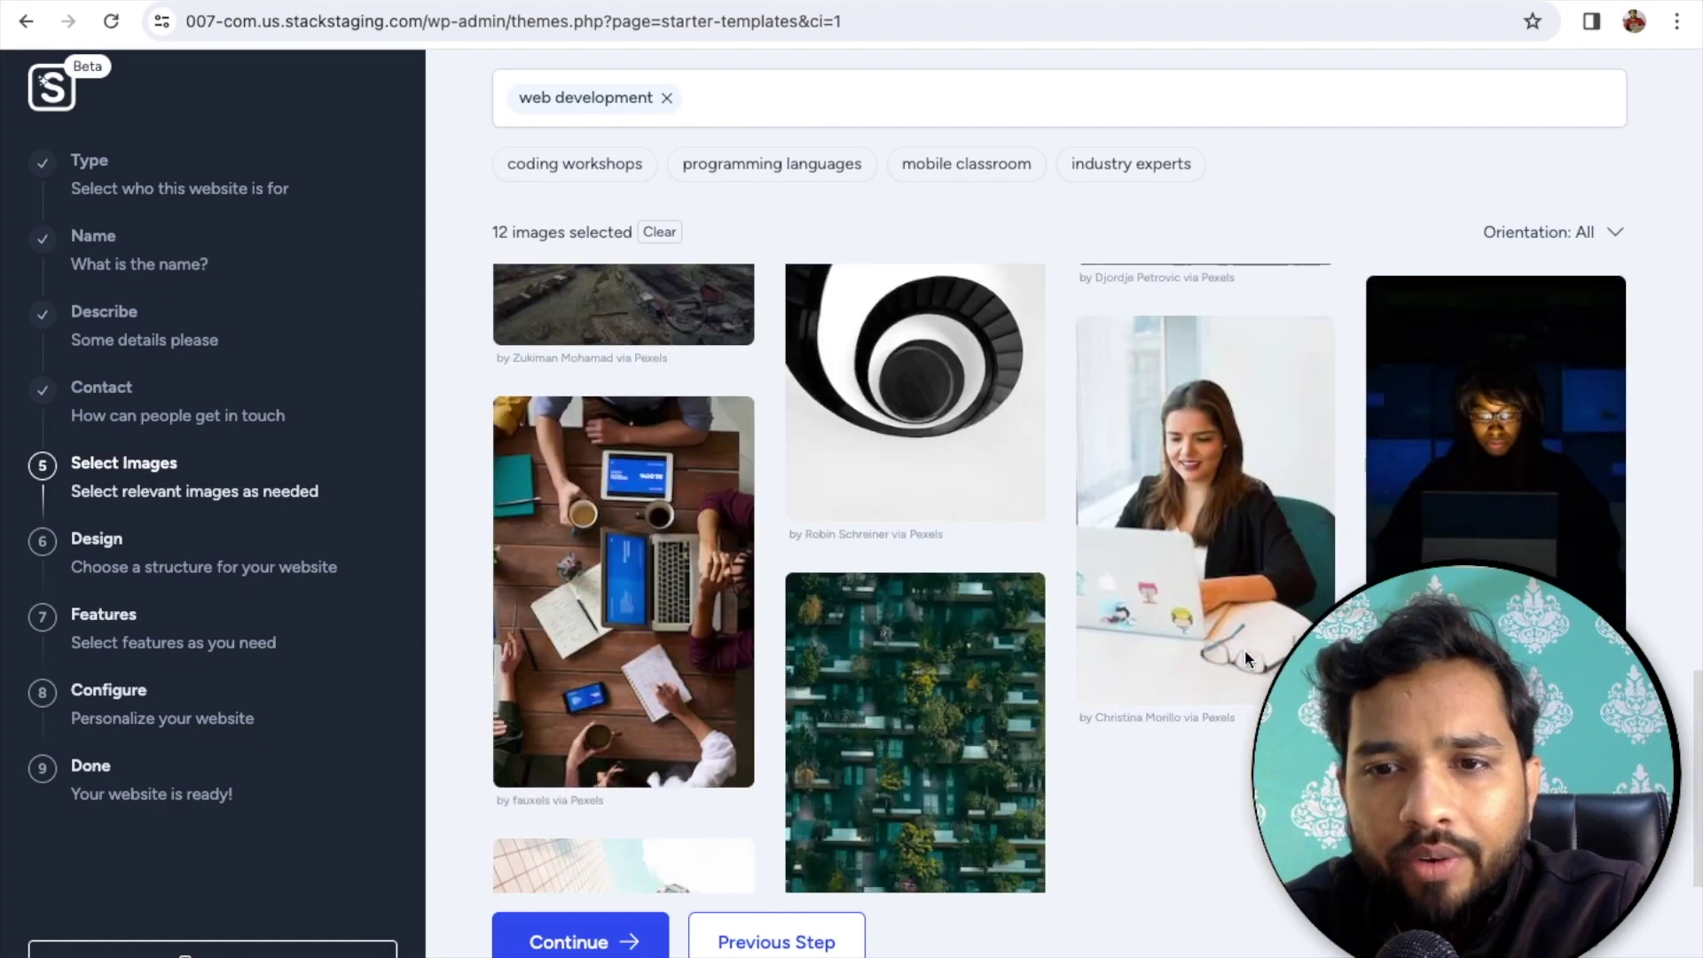
pyautogui.click(584, 945)
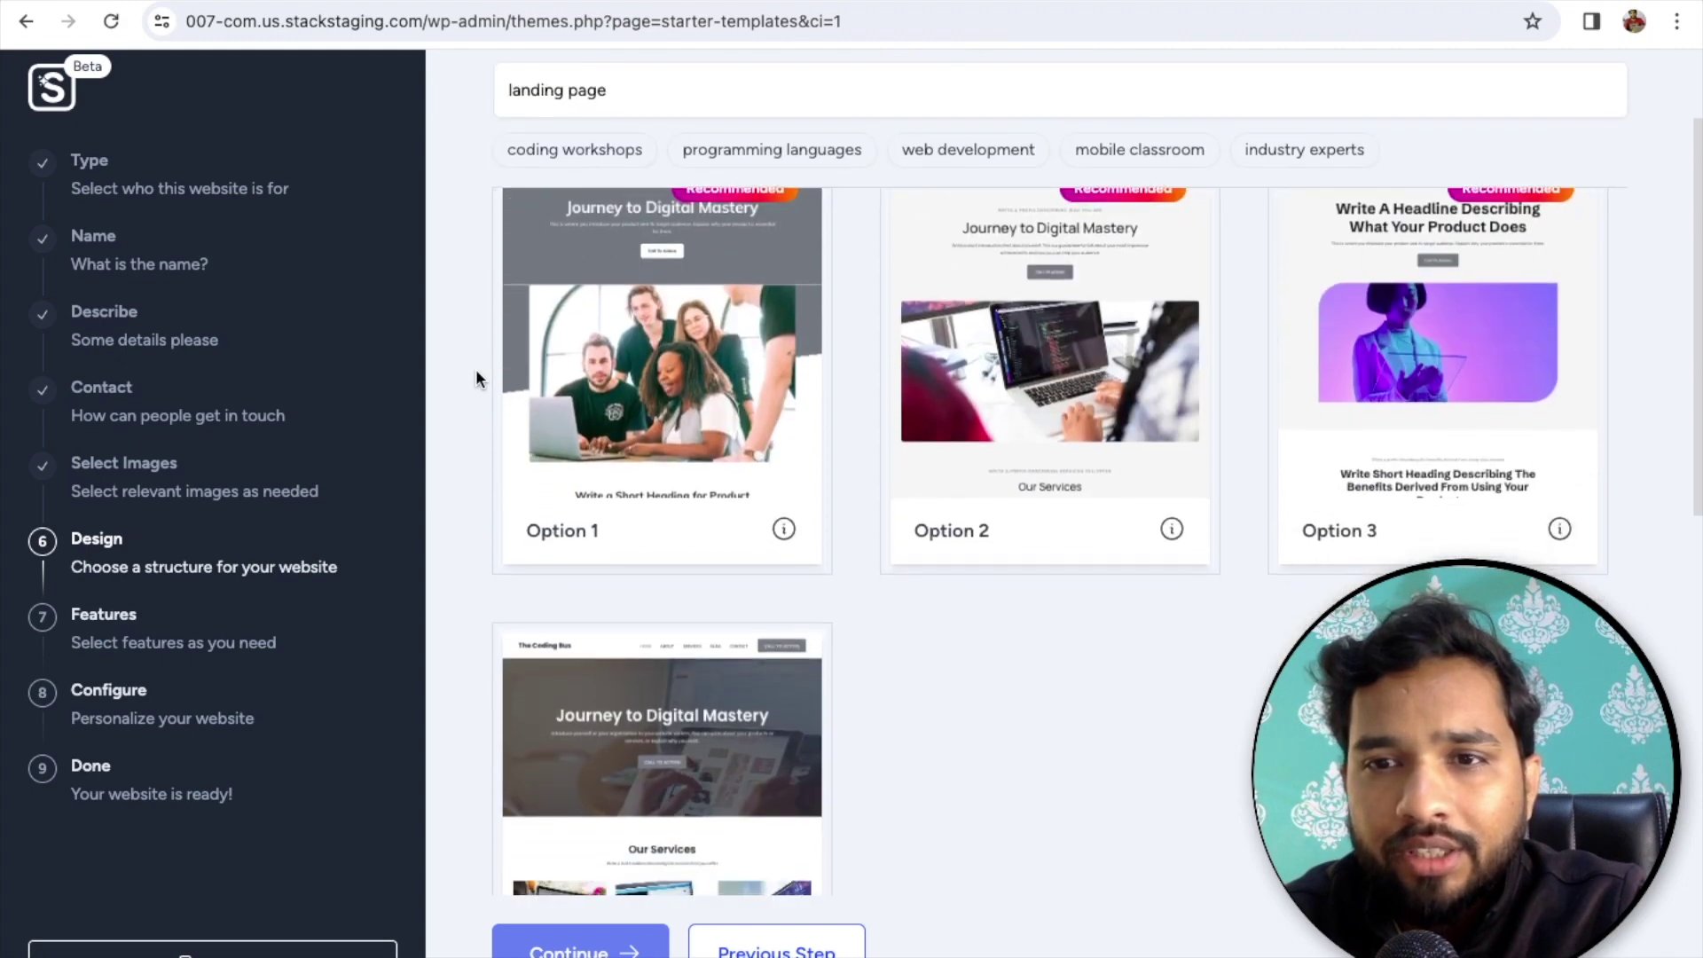
# - Pick Option 7 as the landing-page structure and continue
pyautogui.scroll(-8, 475, 369)
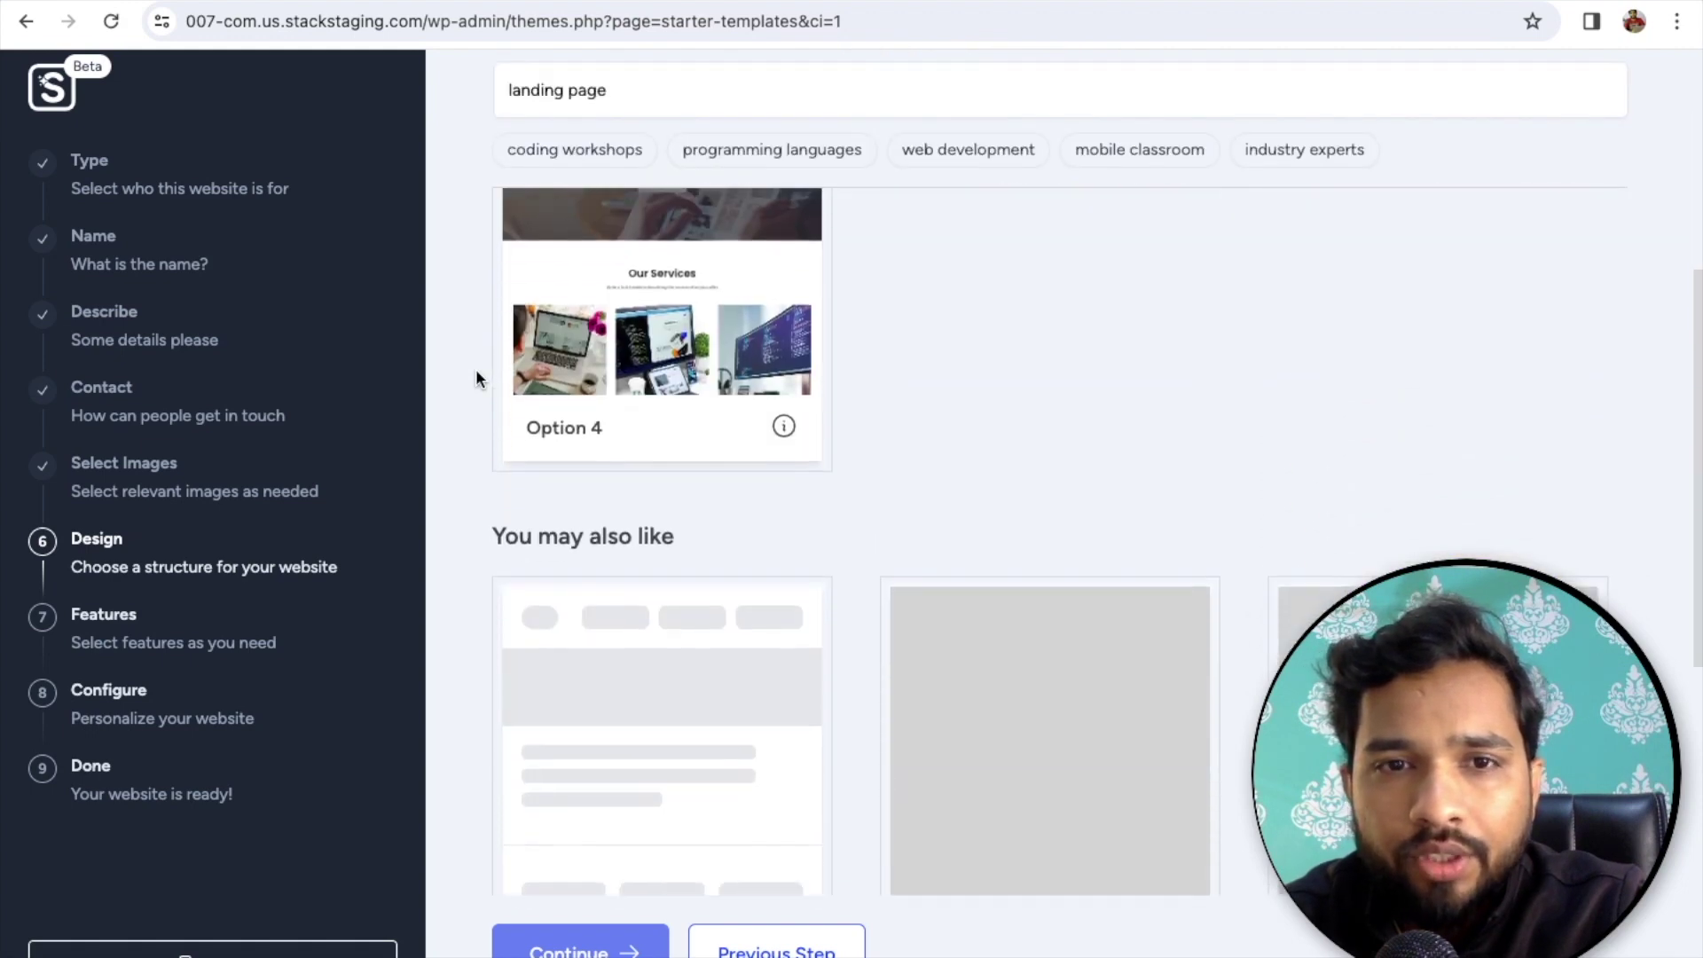
pyautogui.scroll(-3, 475, 369)
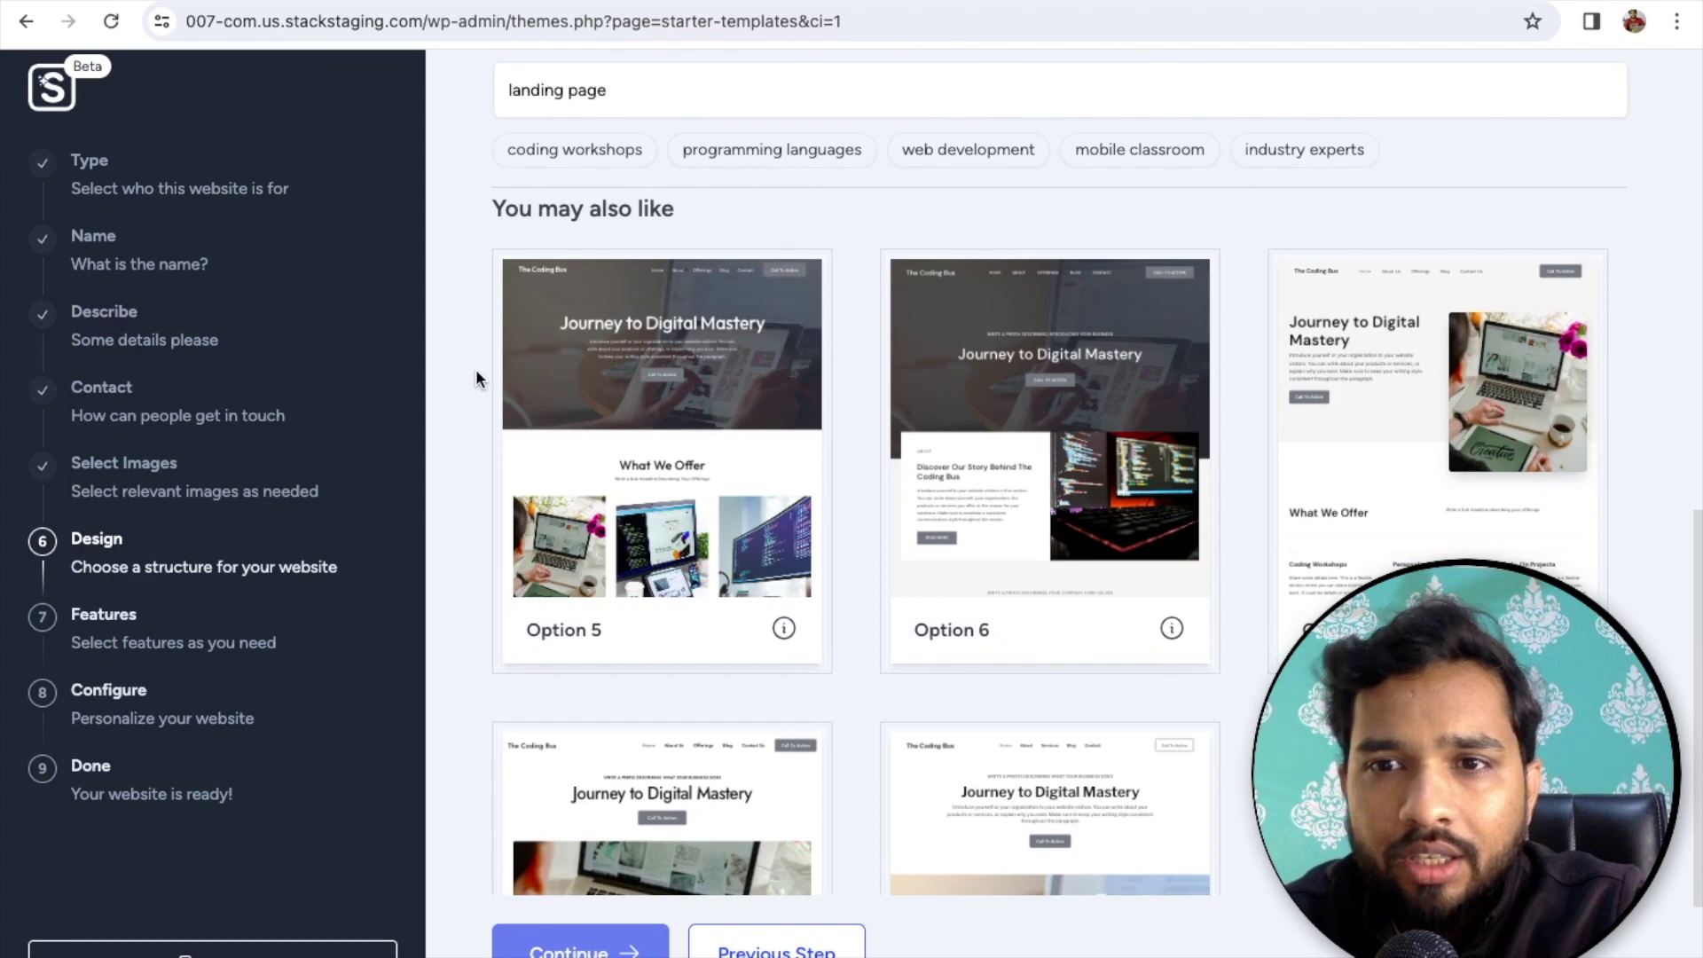
pyautogui.click(1380, 444)
pyautogui.scroll(-3, 1380, 444)
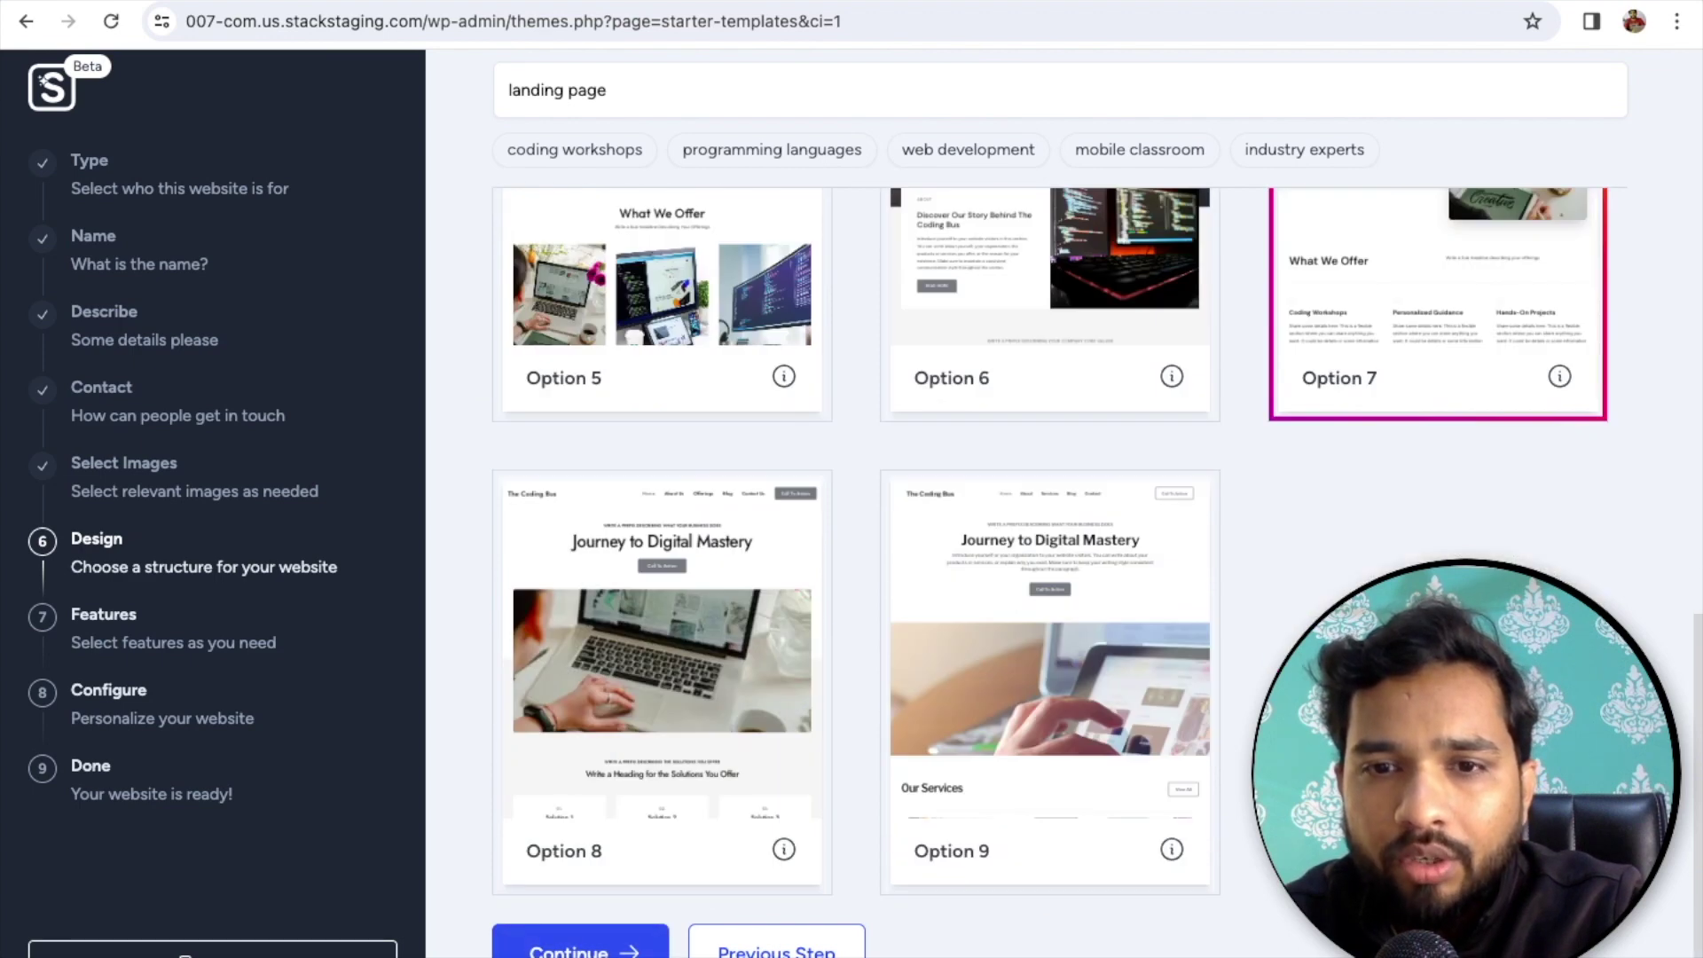
pyautogui.click(580, 947)
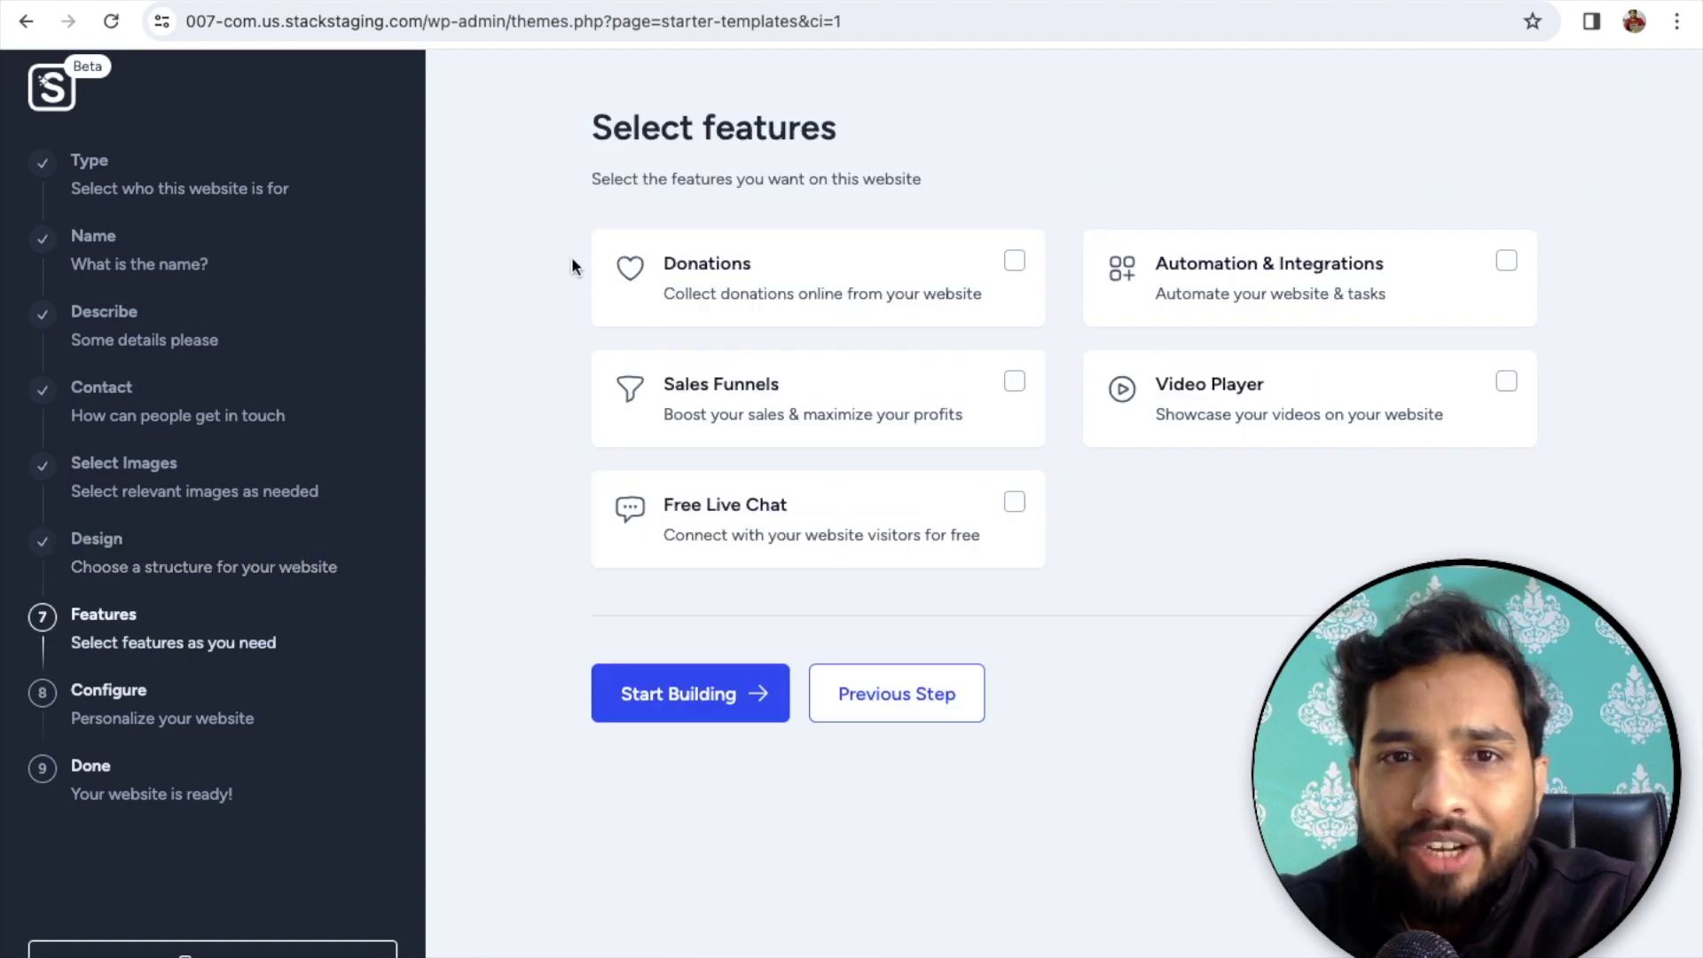
# - Tick Donations, Automation & Integrations, Video Player, Sales Funnels and Free Live Chat, then start building
pyautogui.click(772, 300)
pyautogui.click(1209, 294)
pyautogui.click(1228, 410)
pyautogui.click(909, 410)
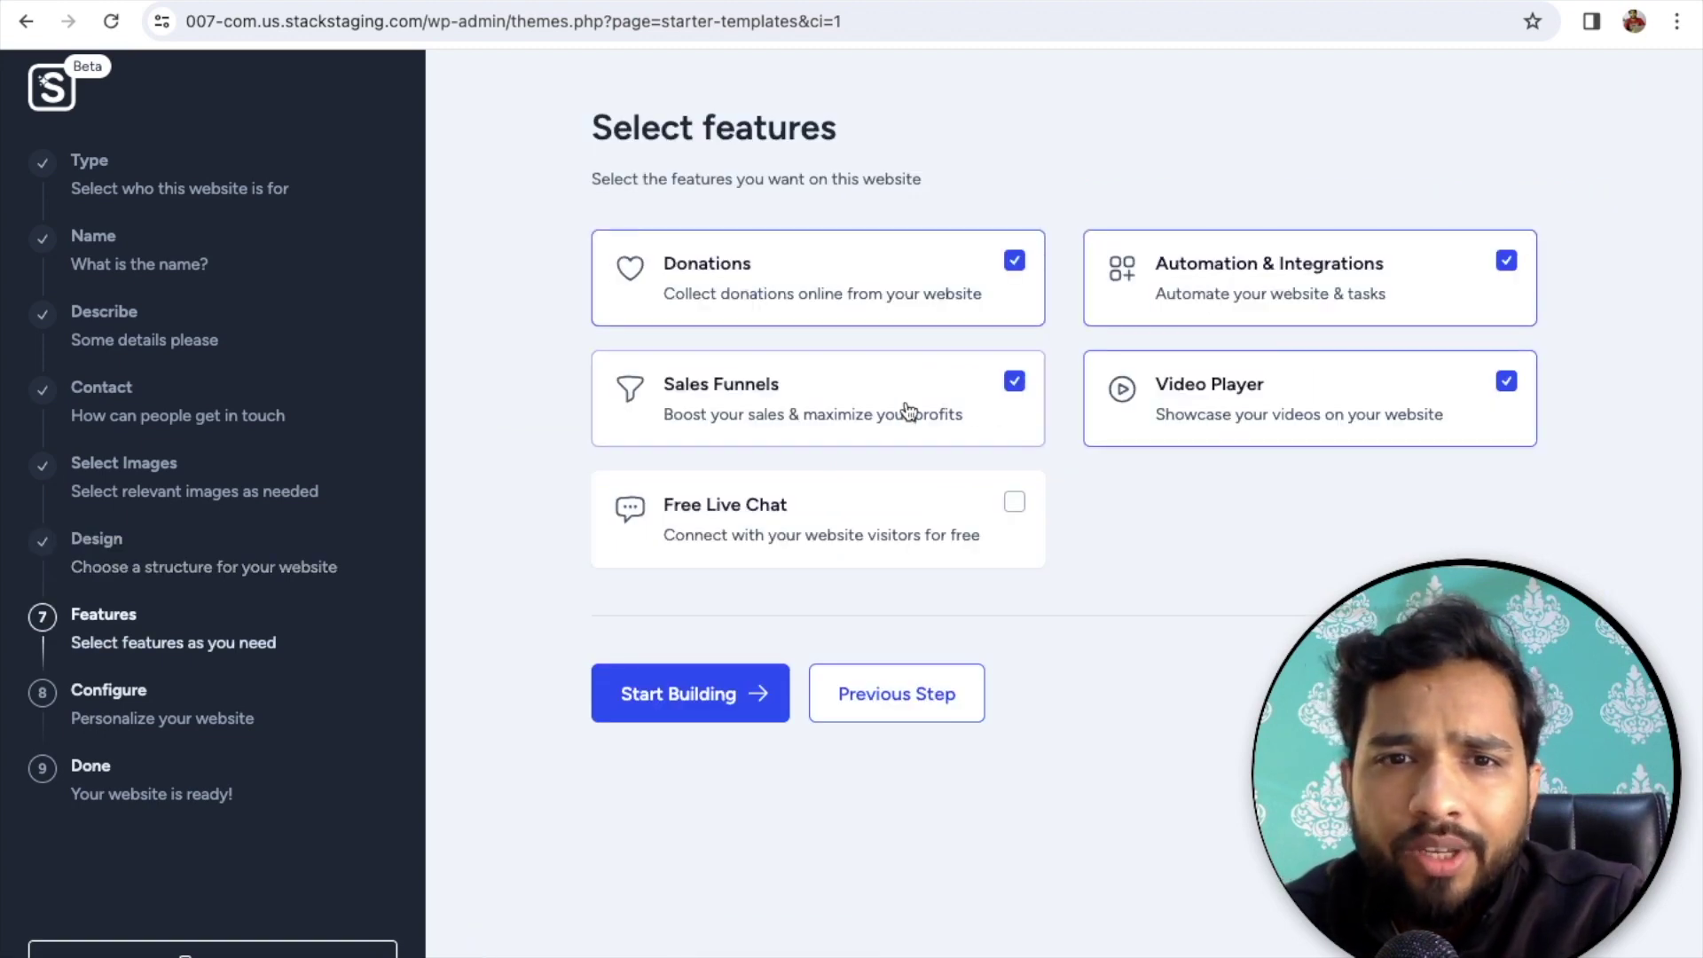
pyautogui.click(907, 499)
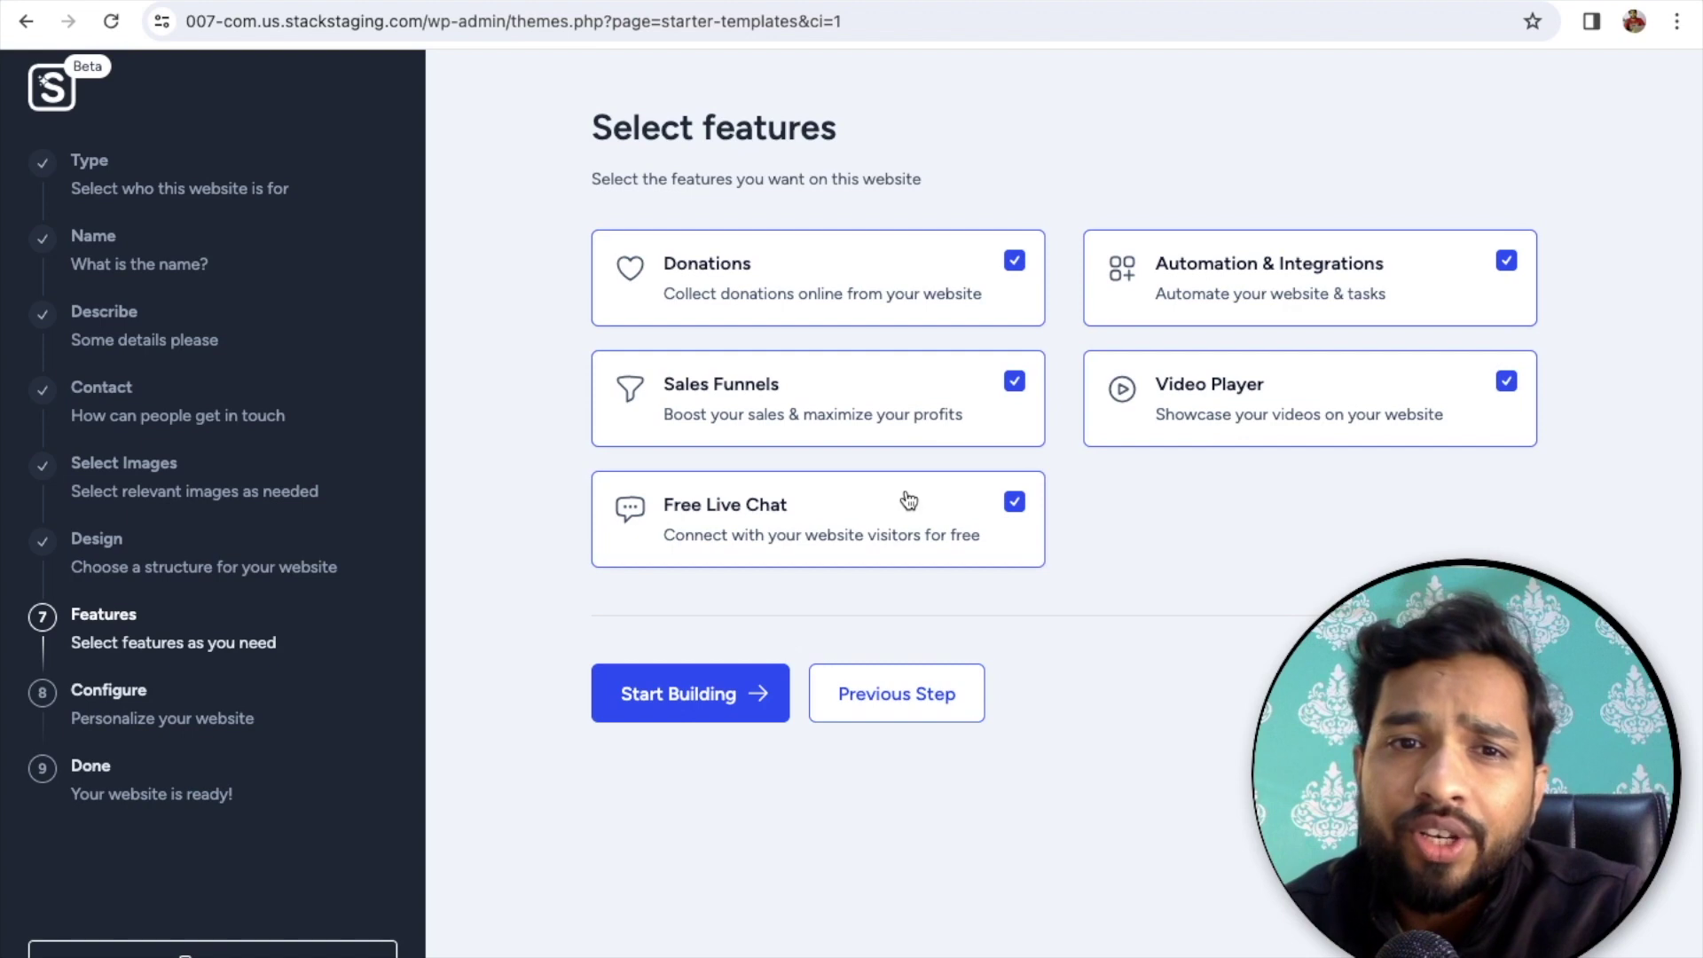
pyautogui.click(701, 714)
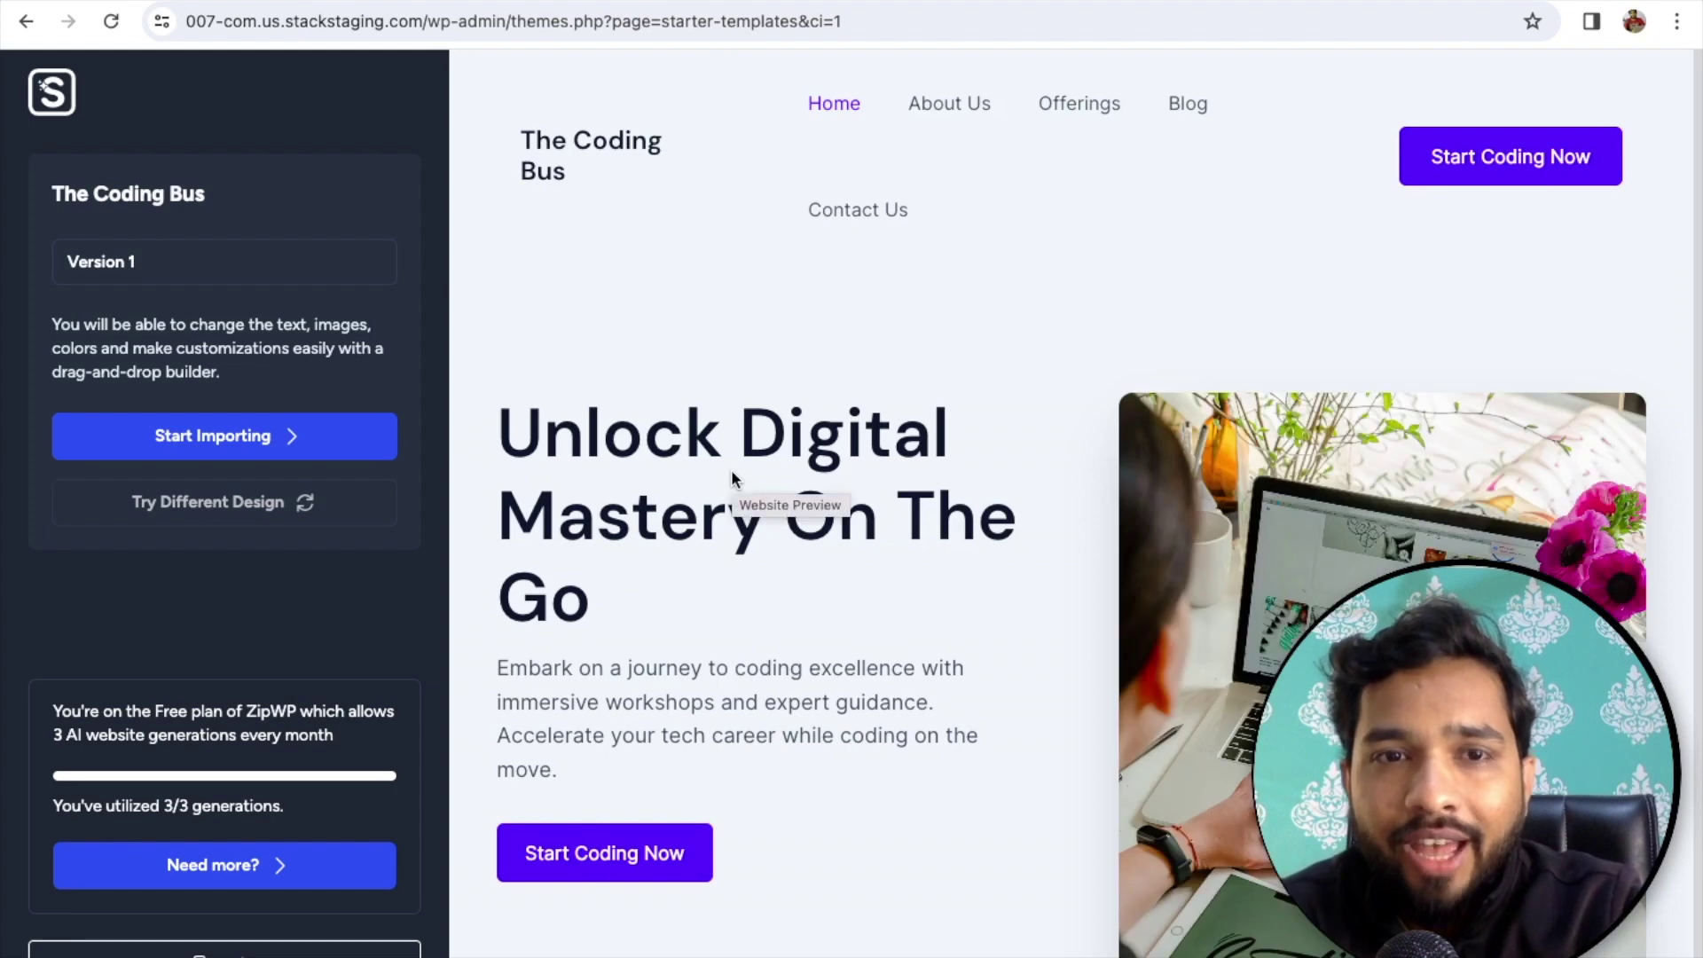
# - Review the generated Coding Bus site preview and import it into WordPress
pyautogui.scroll(-10, 1015, 637)
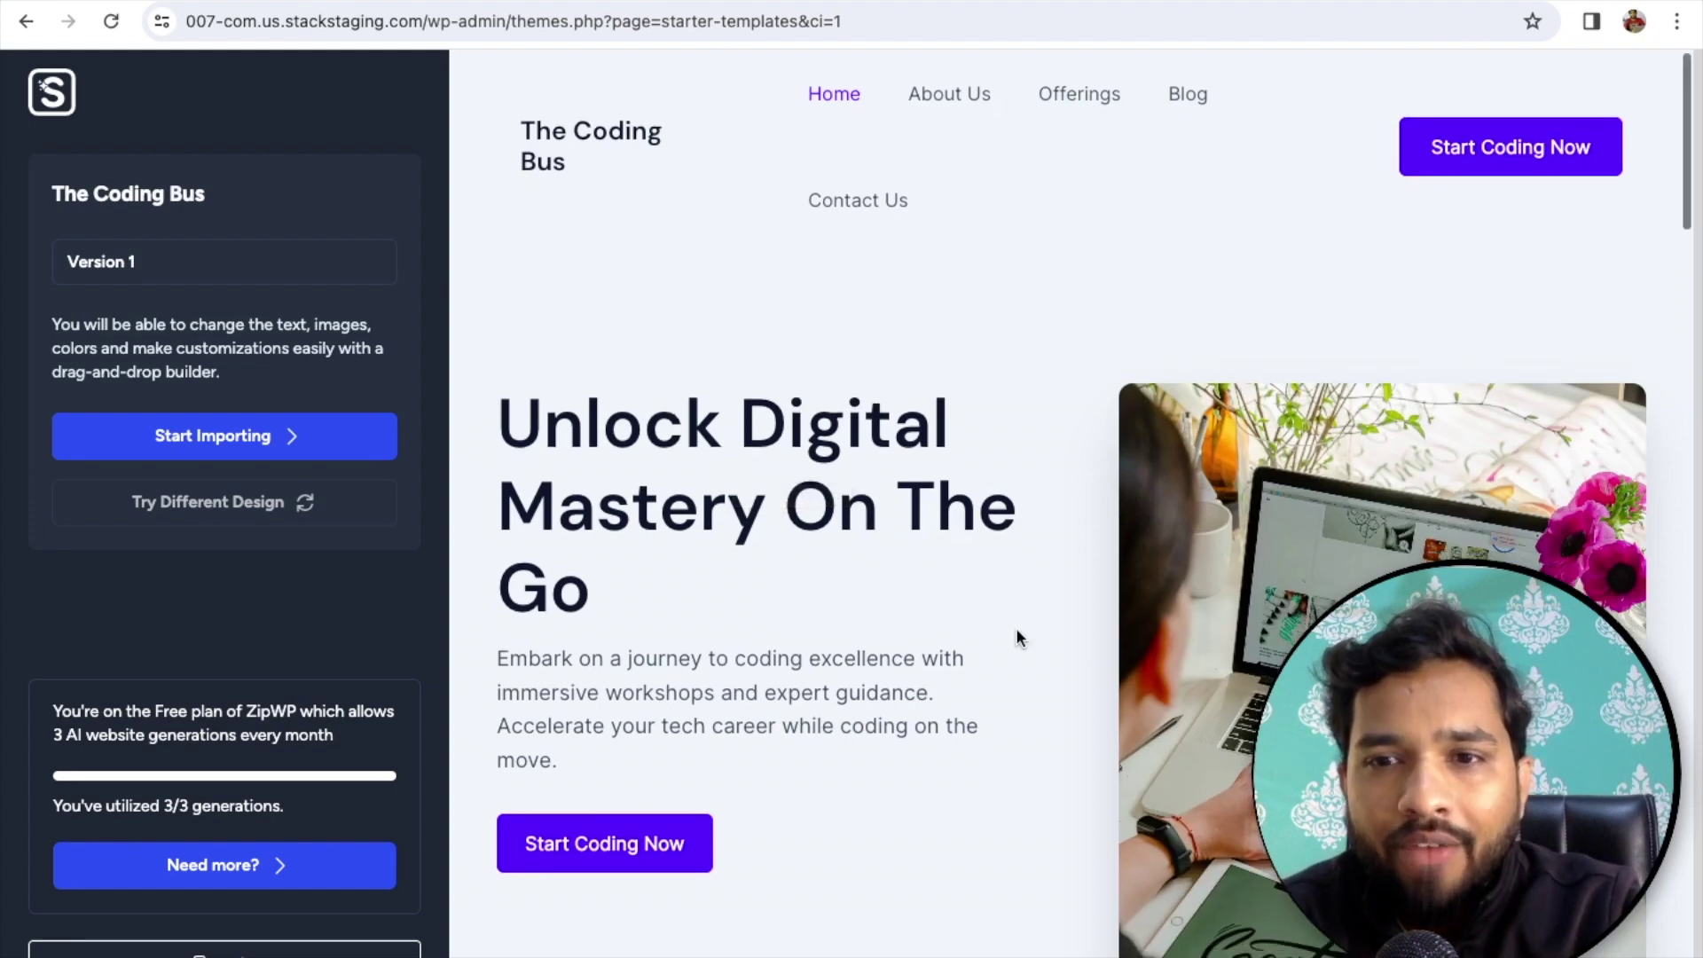
pyautogui.scroll(10, 1015, 637)
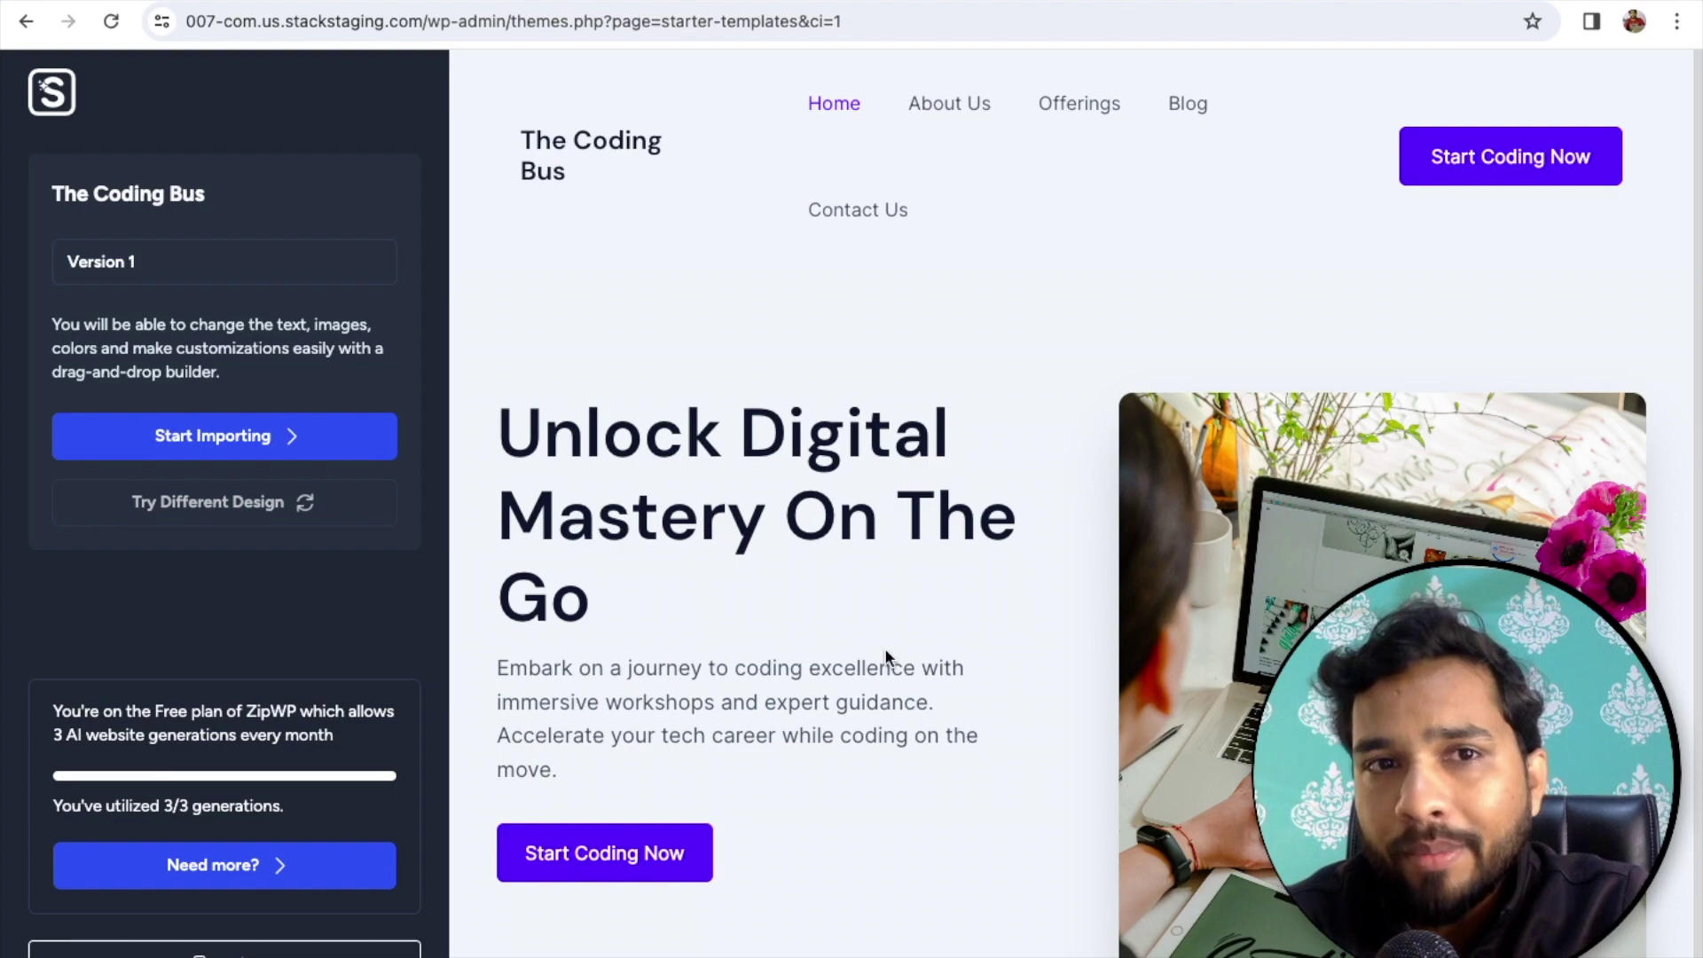
pyautogui.scroll(-12, 885, 656)
pyautogui.scroll(-8, 885, 656)
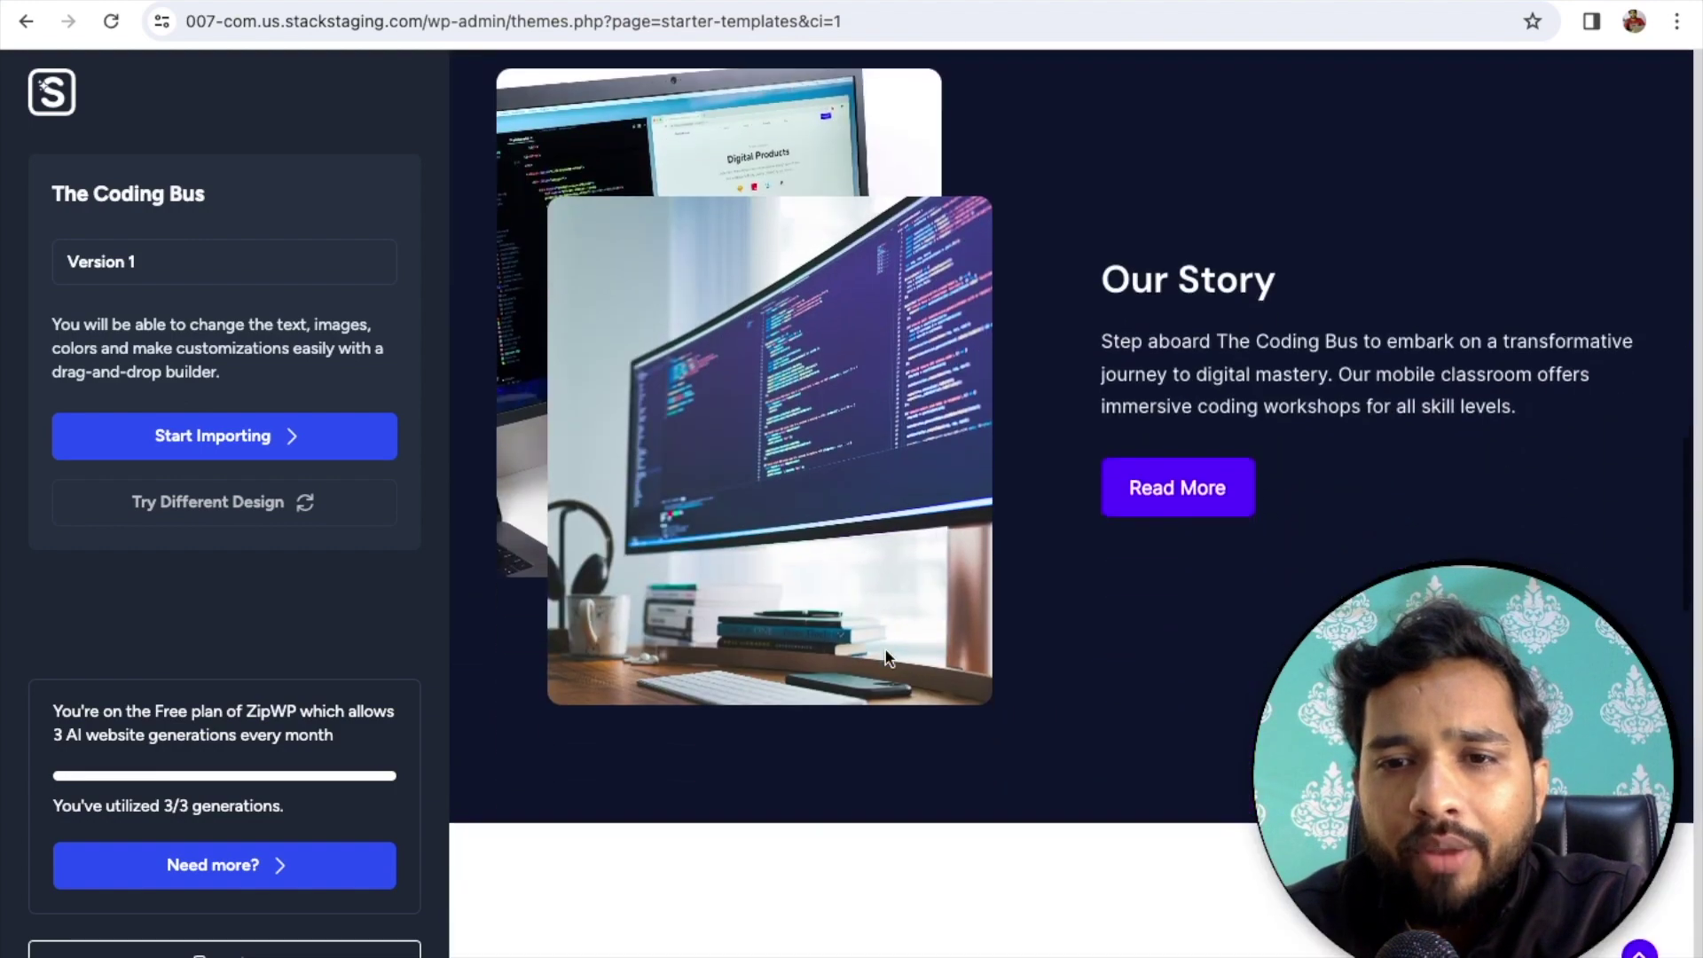
pyautogui.scroll(-2, 887, 658)
pyautogui.click(170, 436)
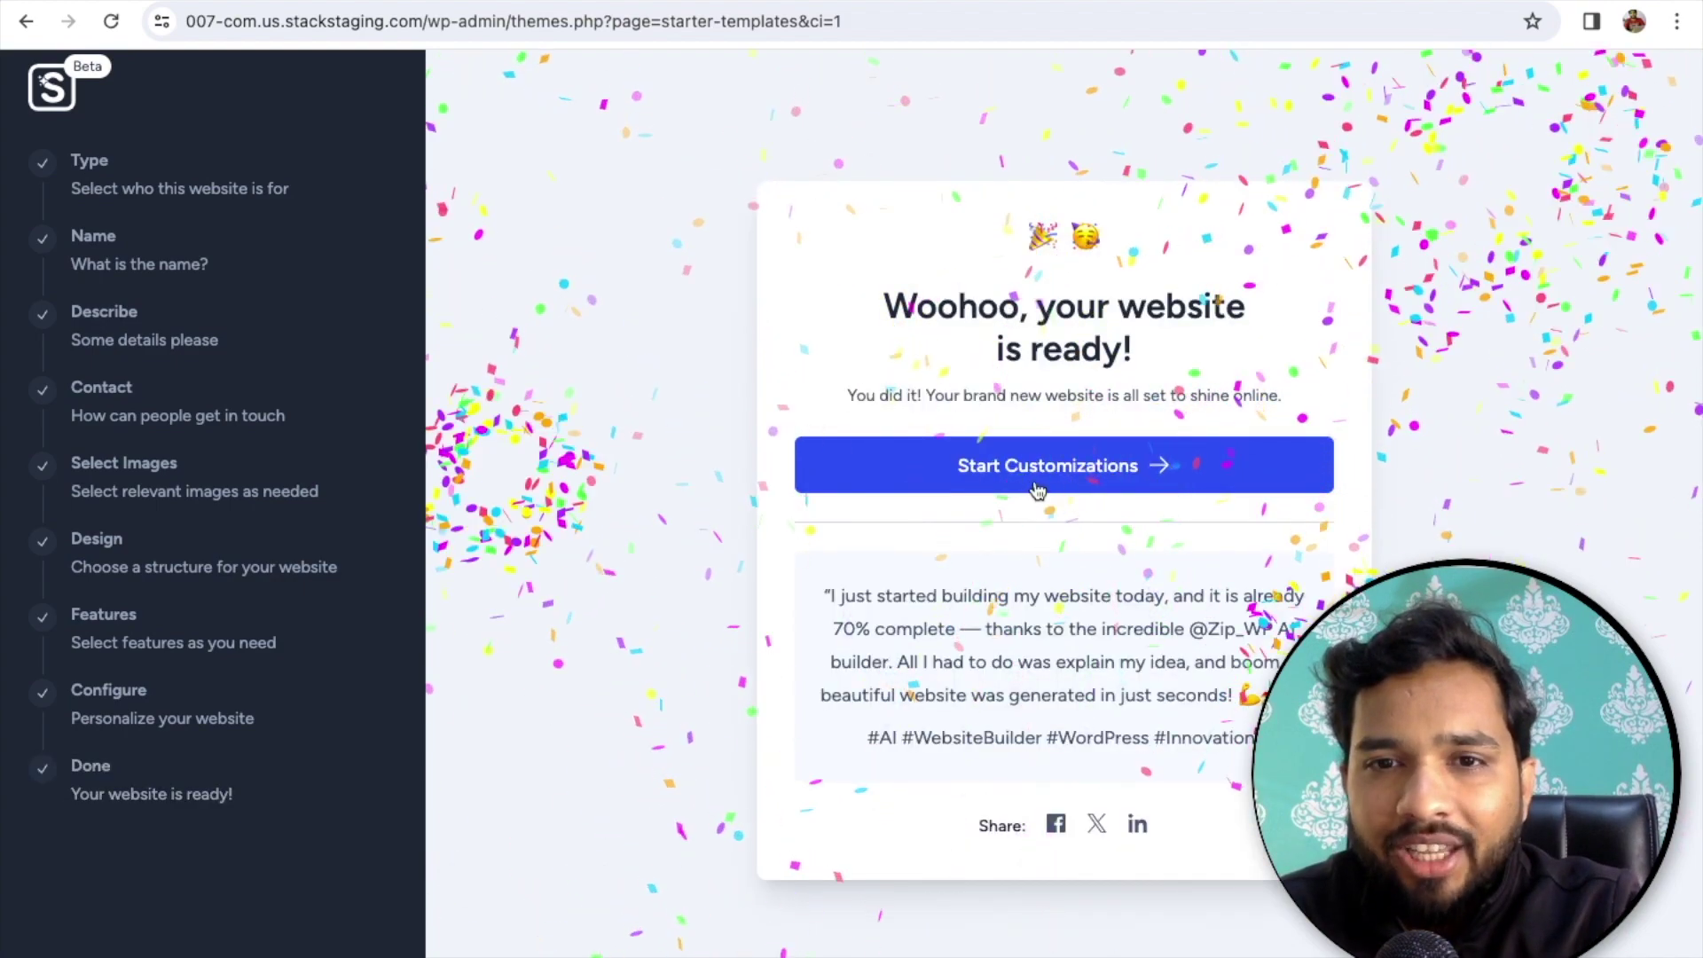
# - Proceed from the 'Woohoo, your website is ready!' screen to site customizations
pyautogui.click(1034, 489)
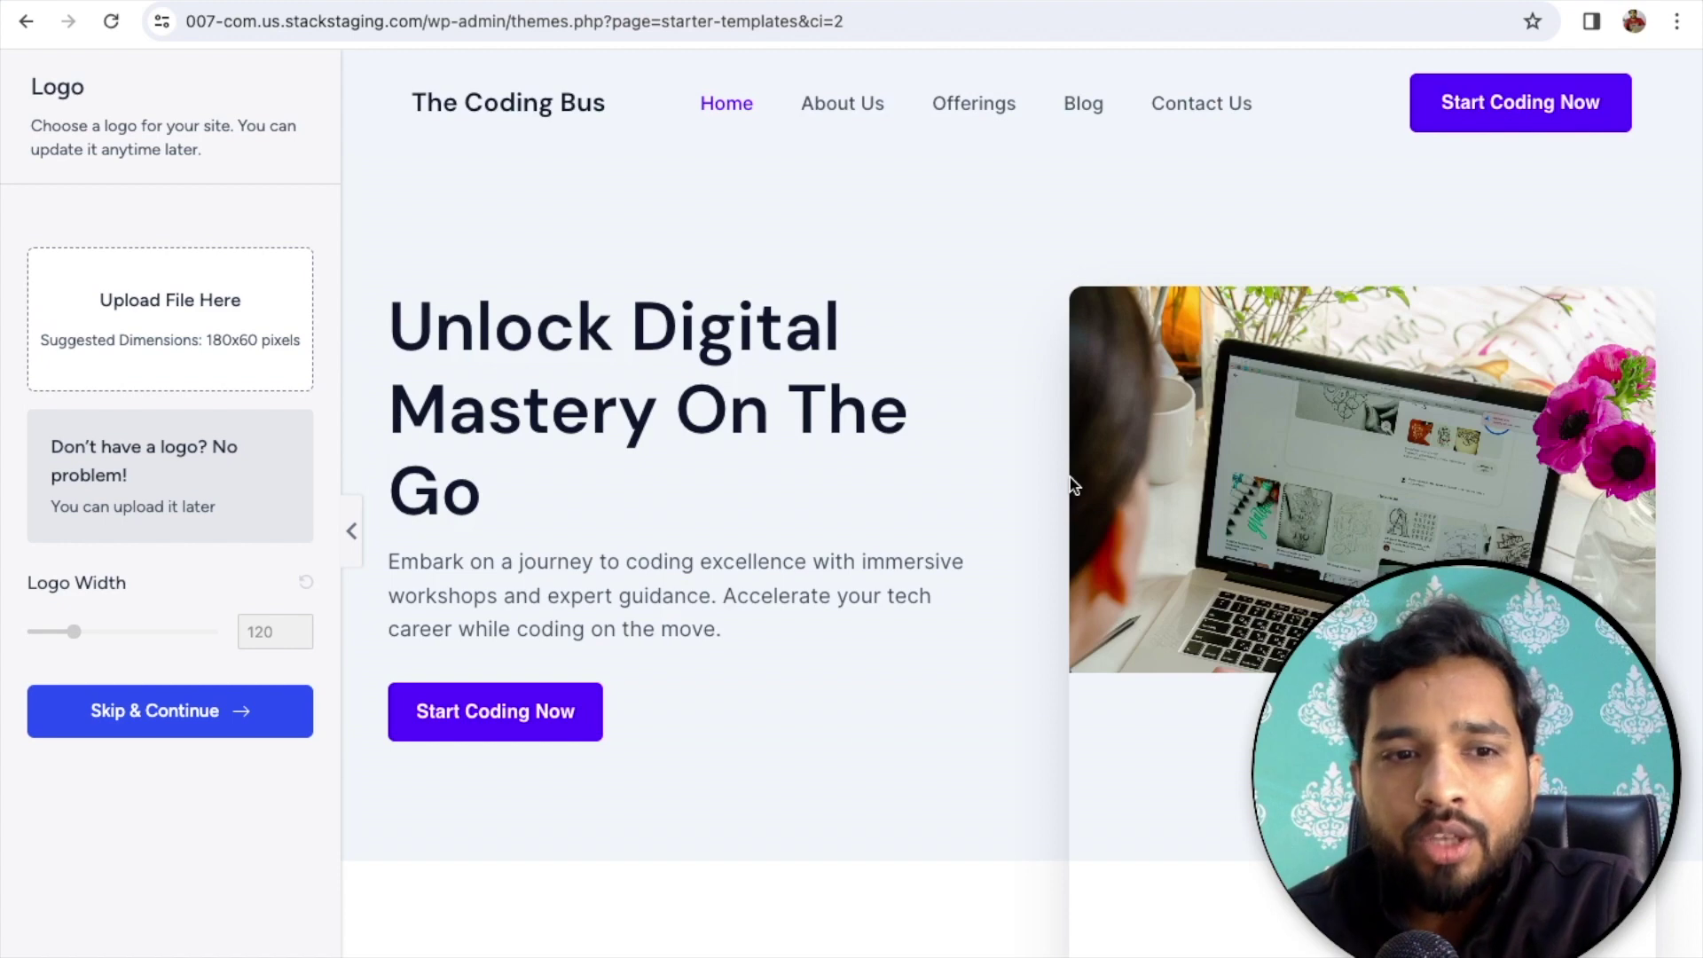
# - Skip the logo, choose the red colour palette, and save the customizations
pyautogui.click(292, 702)
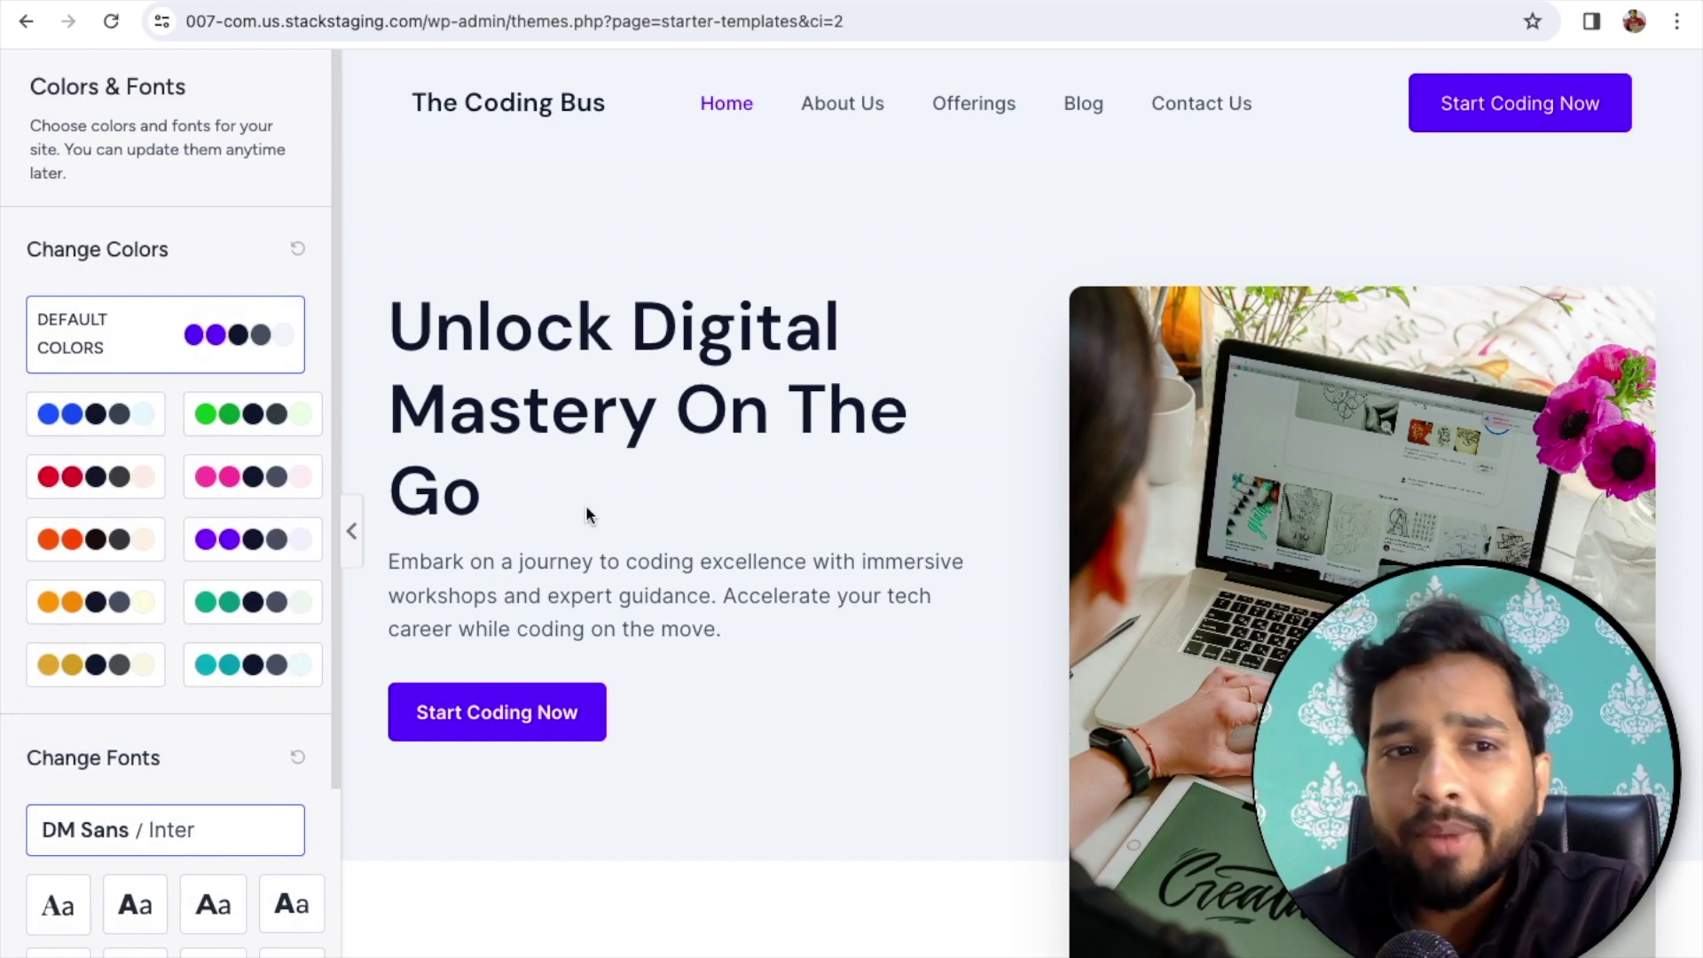
pyautogui.click(64, 488)
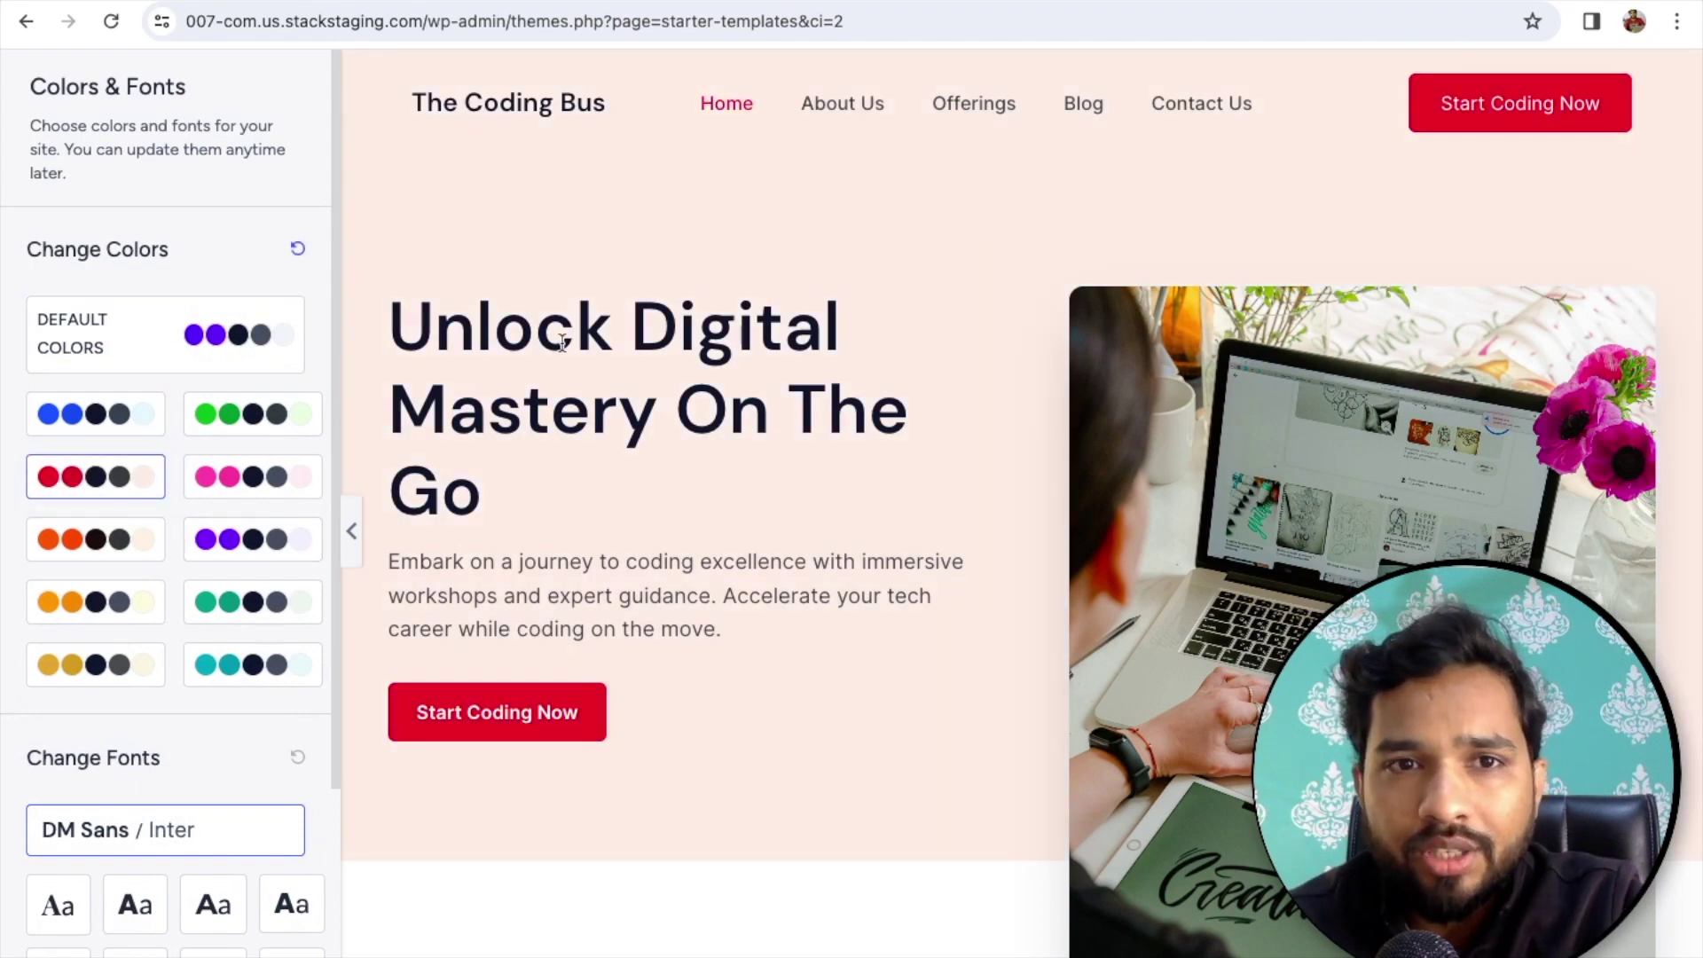
pyautogui.scroll(-8, 833, 634)
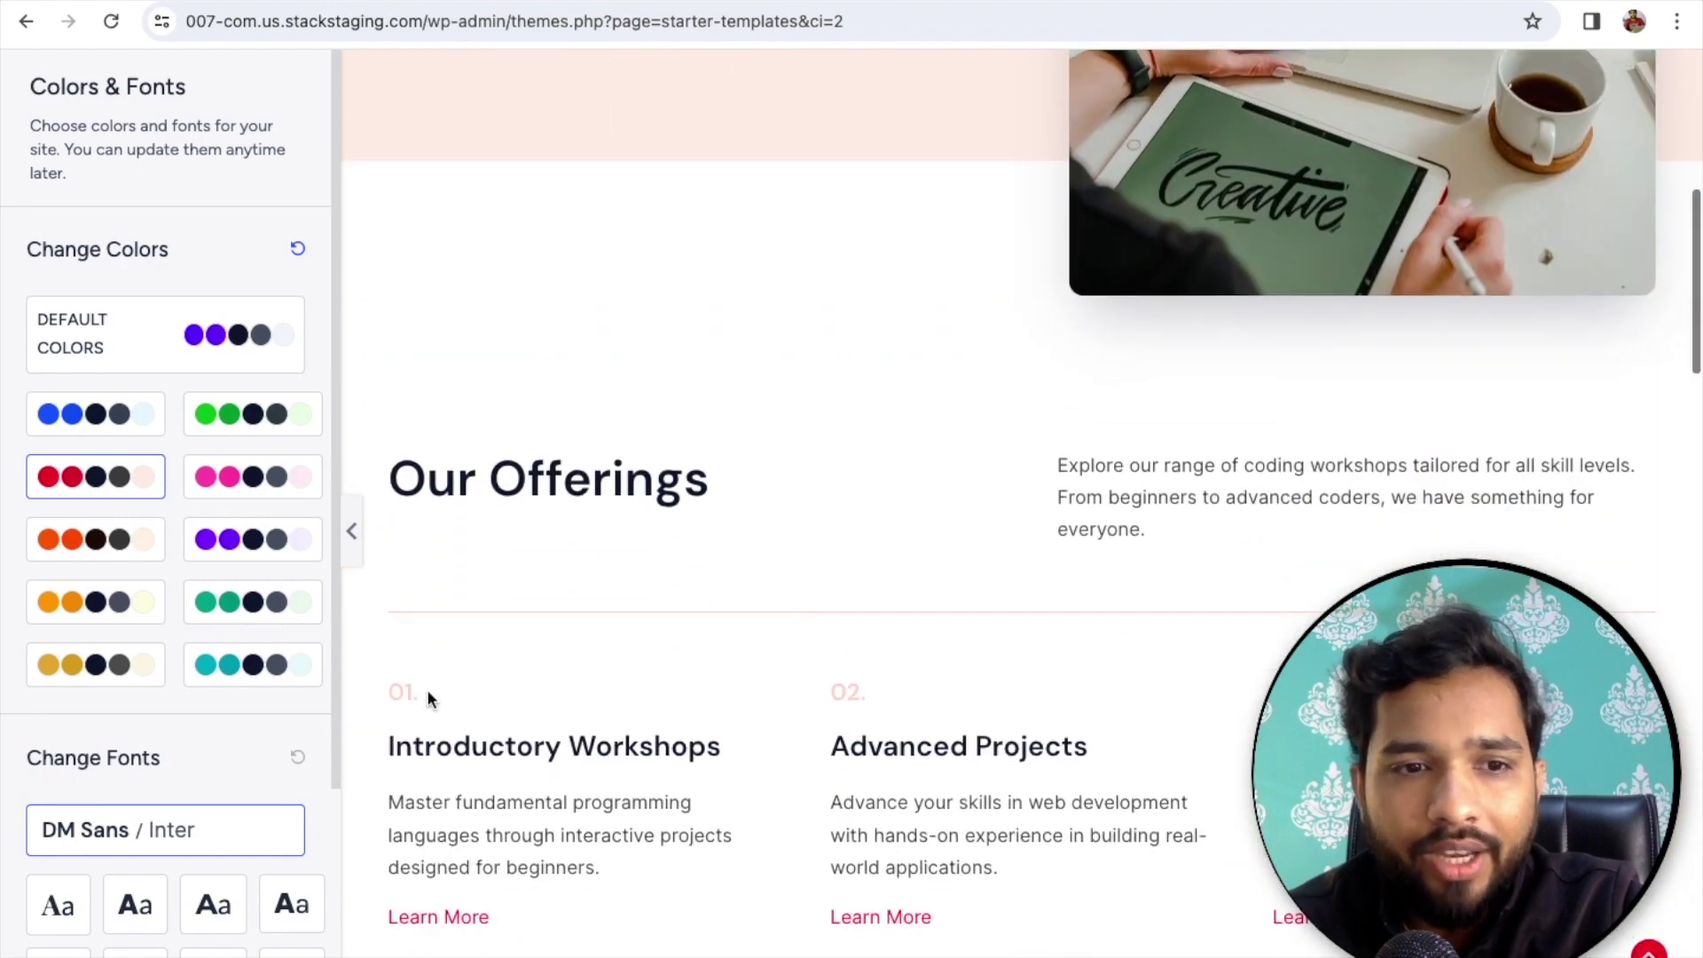
pyautogui.scroll(8, 662, 341)
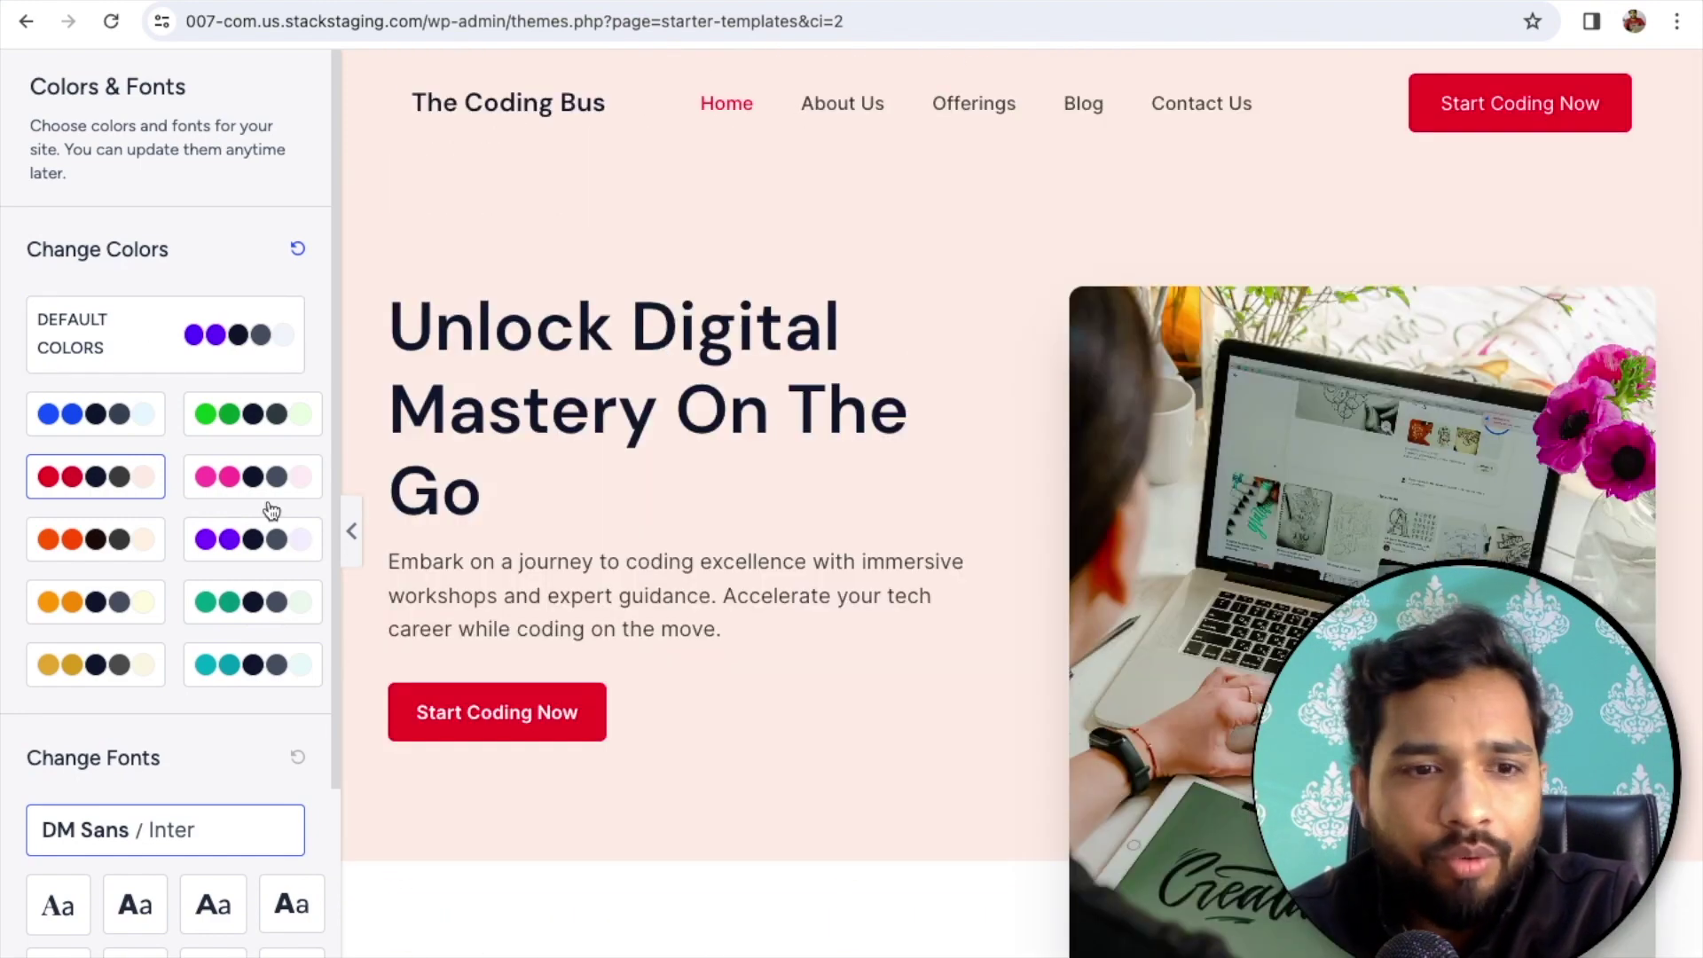
pyautogui.scroll(-3, 282, 633)
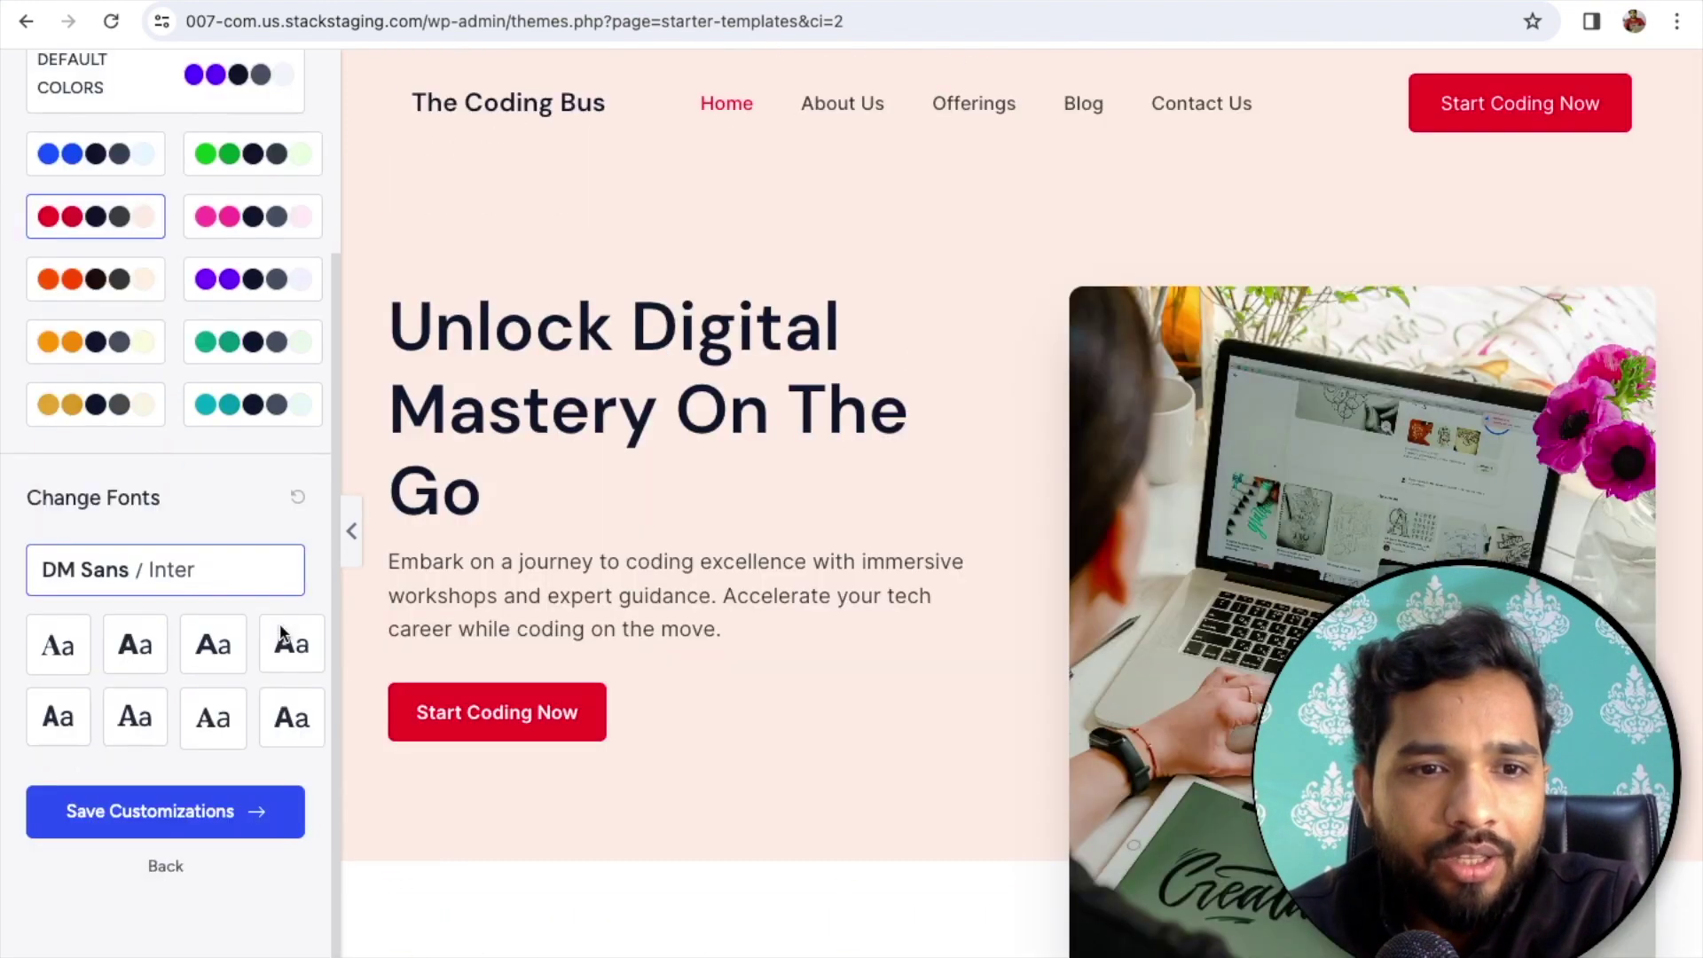
pyautogui.click(157, 814)
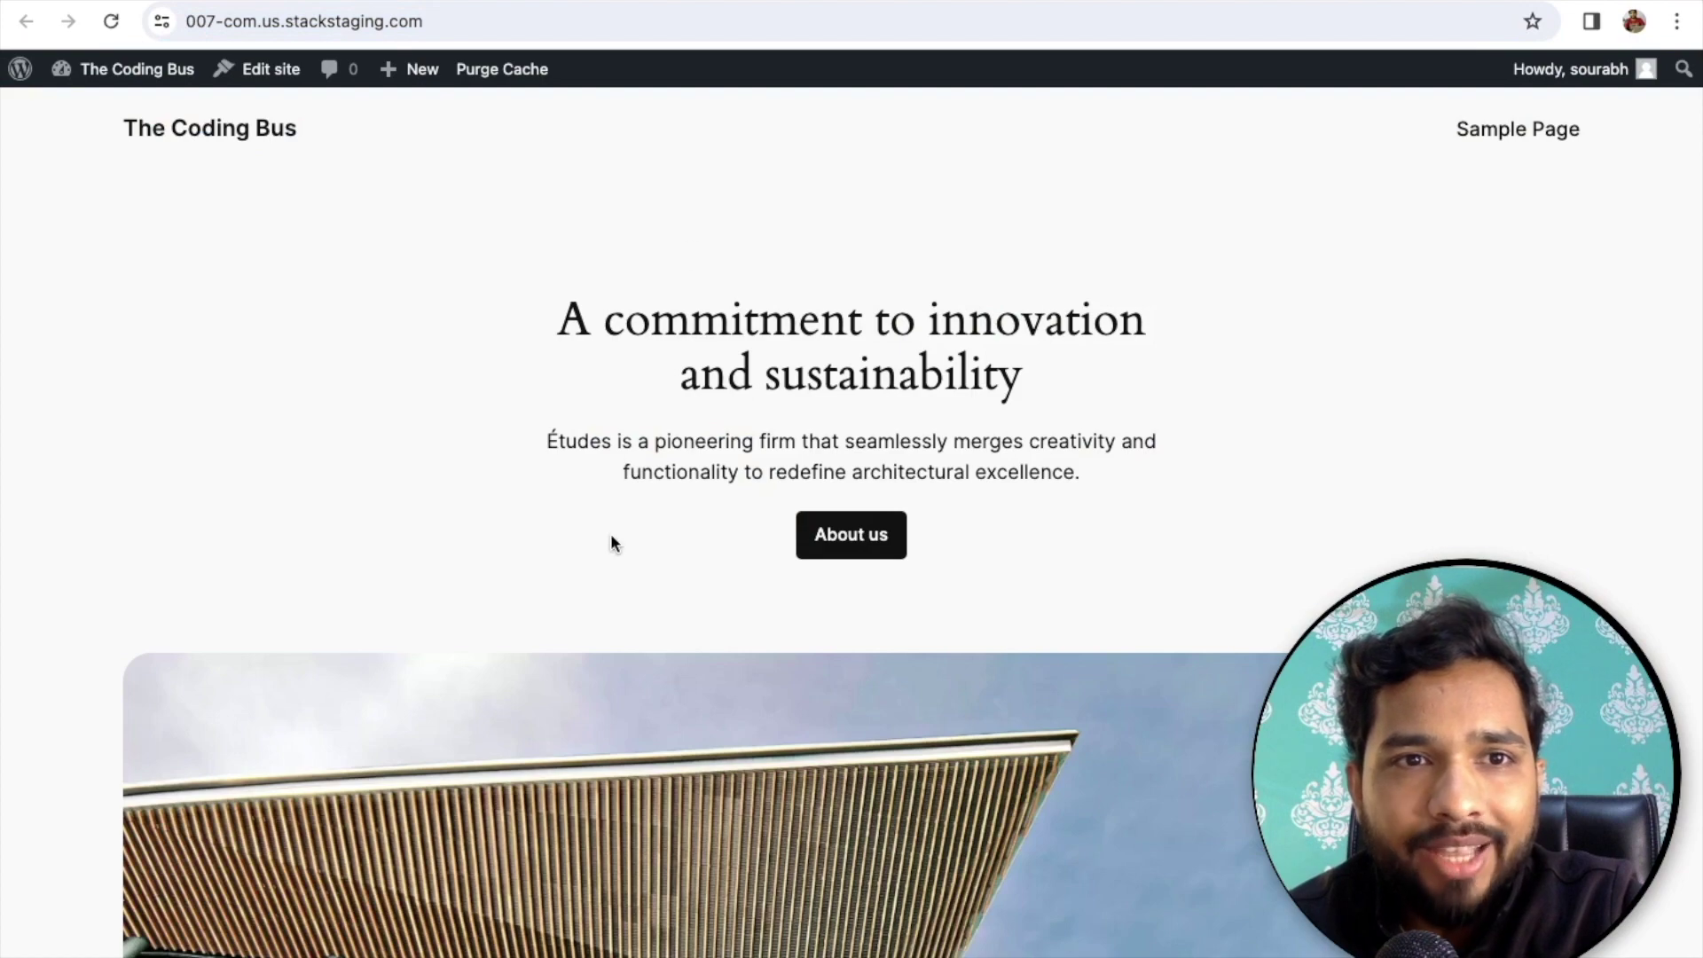
# - Scroll through the live red-palette Coding Bus homepage sections and back up
pyautogui.scroll(-15, 612, 542)
pyautogui.scroll(-5, 611, 537)
pyautogui.scroll(20, 611, 536)
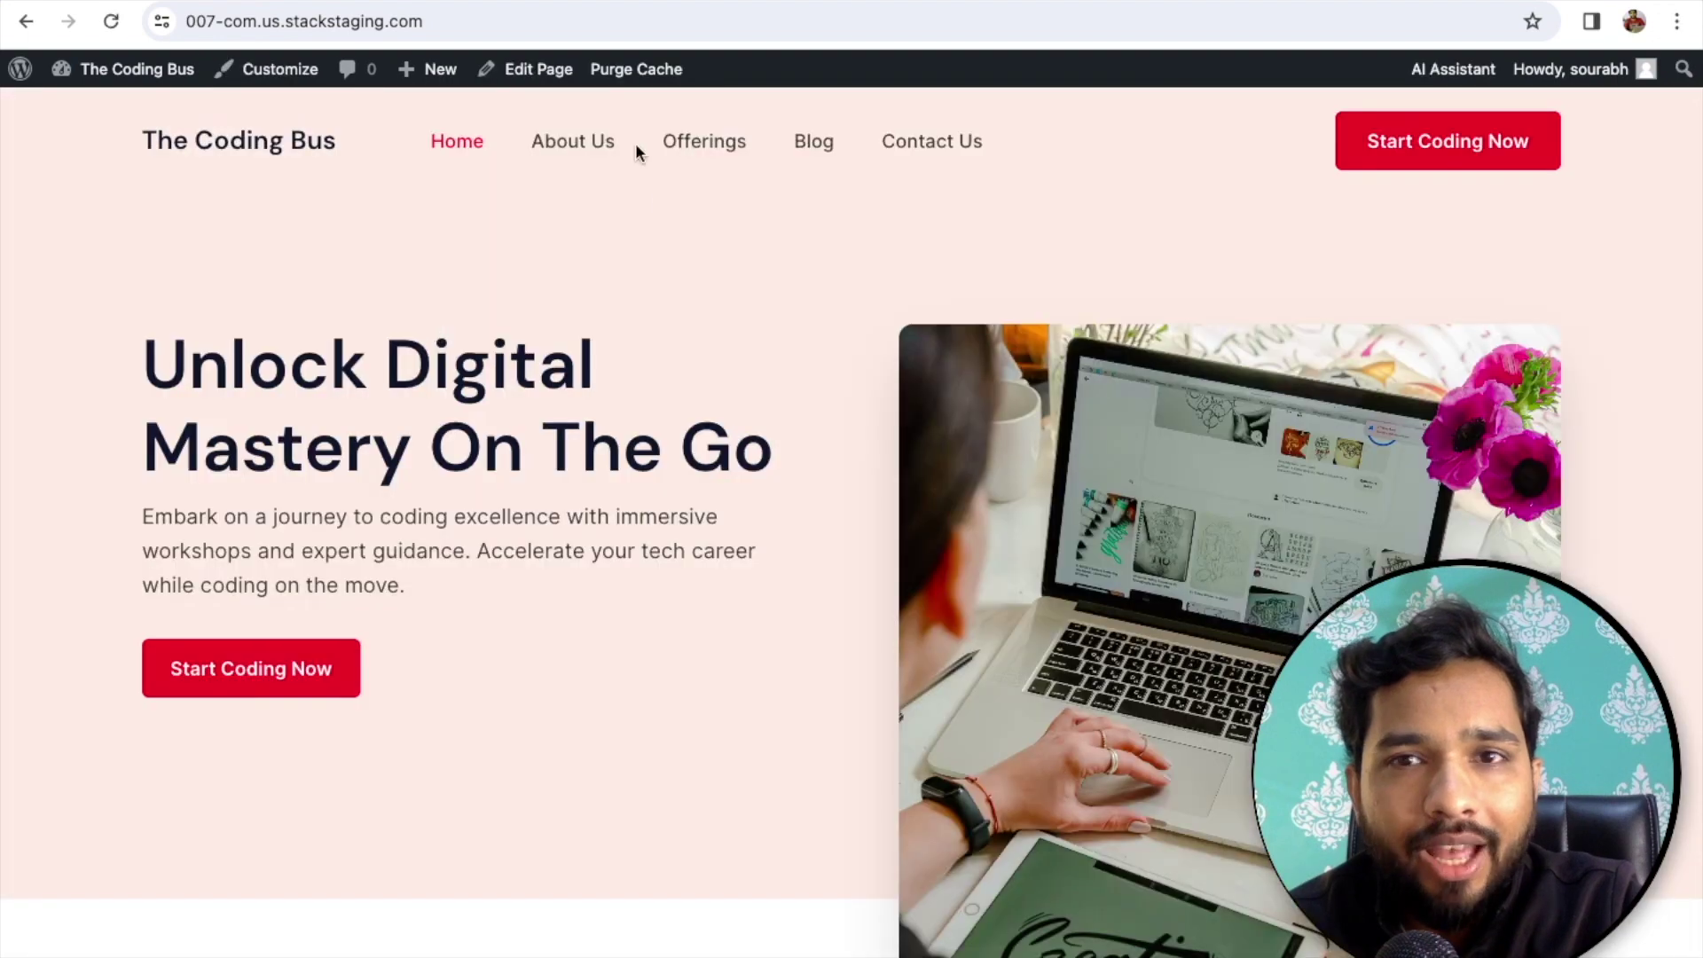
pyautogui.scroll(-5, 641, 477)
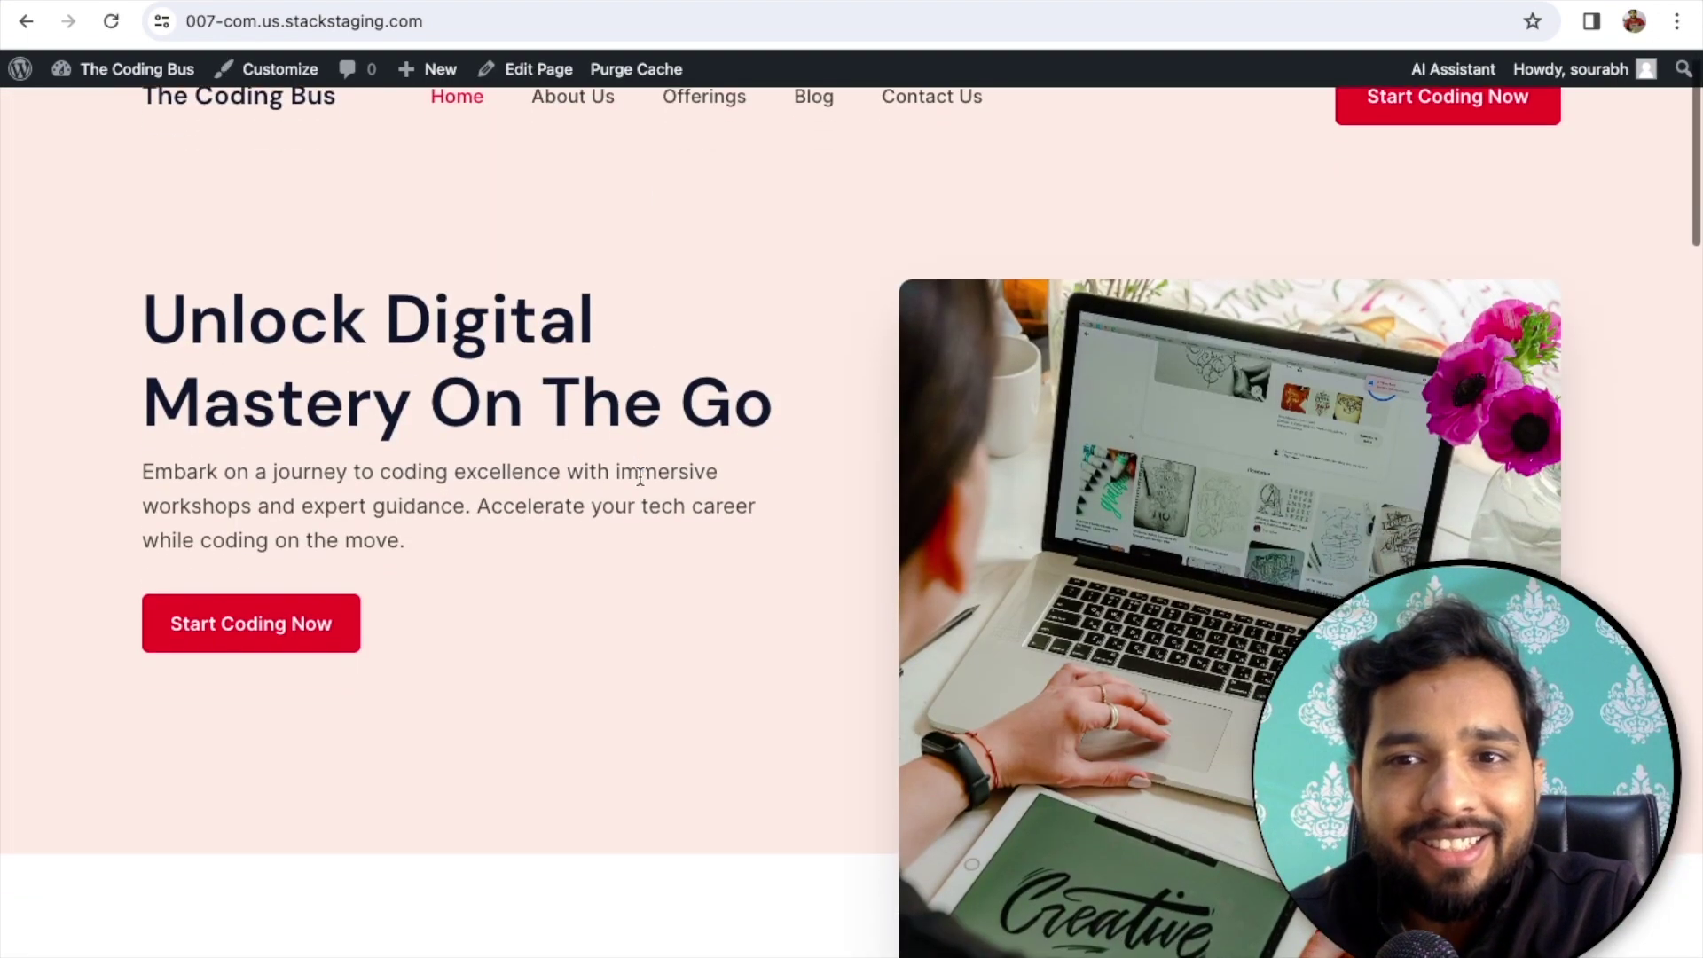
pyautogui.scroll(-7, 642, 483)
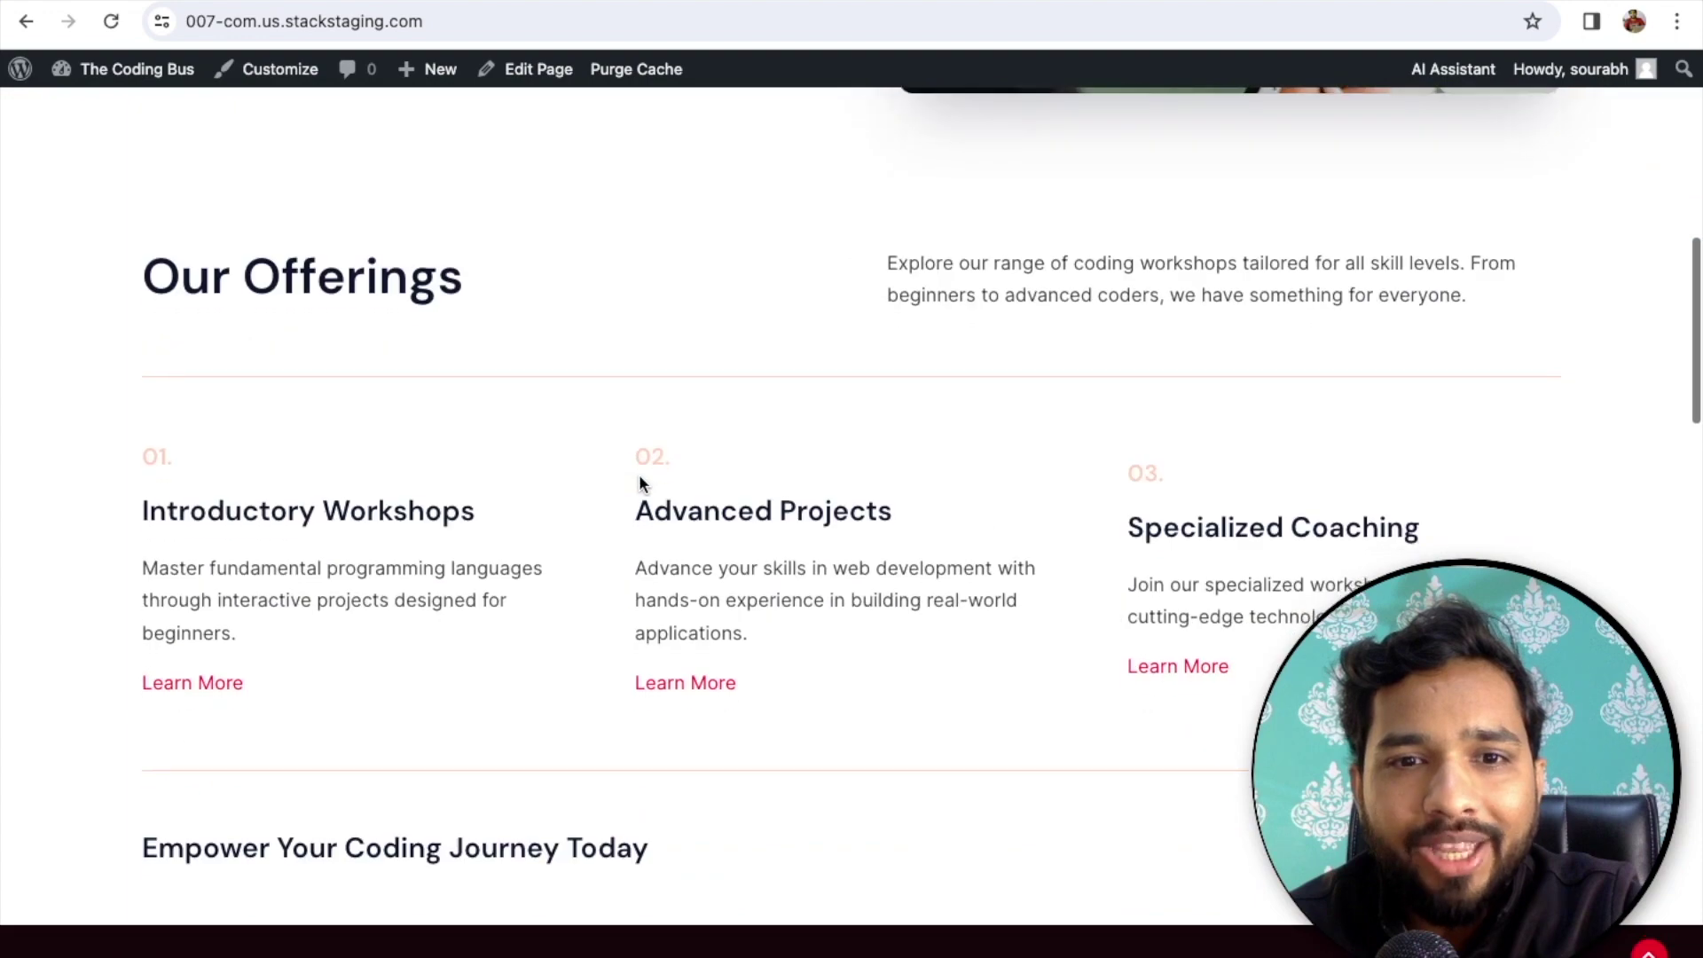
pyautogui.scroll(-12, 640, 484)
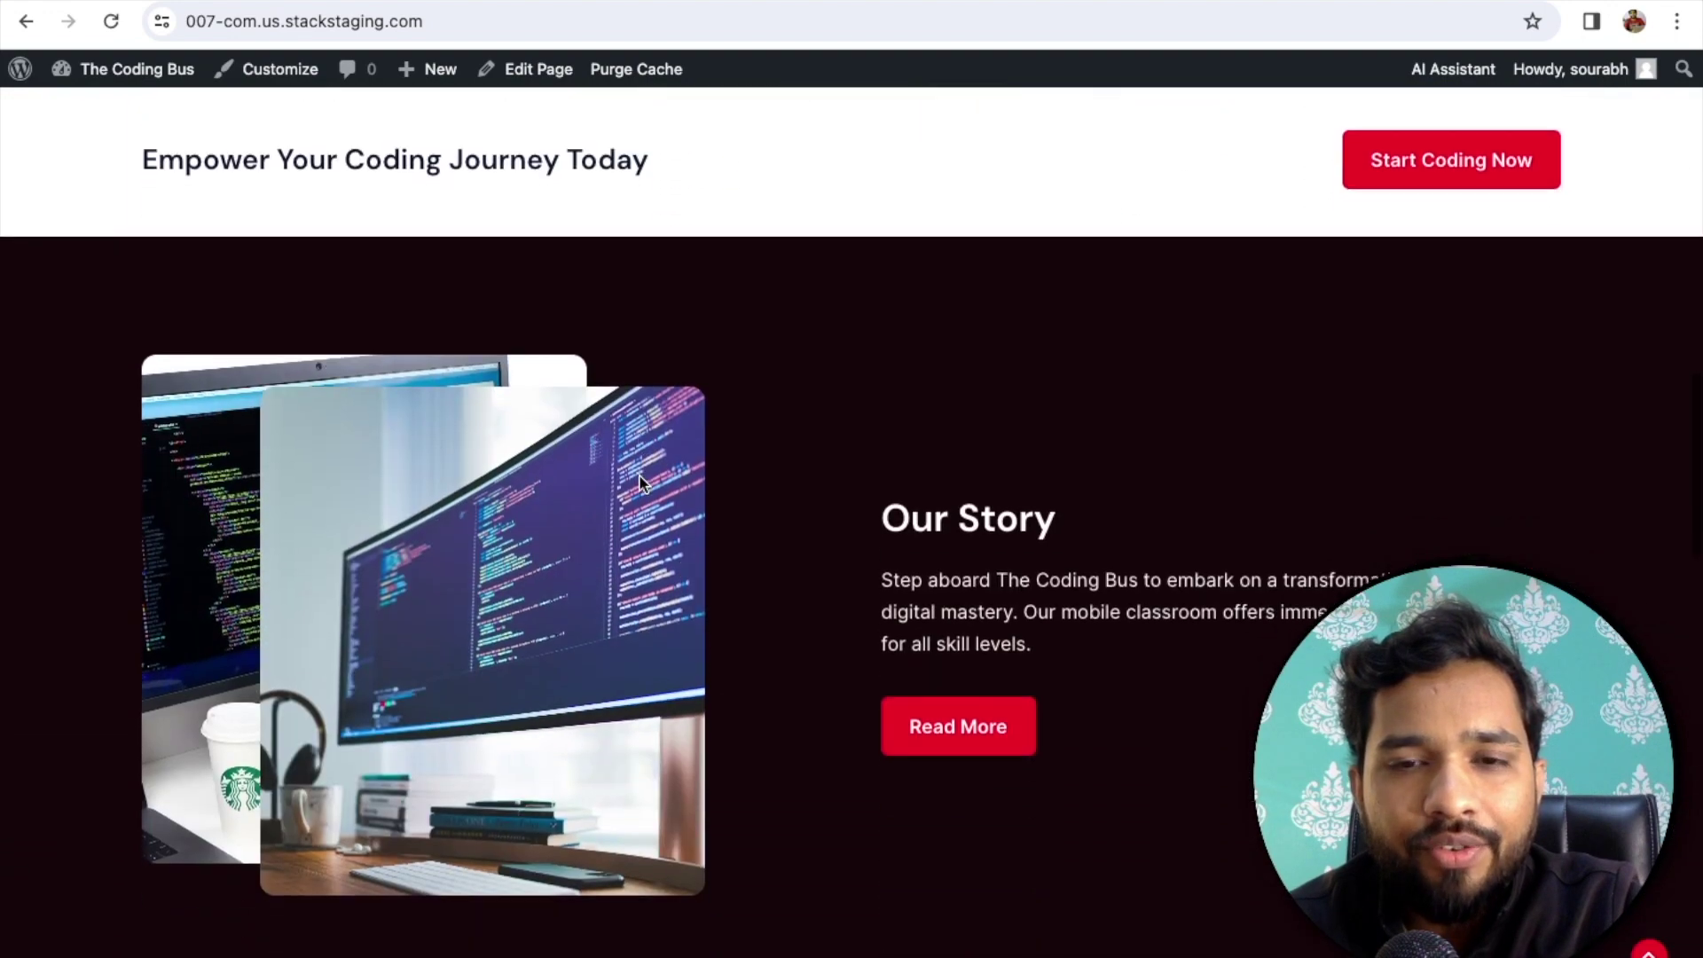
pyautogui.scroll(-11, 643, 483)
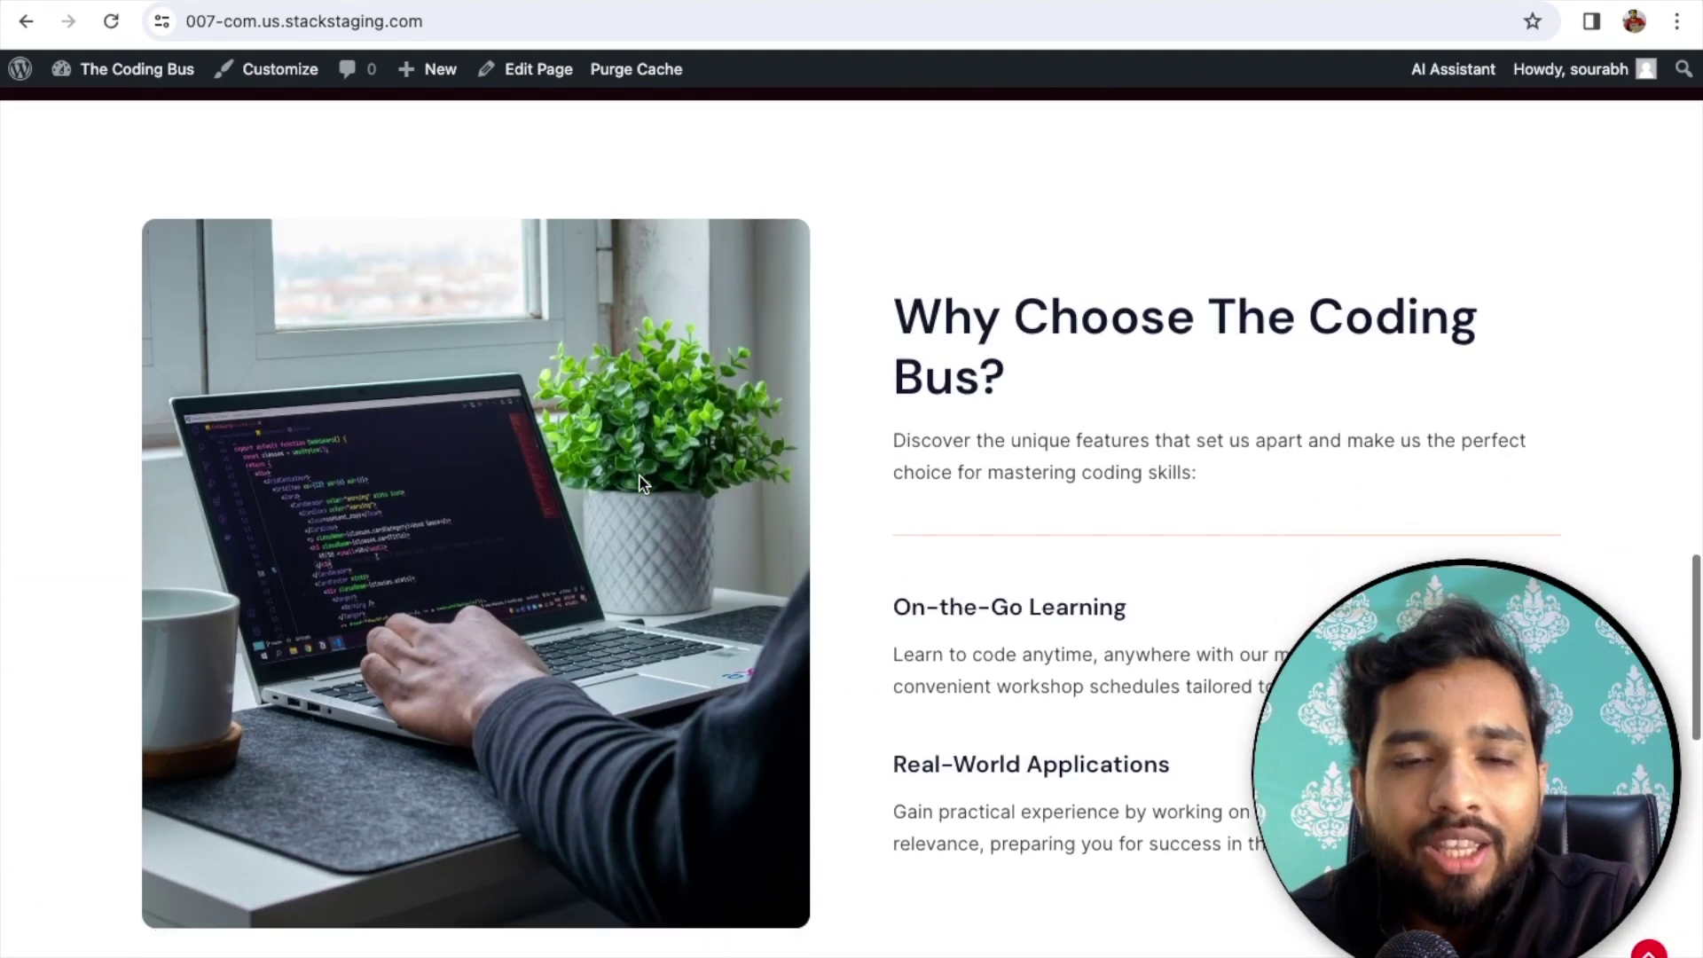
pyautogui.scroll(-11, 643, 484)
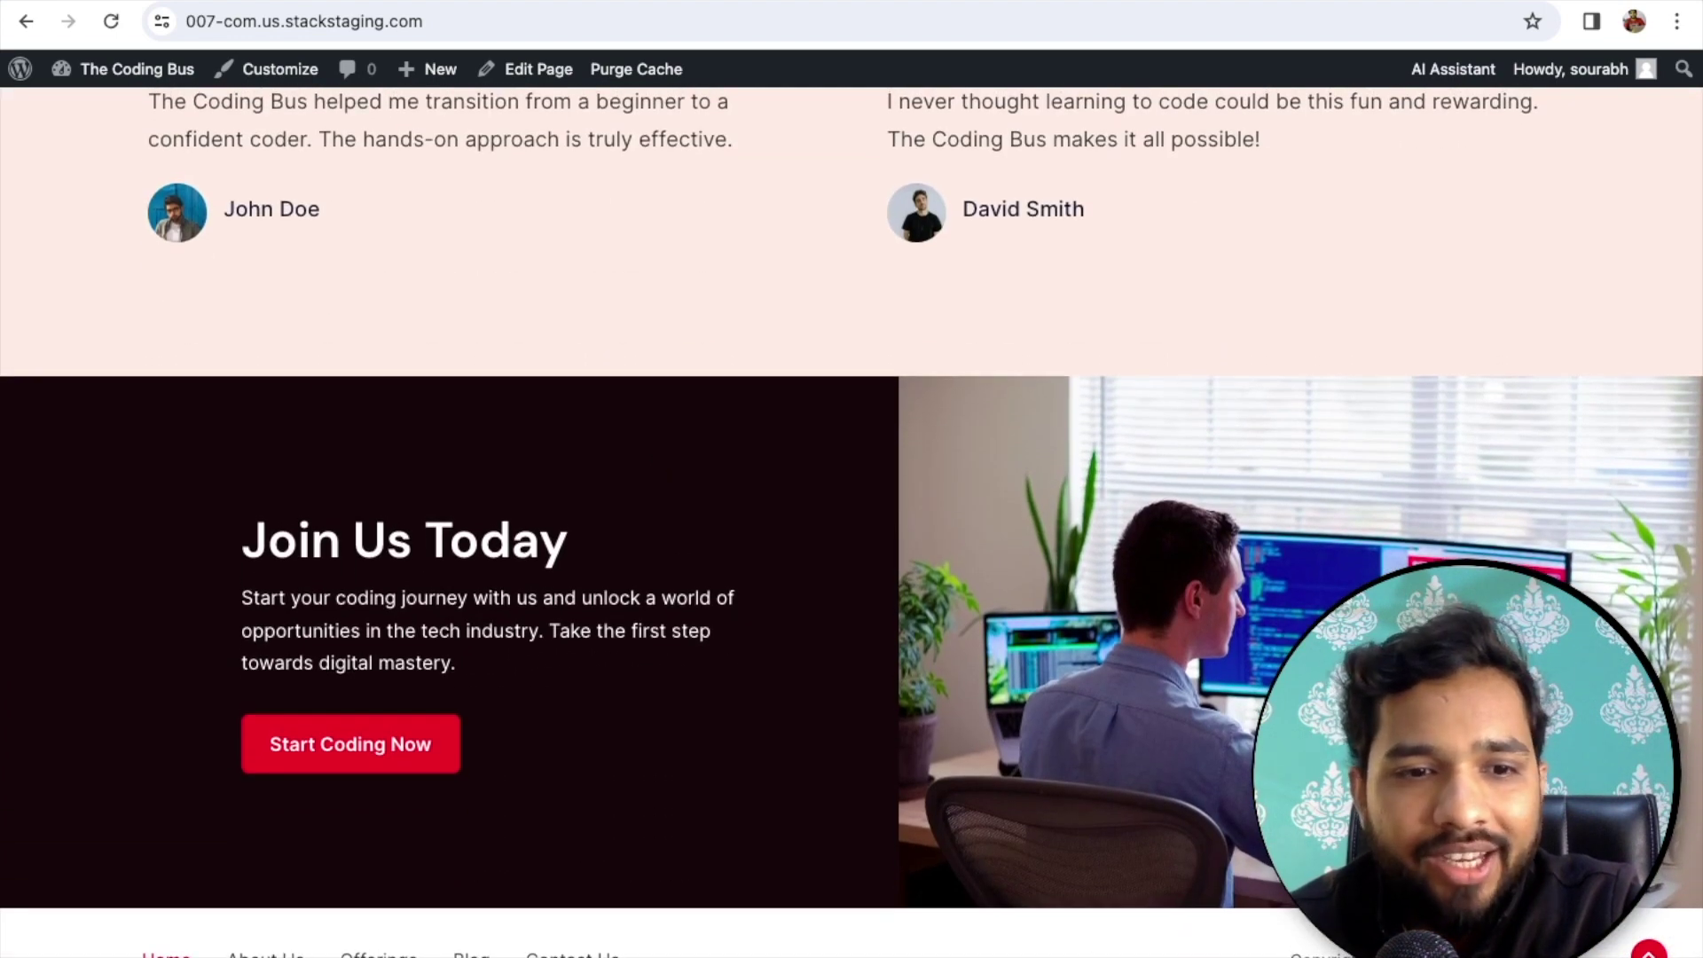
pyautogui.scroll(20, 914, 603)
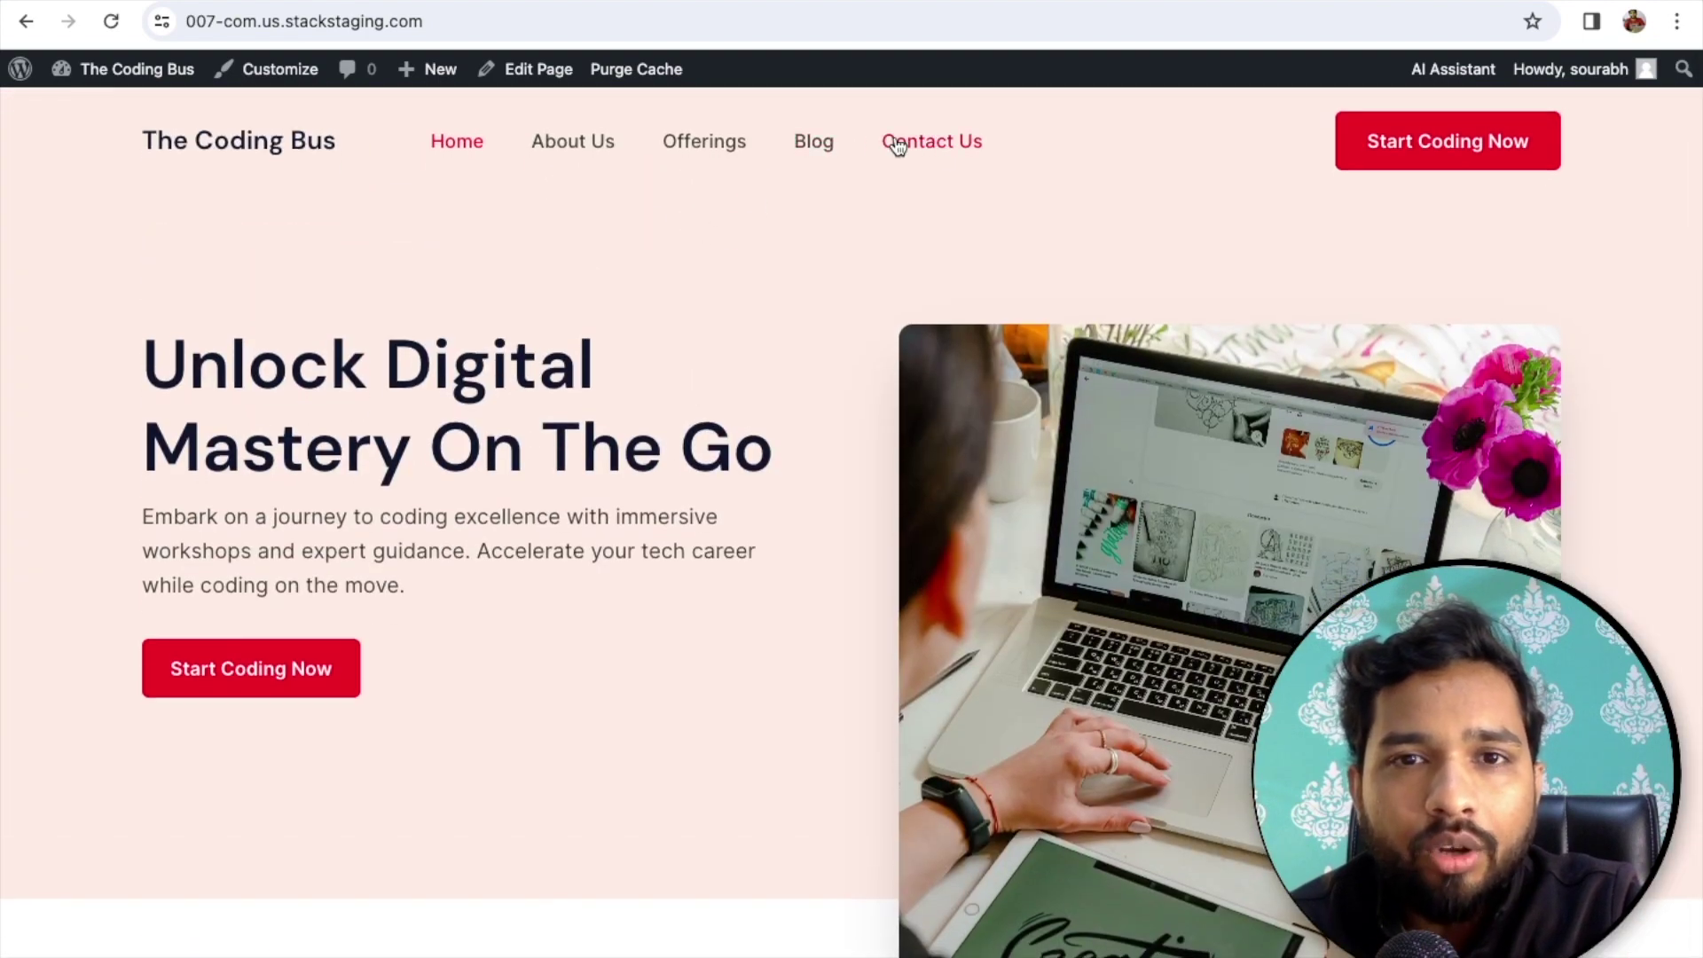
# - Browse the Coding Insights Blog posts, then go to the Contact Us page
pyautogui.click(825, 146)
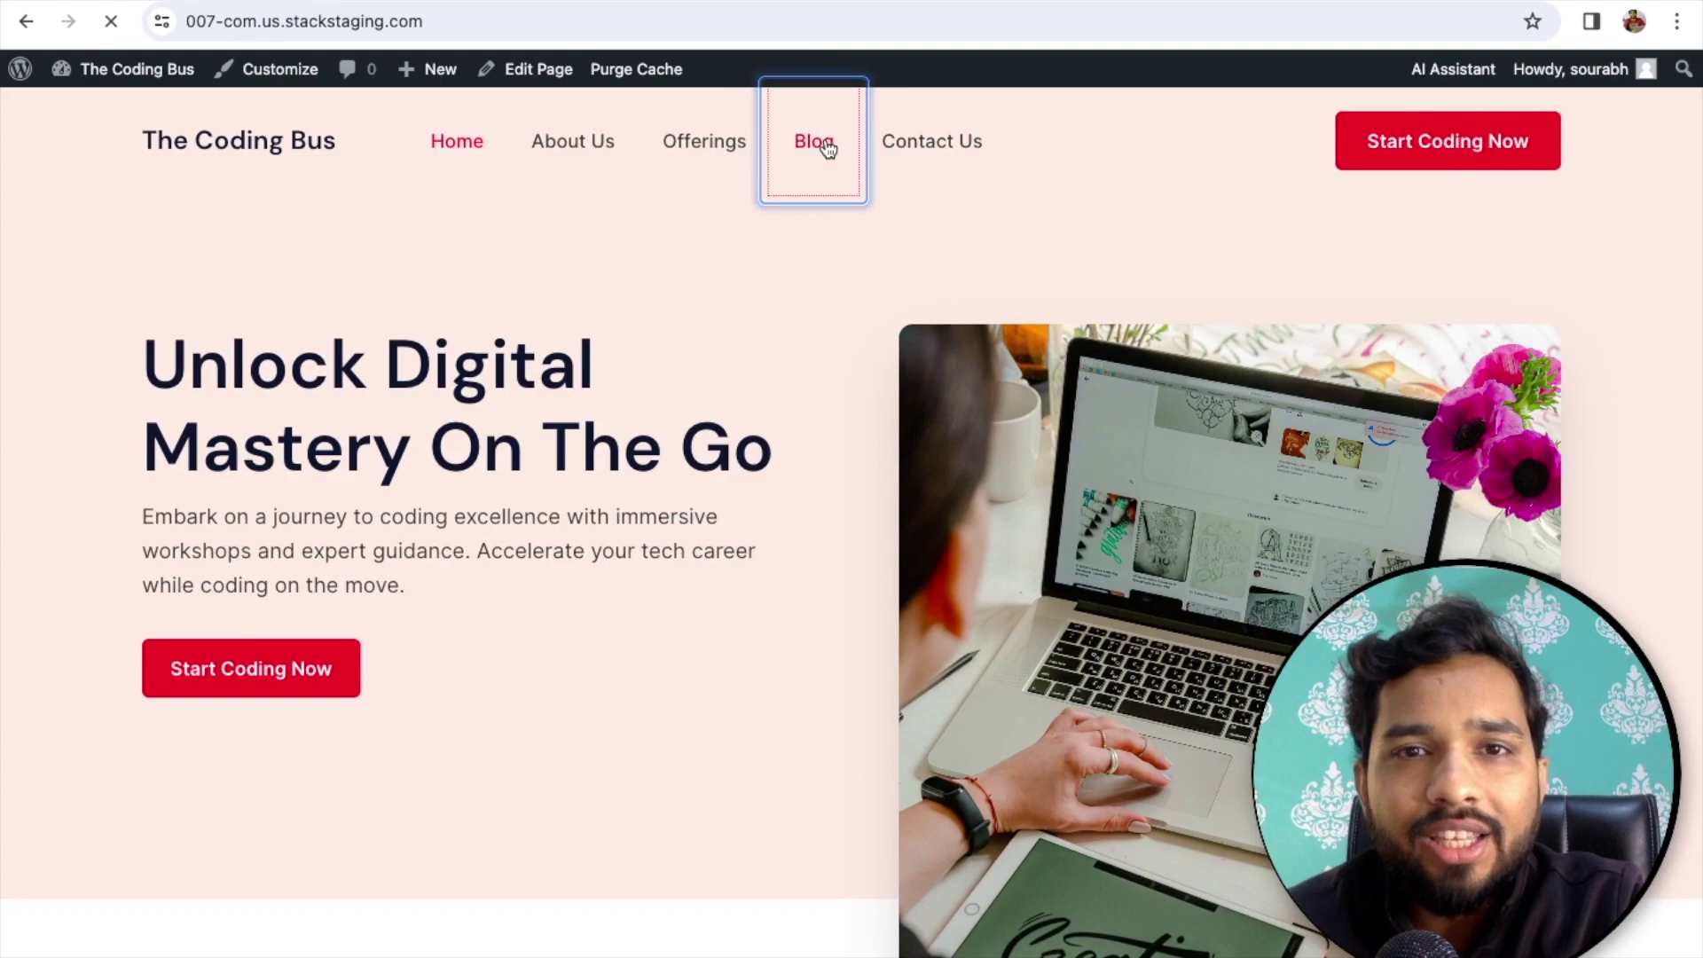
pyautogui.scroll(-4, 787, 556)
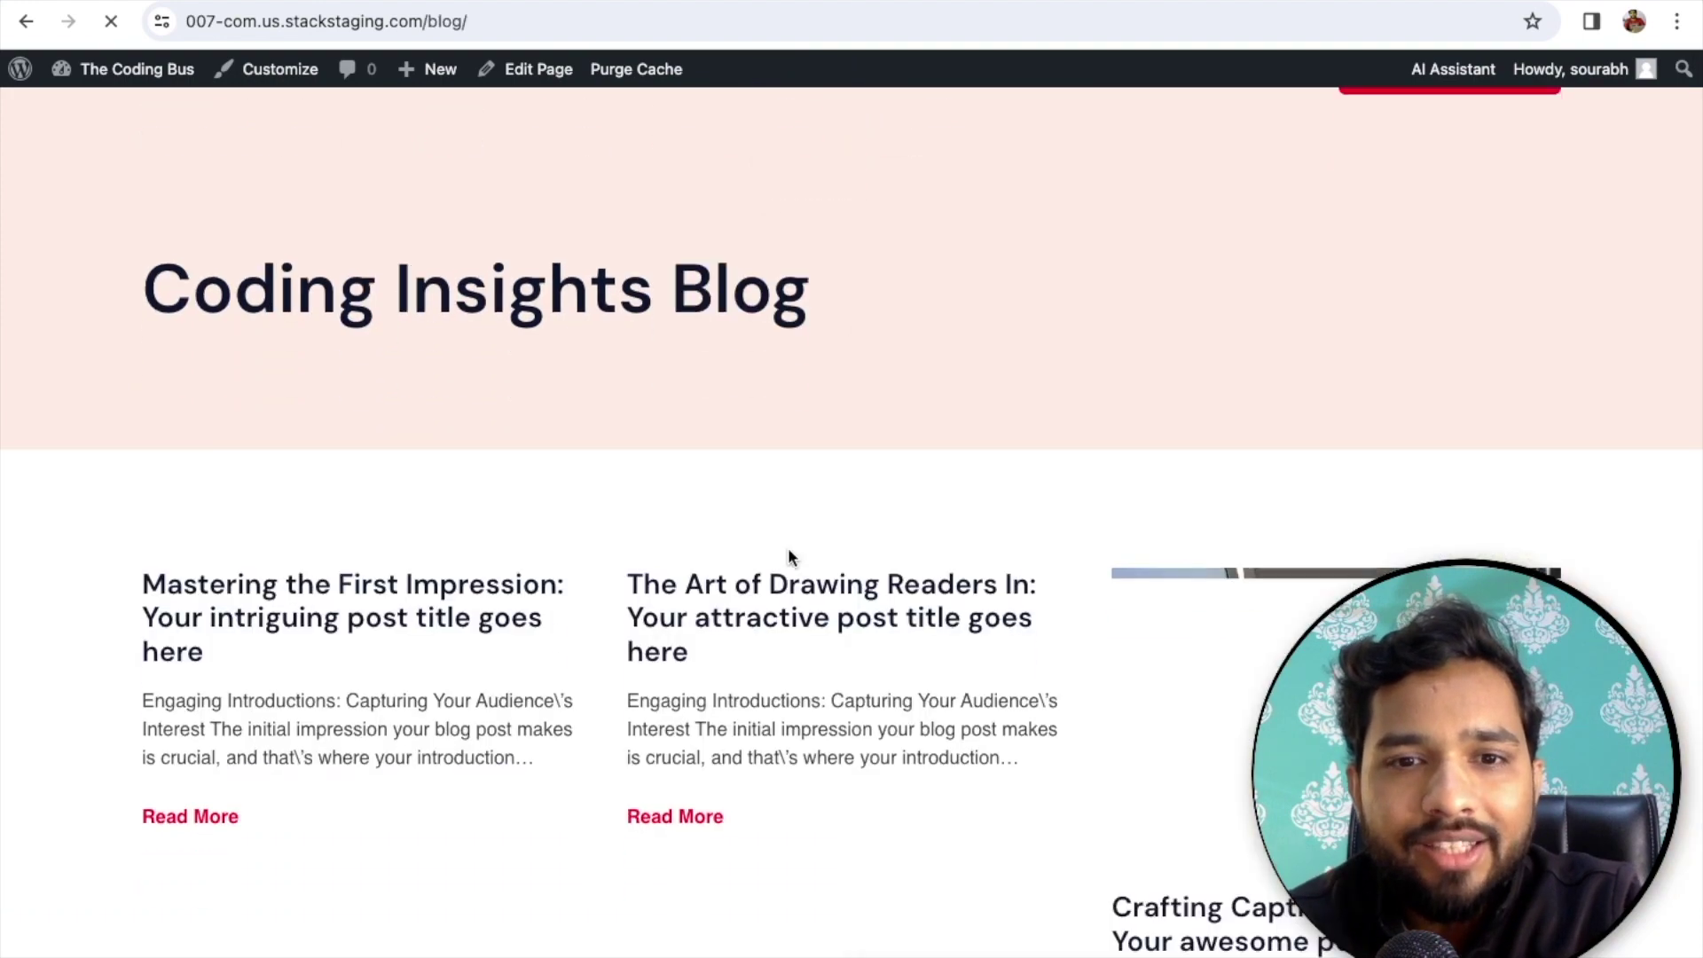
pyautogui.scroll(-3, 790, 552)
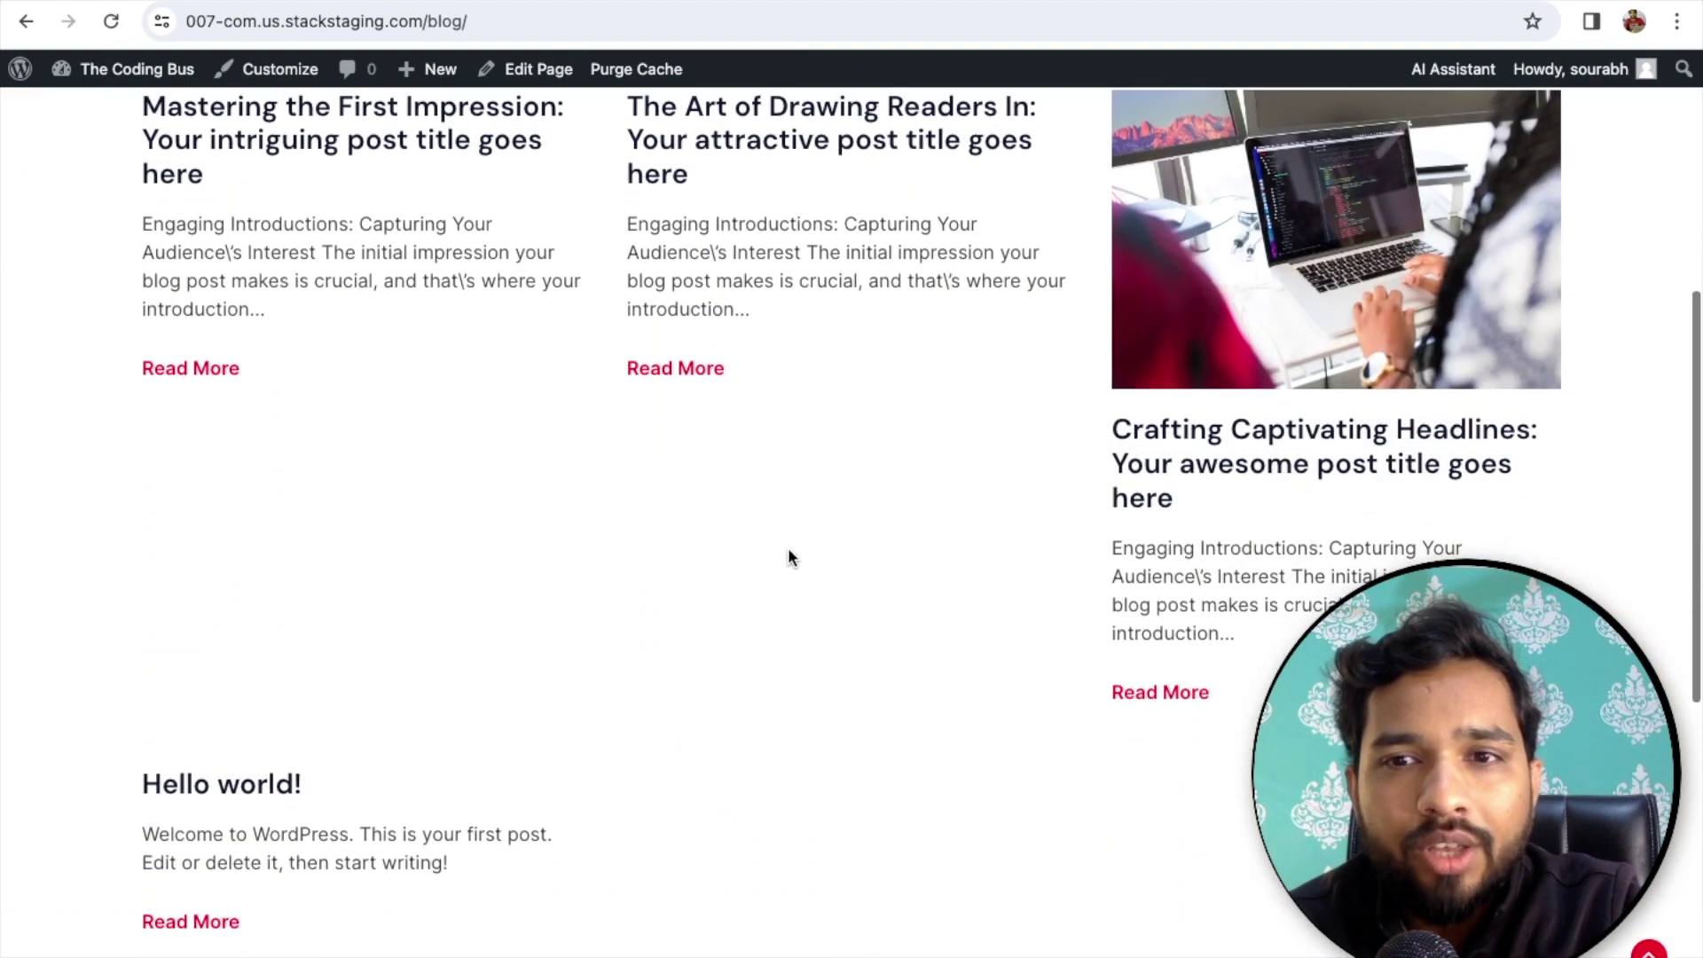
pyautogui.scroll(-8, 790, 552)
pyautogui.scroll(15, 791, 556)
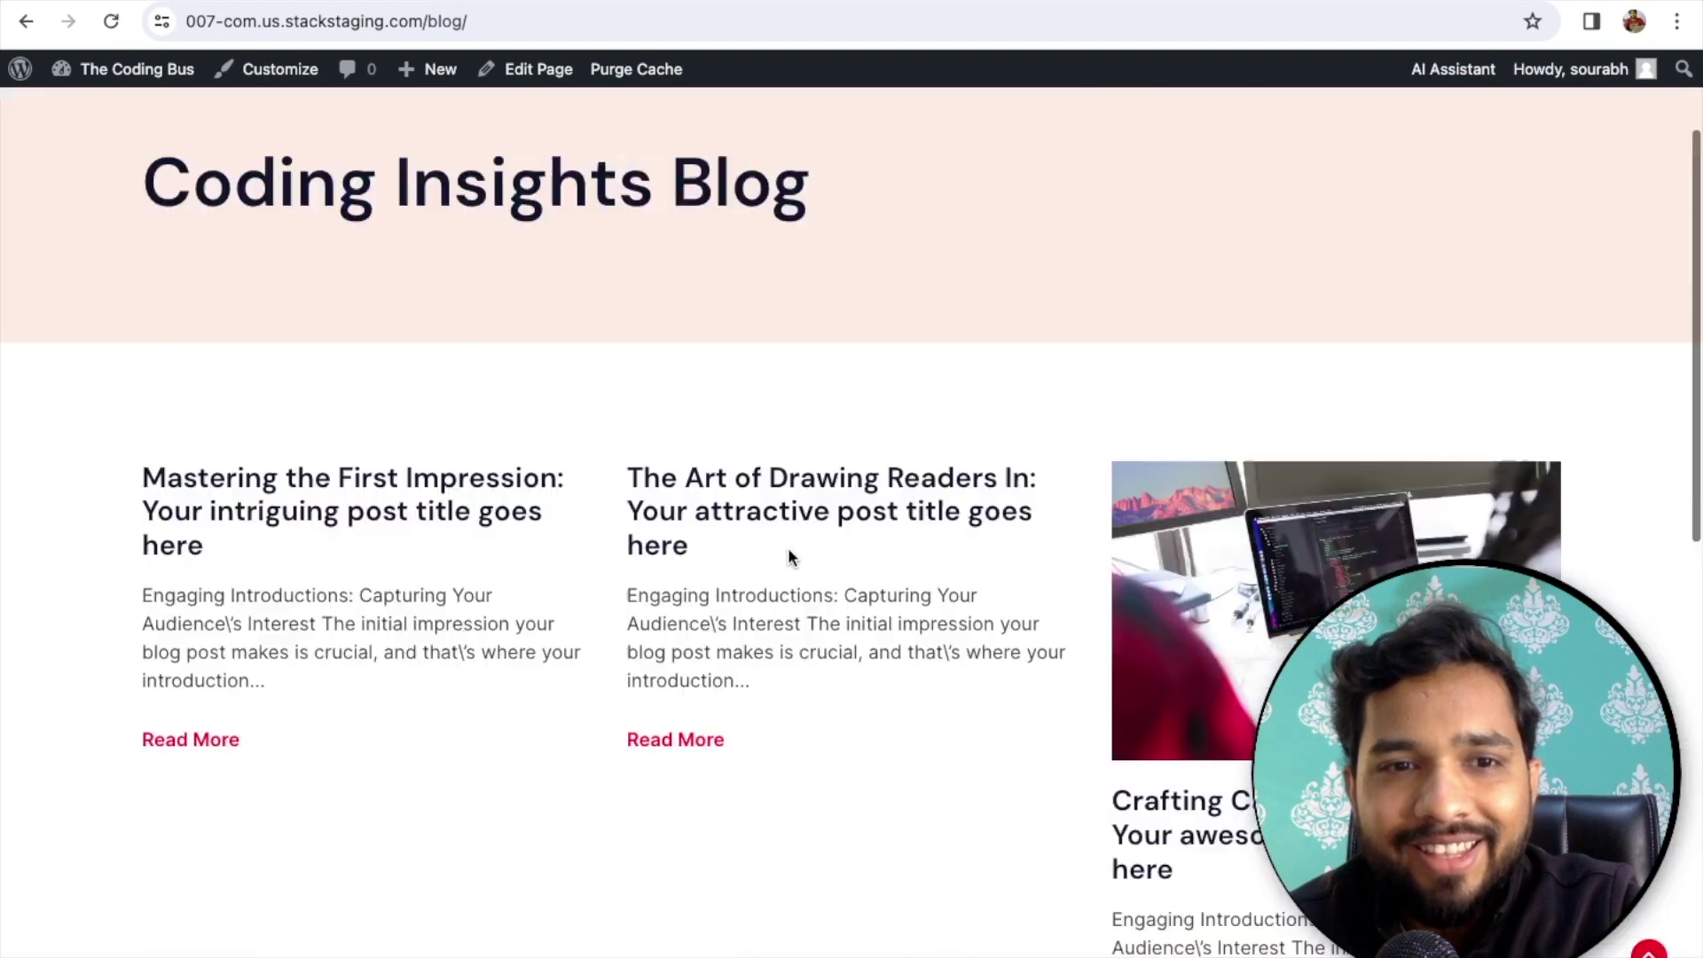
pyautogui.click(948, 145)
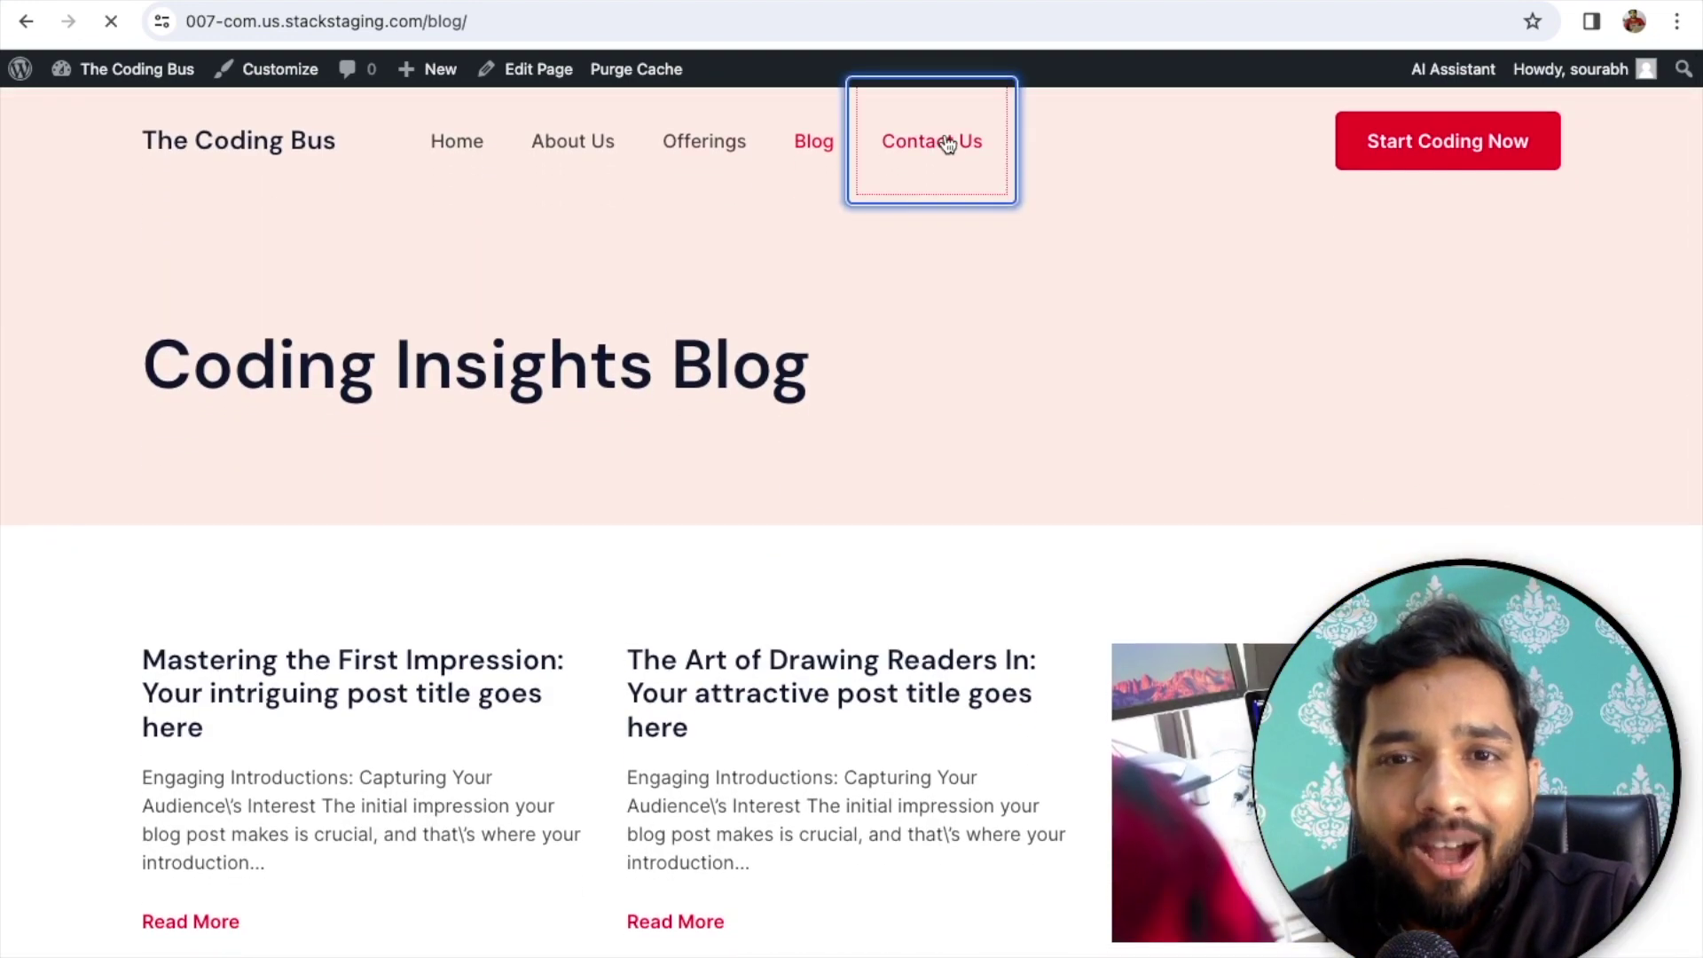